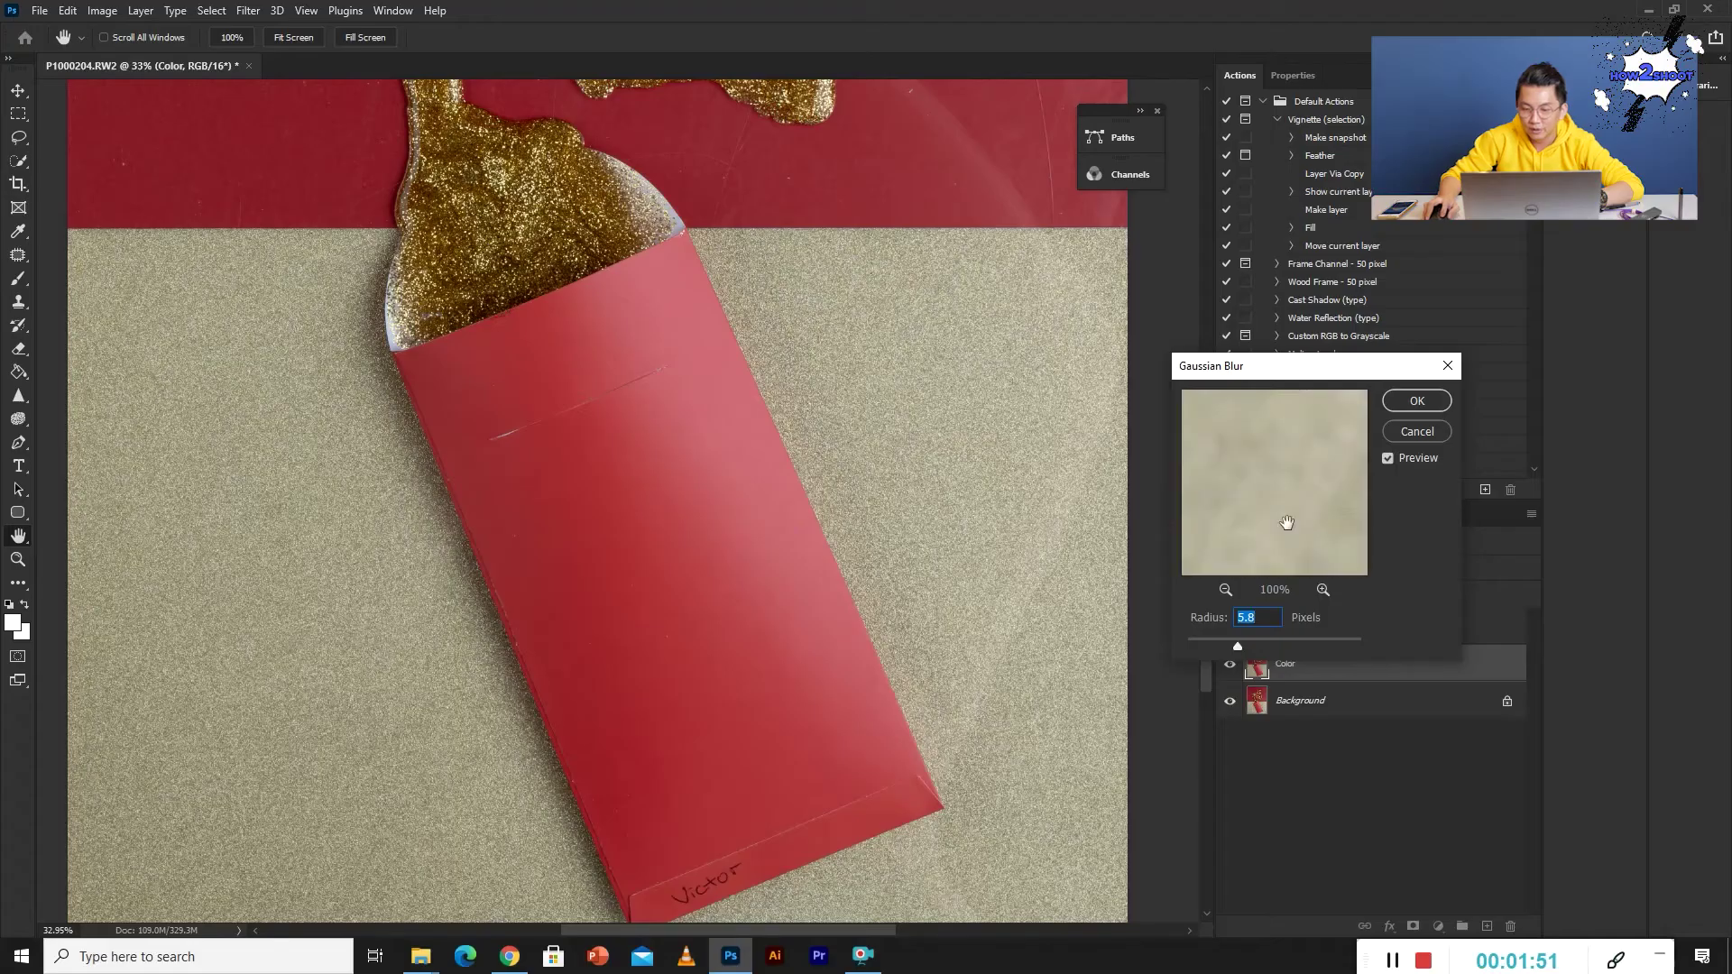
# Increase the Gaussian Blur radius on the Color layer.
pyautogui.moveTo(1241, 642); pyautogui.dragTo(1405, 637)
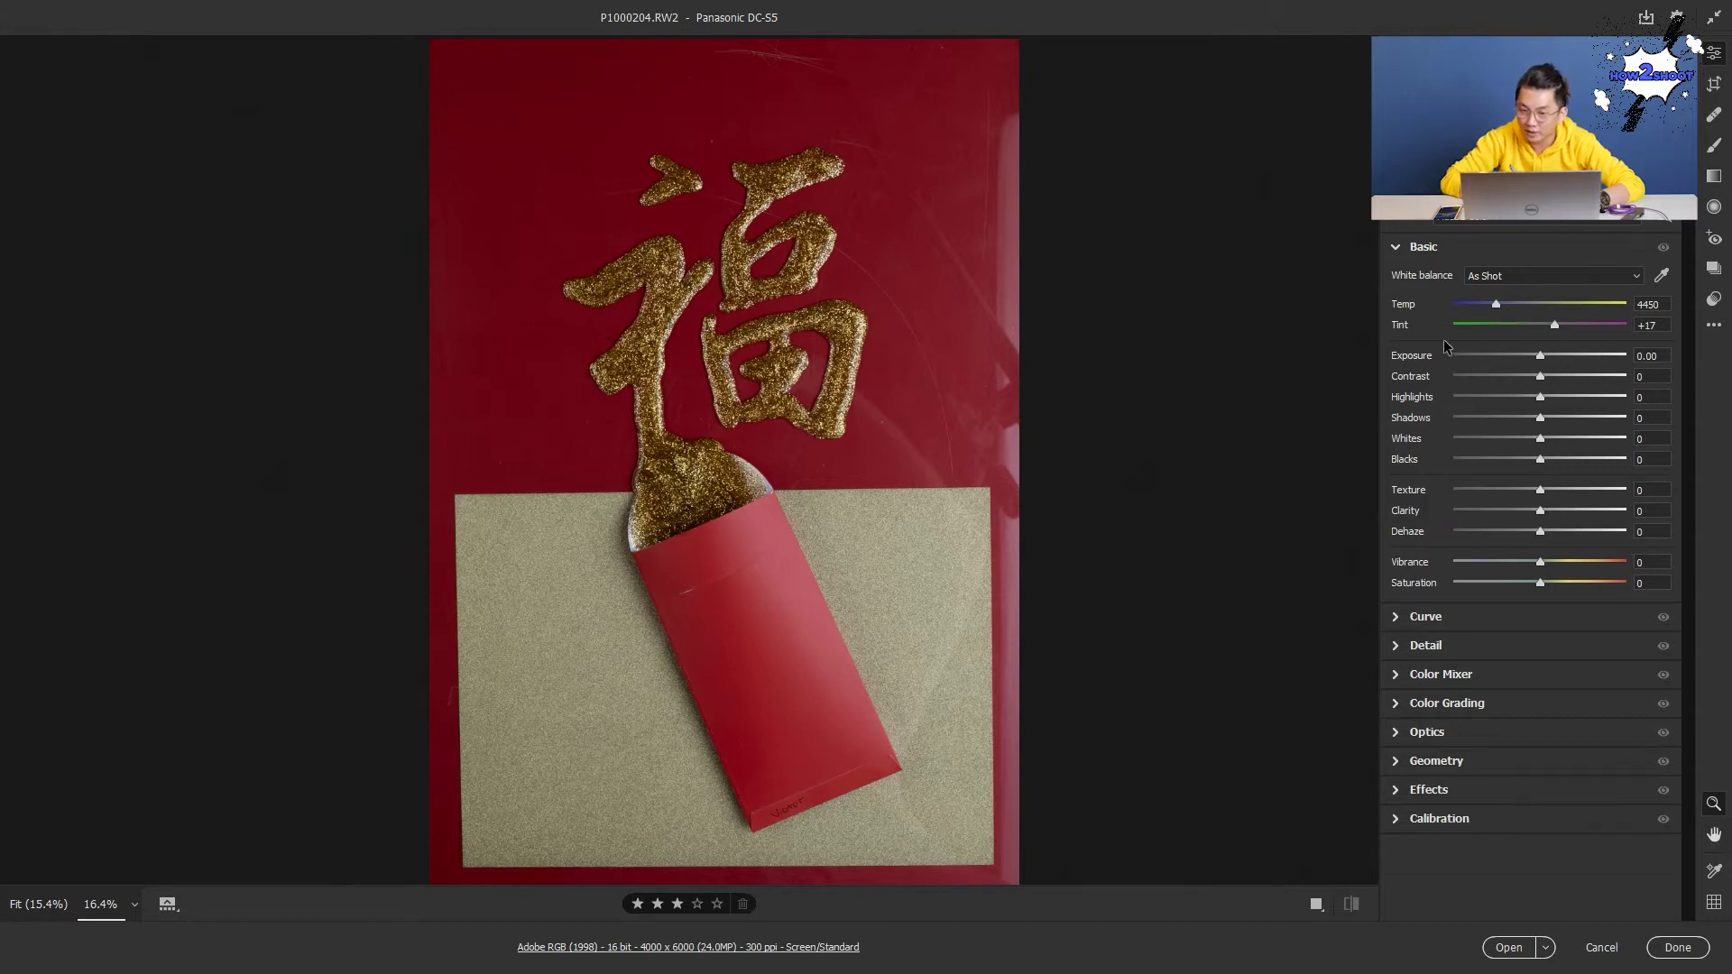
# Set the photo's Exposure to +0.35, Contrast to -12 and Shadows to +28.
pyautogui.moveTo(1541, 357); pyautogui.dragTo(1548, 352)
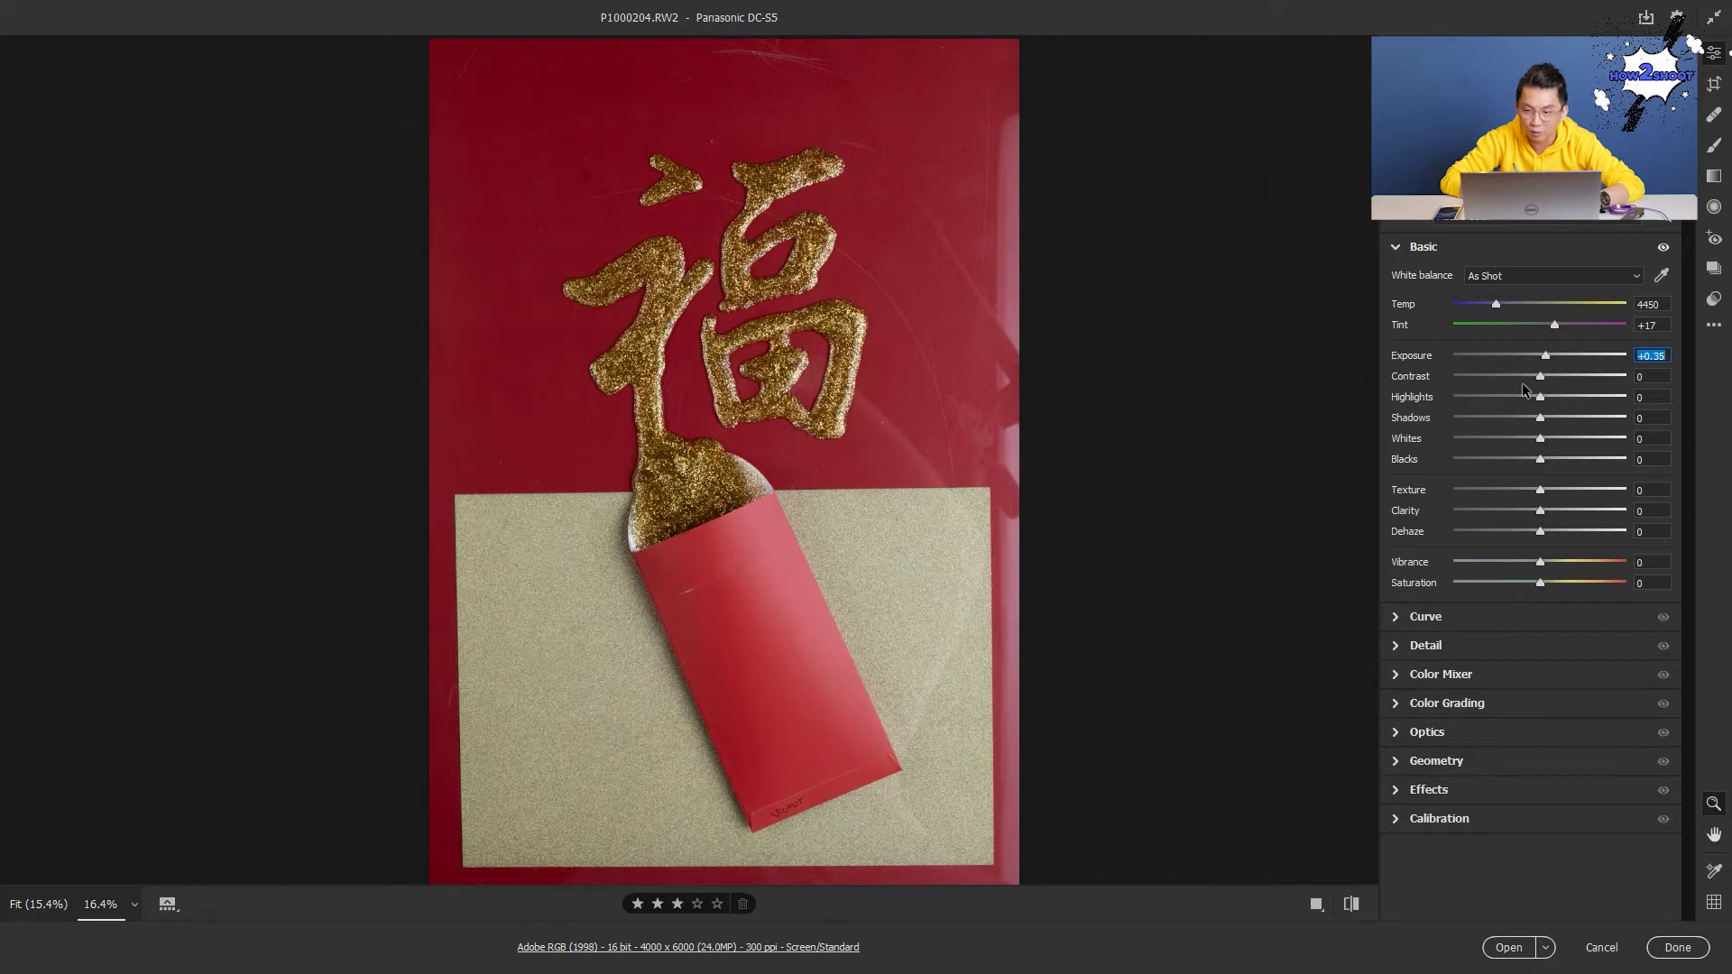
pyautogui.moveTo(1541, 380); pyautogui.dragTo(1534, 374)
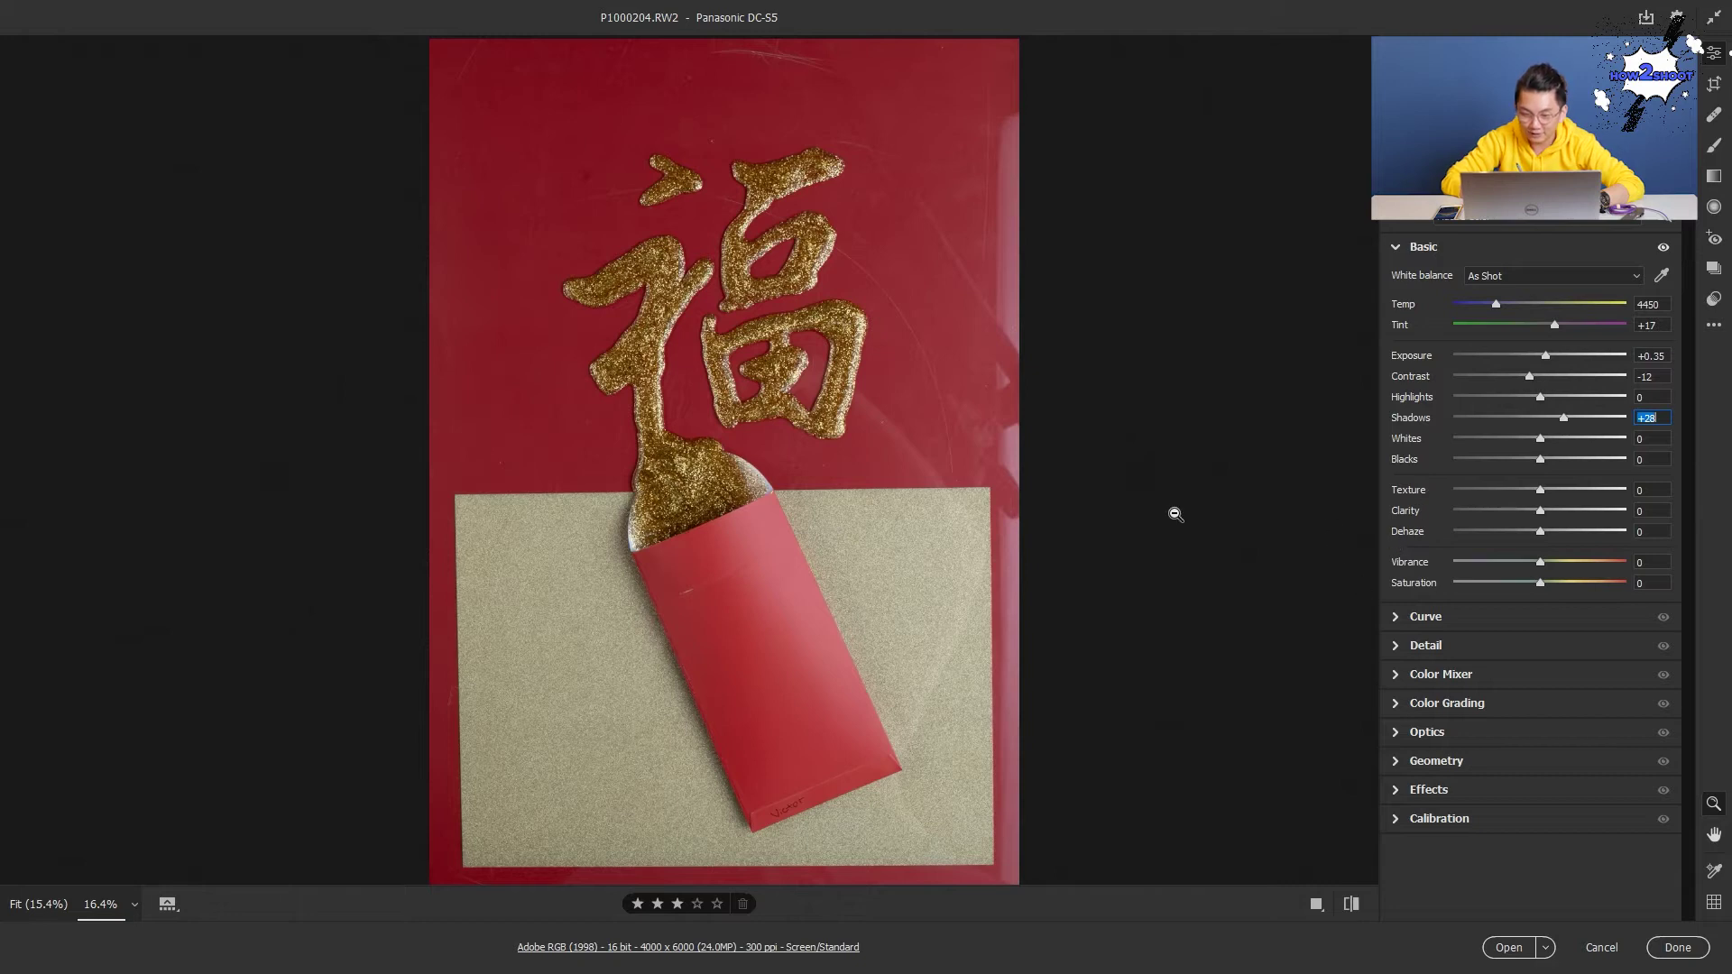
# Straighten the photo's perspective with the automatic Upright correction in the Geometry settings.
pyautogui.press('space')
pyautogui.moveTo(795, 725); pyautogui.dragTo(681, 577)
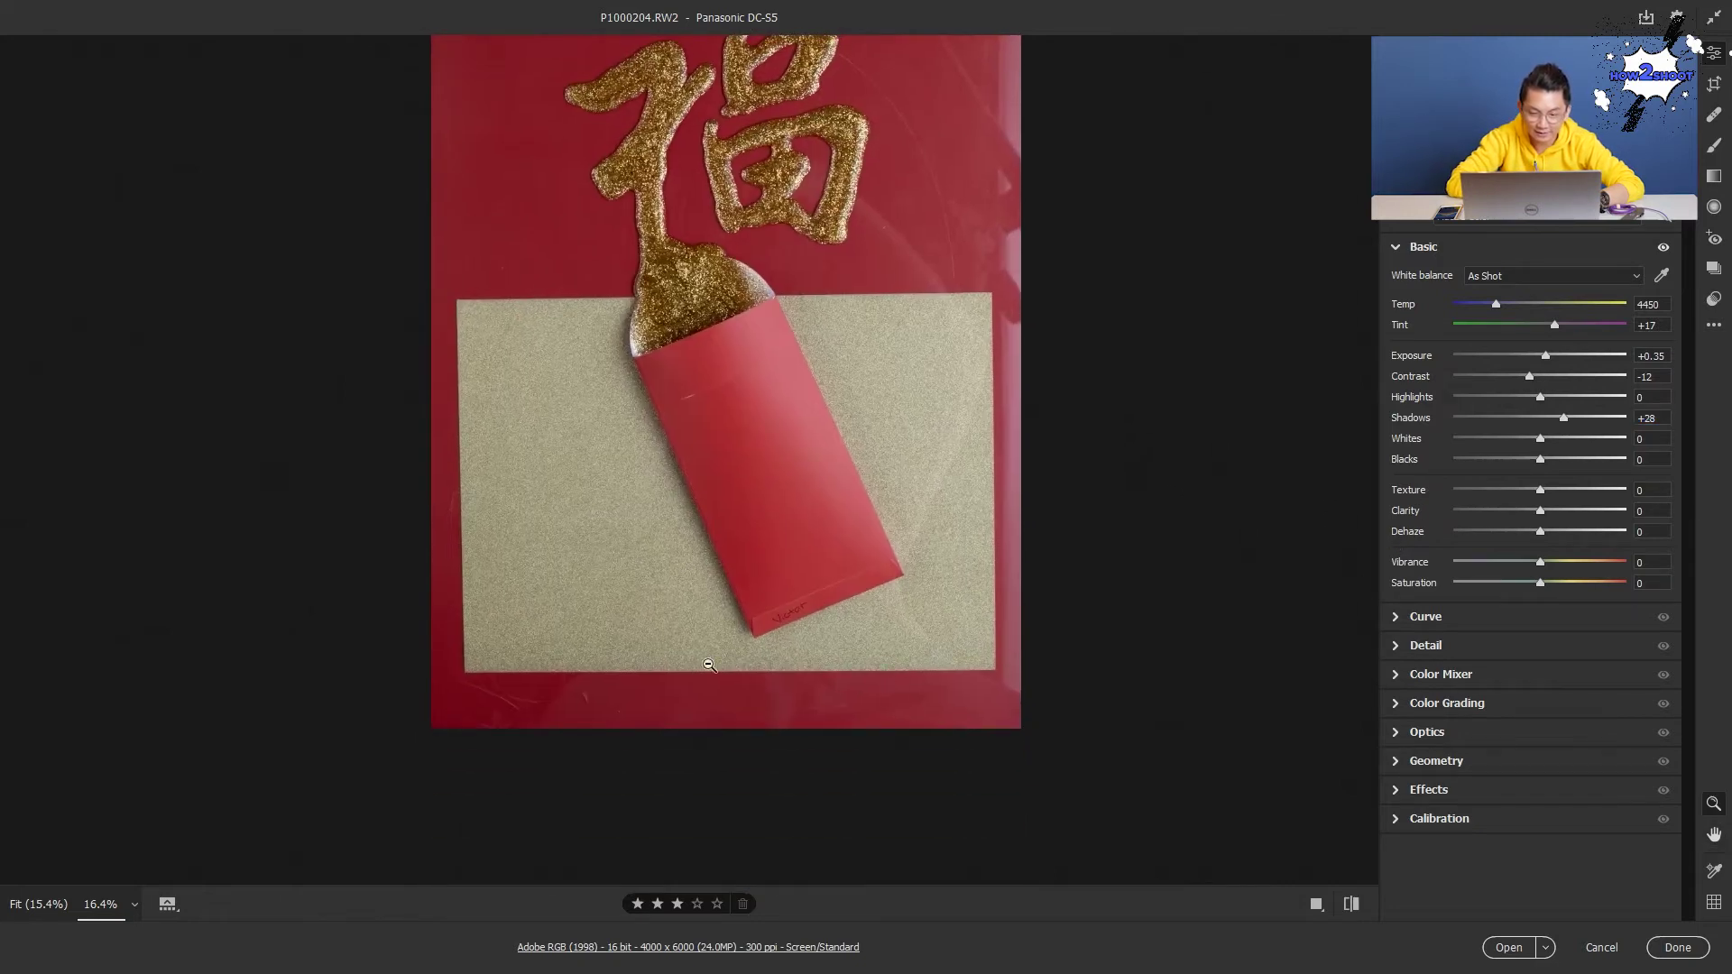
pyautogui.moveTo(815, 491); pyautogui.dragTo(770, 569)
pyautogui.moveTo(858, 368); pyautogui.dragTo(877, 420)
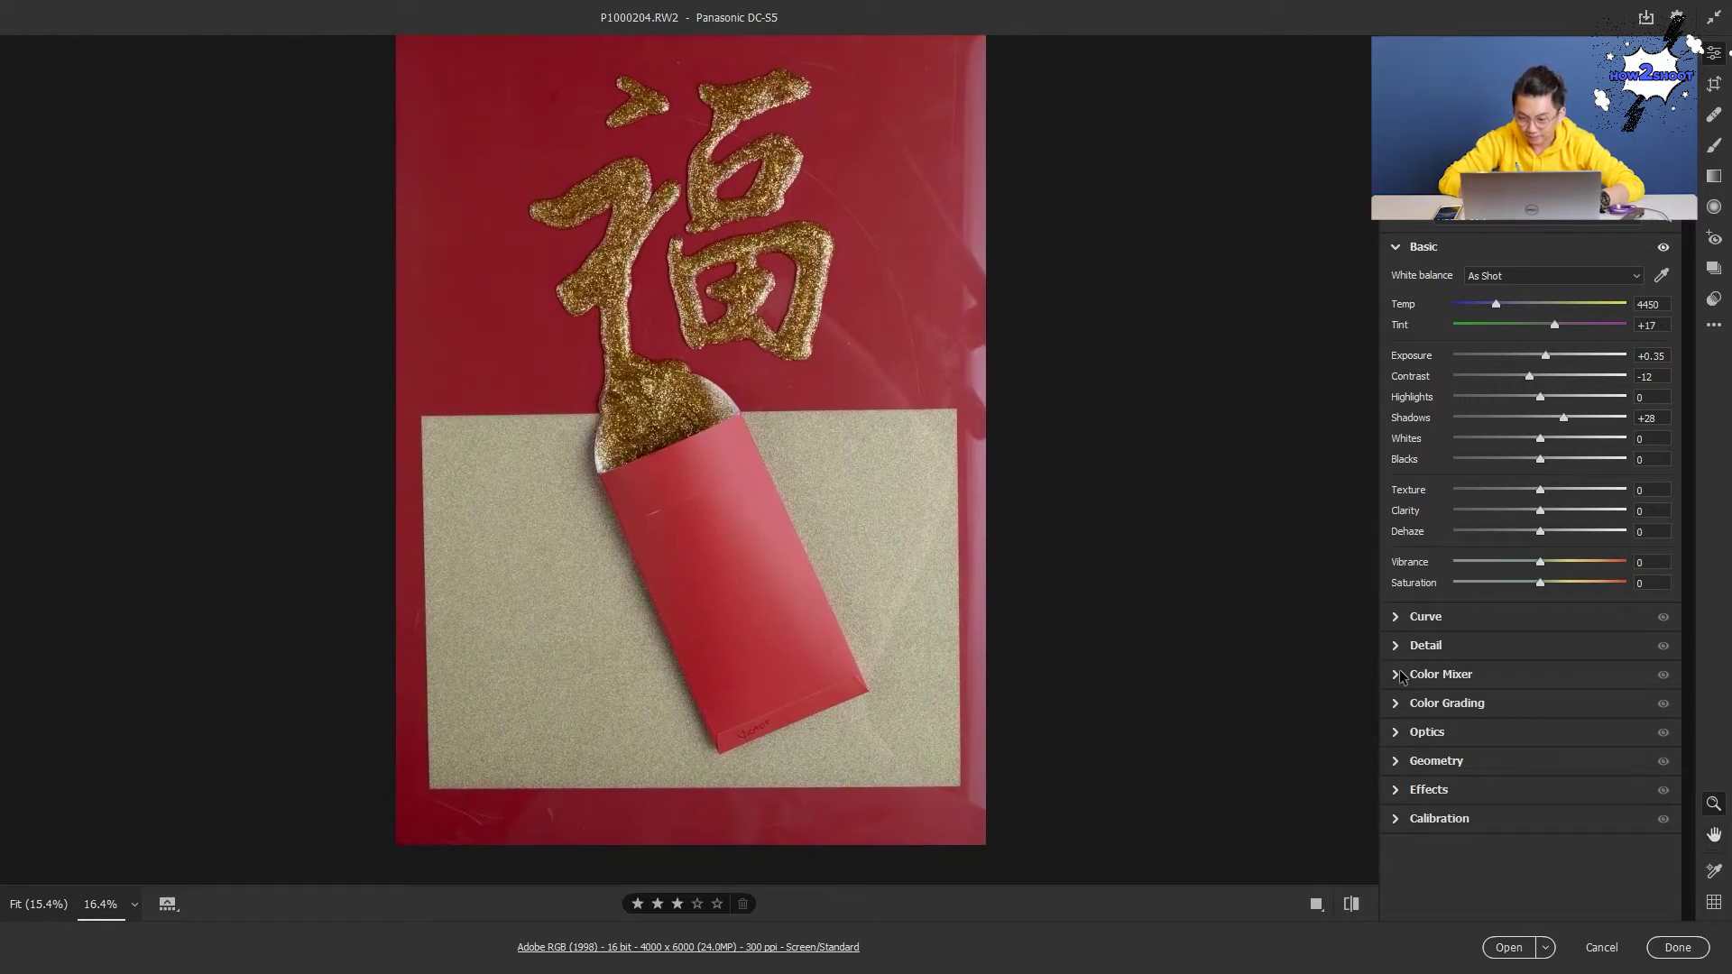
pyautogui.click(1399, 762)
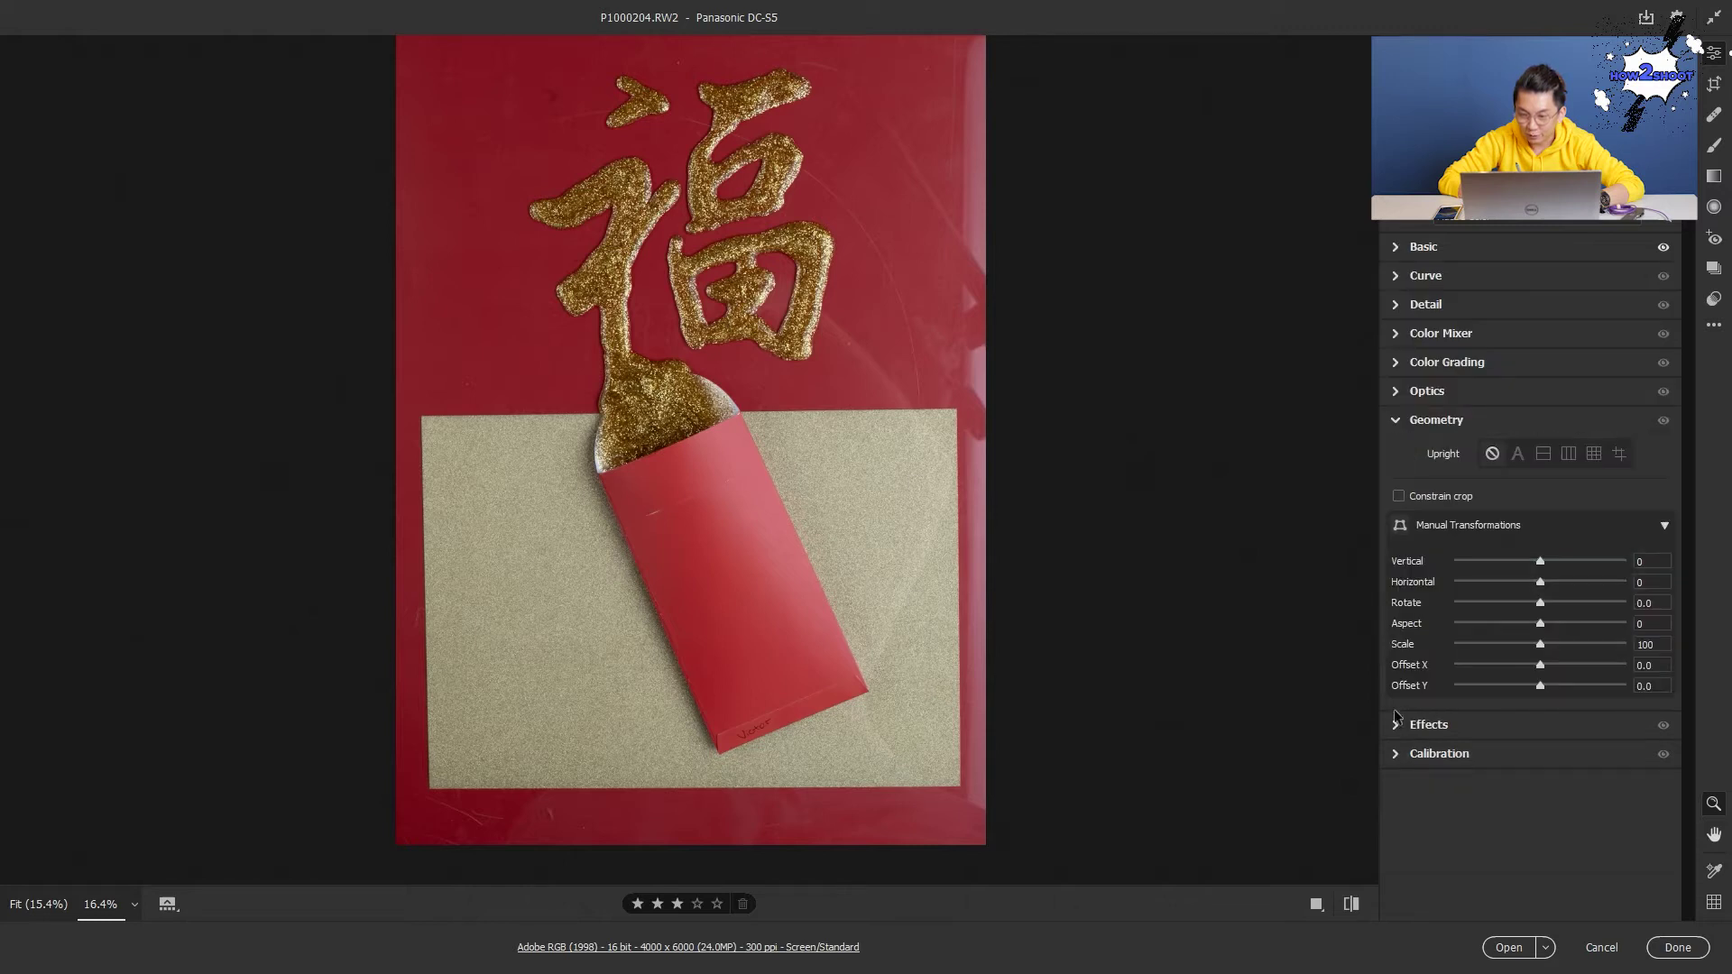
pyautogui.click(1518, 460)
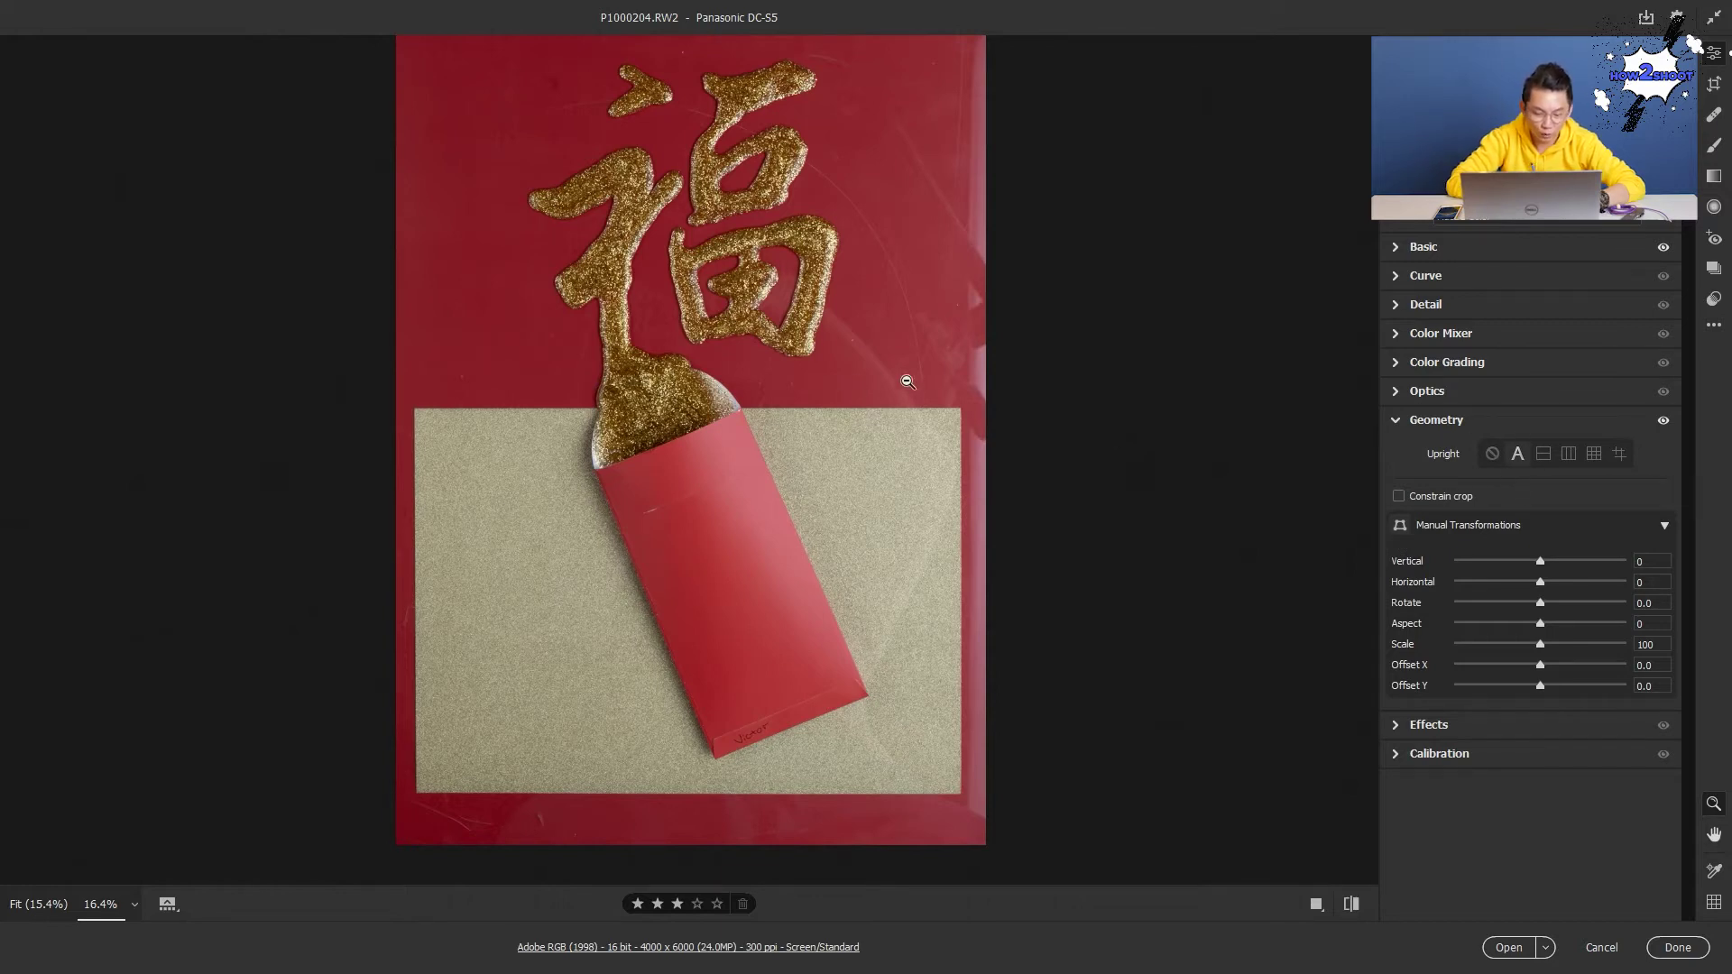
# Crop the photo to about 3563 x 5344 pixels, trimming the red border around the gold paper, and apply the crop.
pyautogui.moveTo(942, 377); pyautogui.dragTo(909, 371)
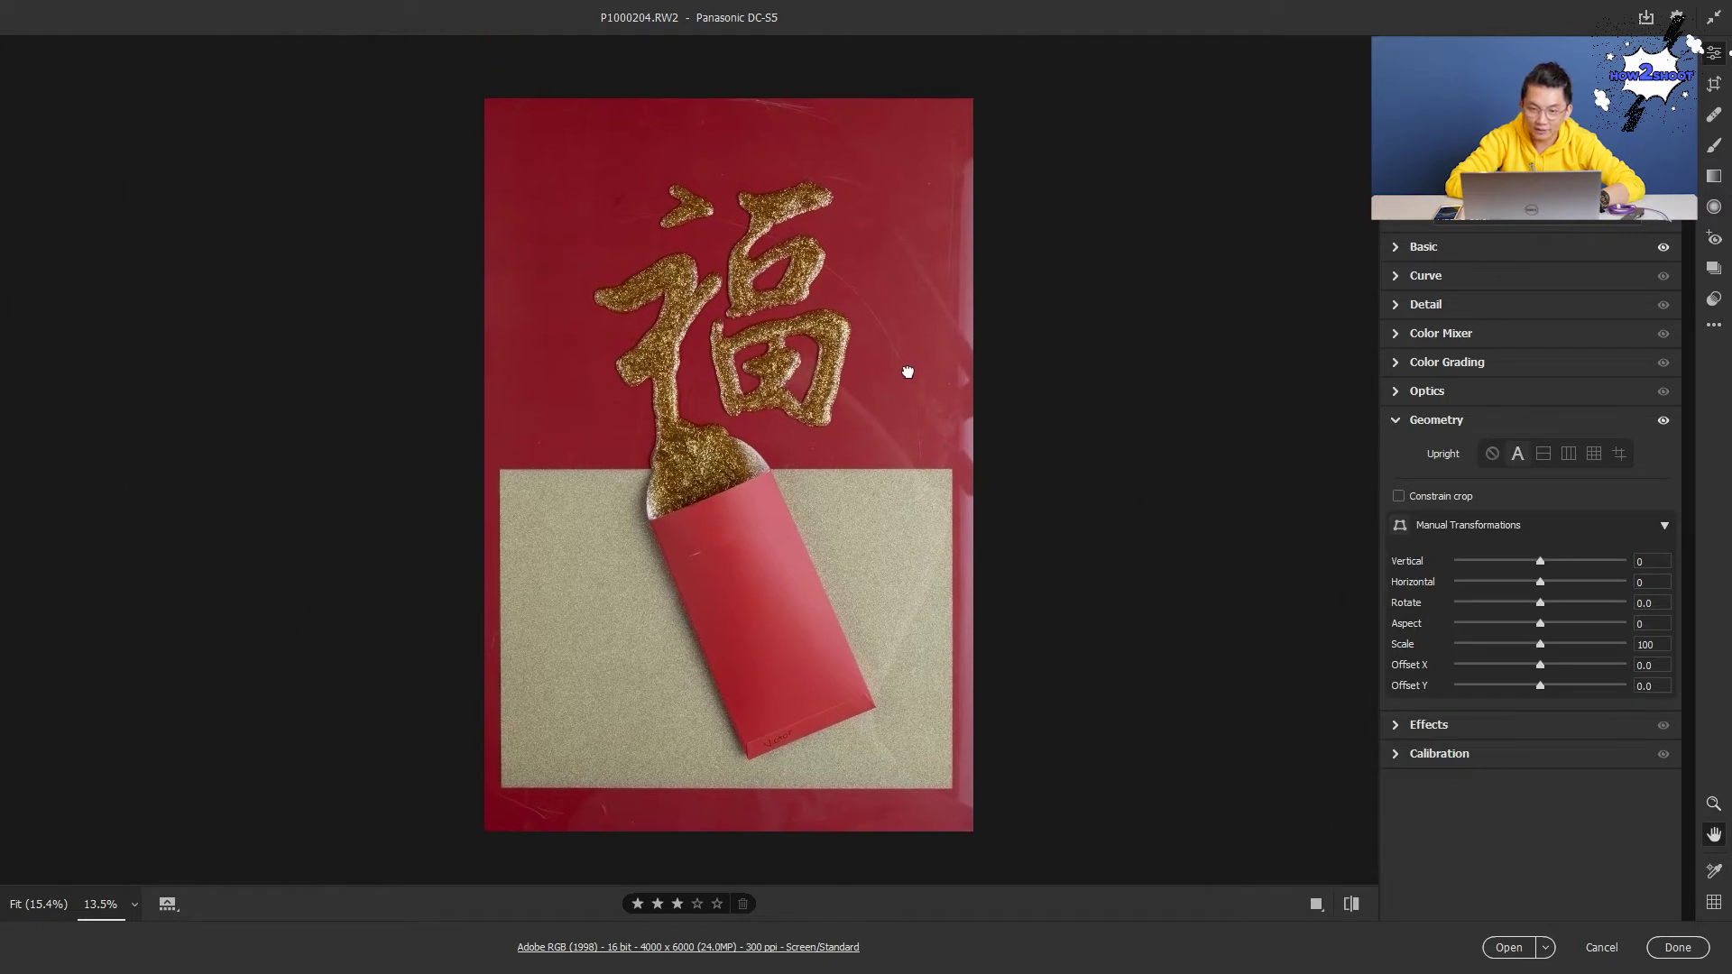
pyautogui.click(1714, 83)
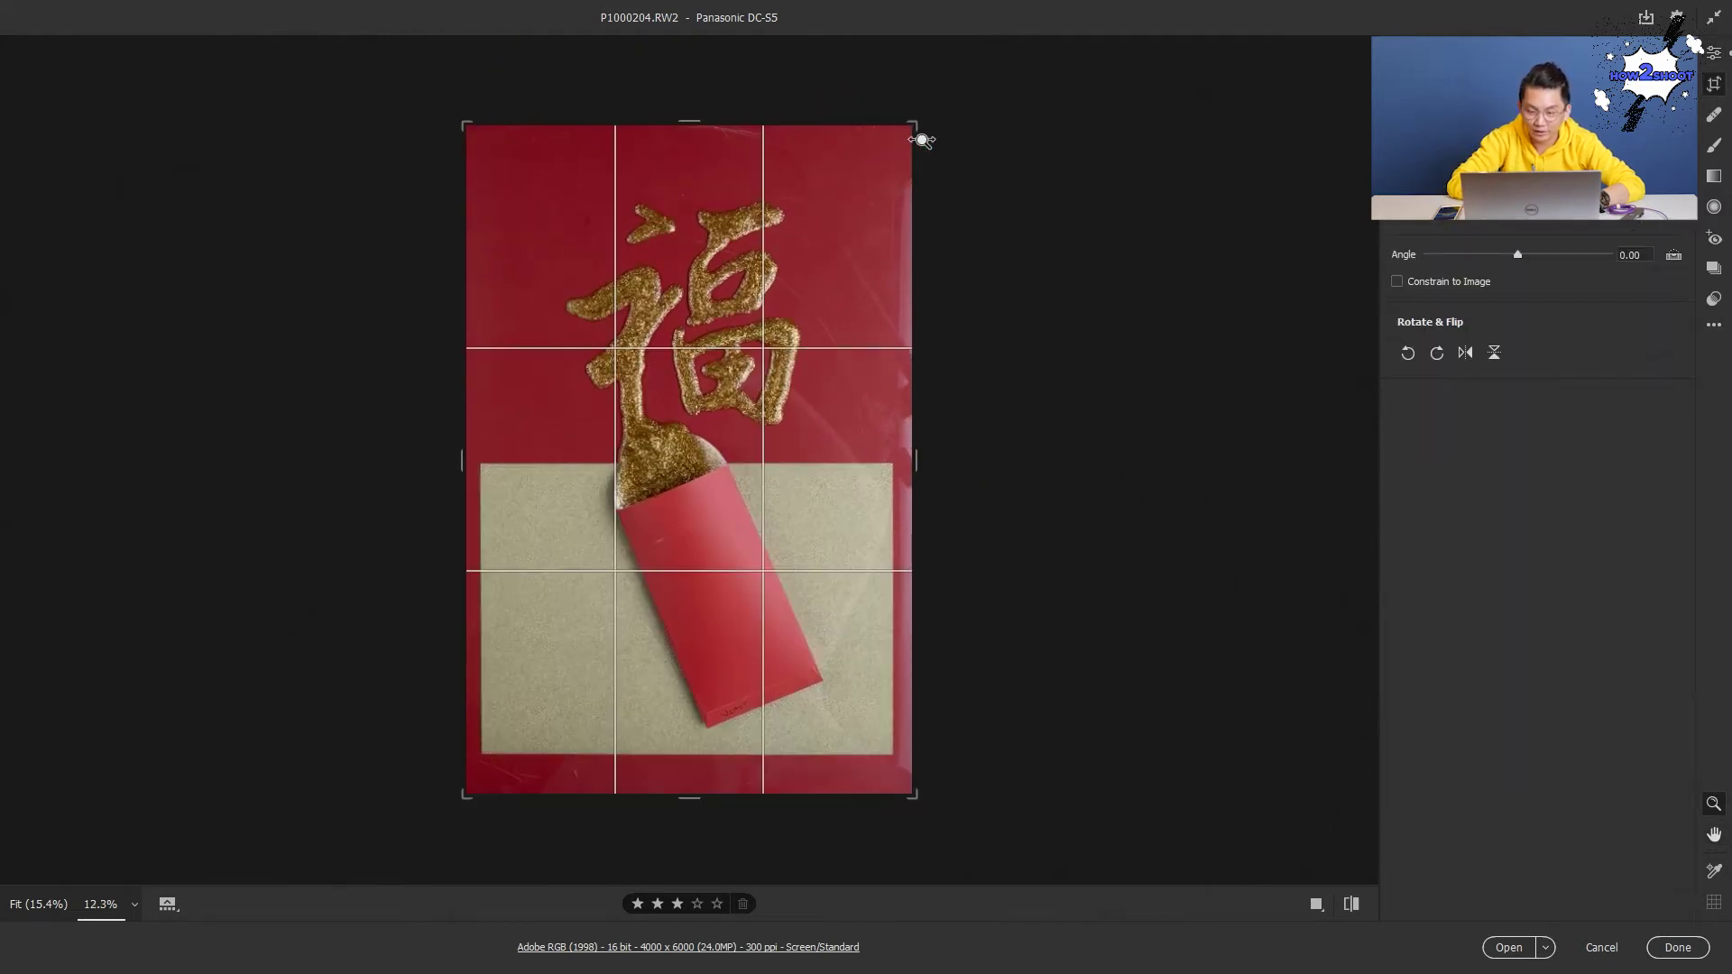
pyautogui.moveTo(913, 126); pyautogui.dragTo(905, 131)
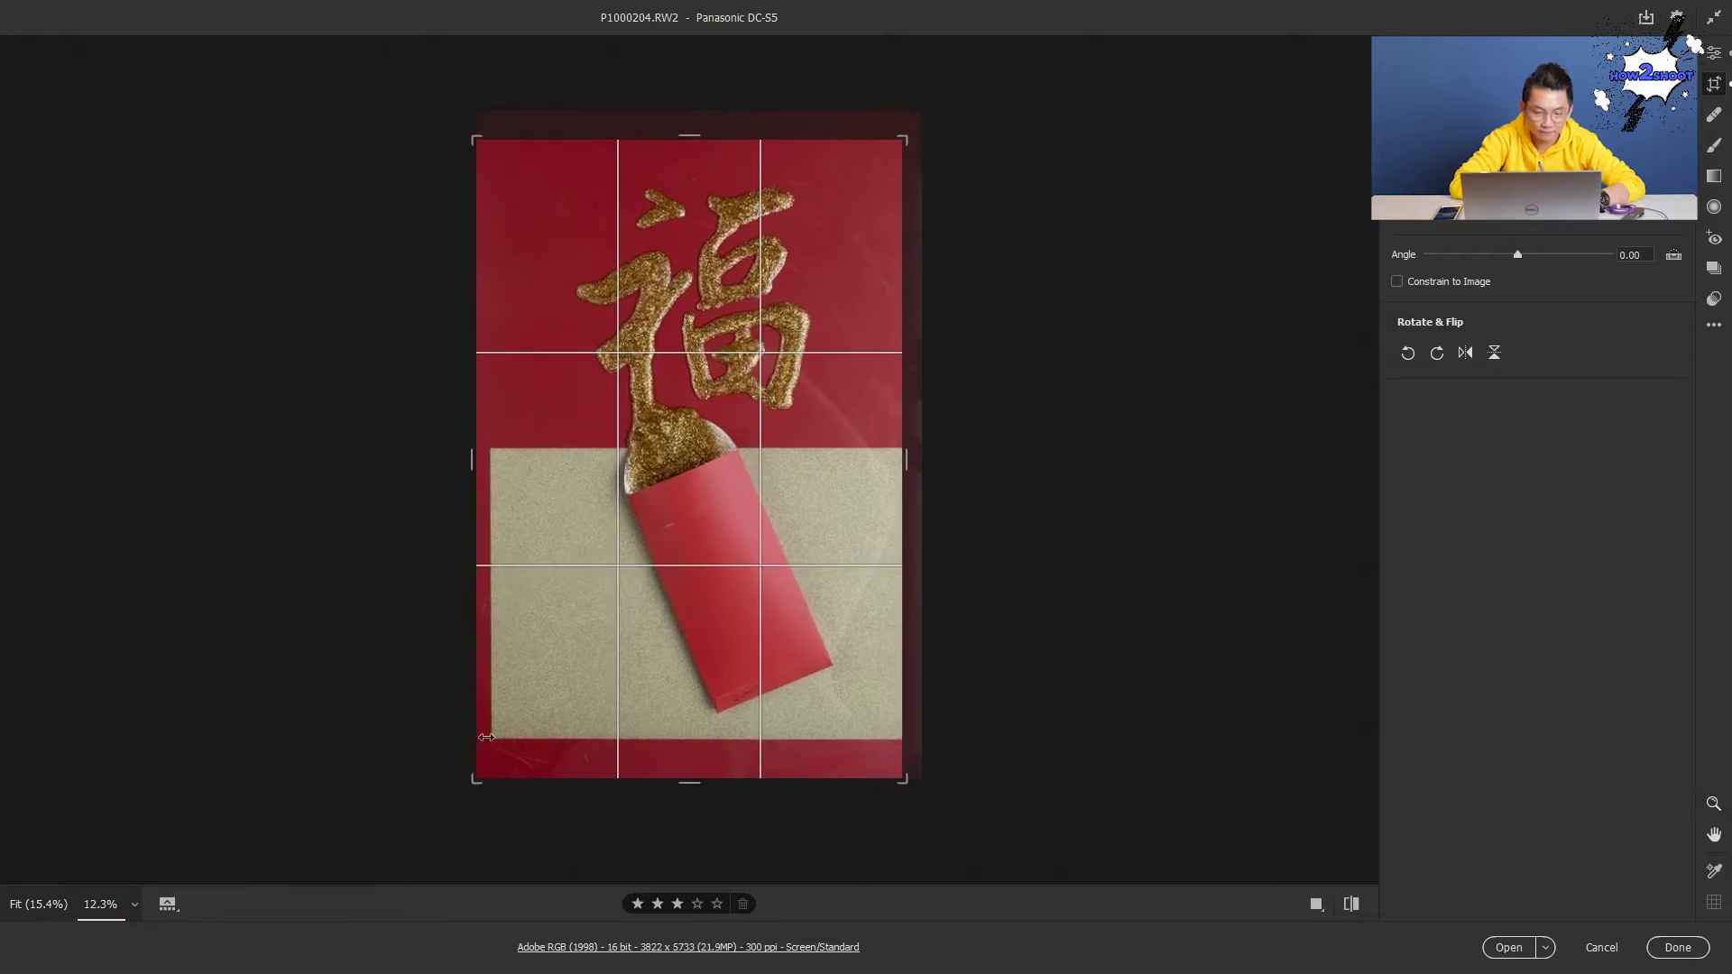
pyautogui.moveTo(477, 777); pyautogui.dragTo(491, 754)
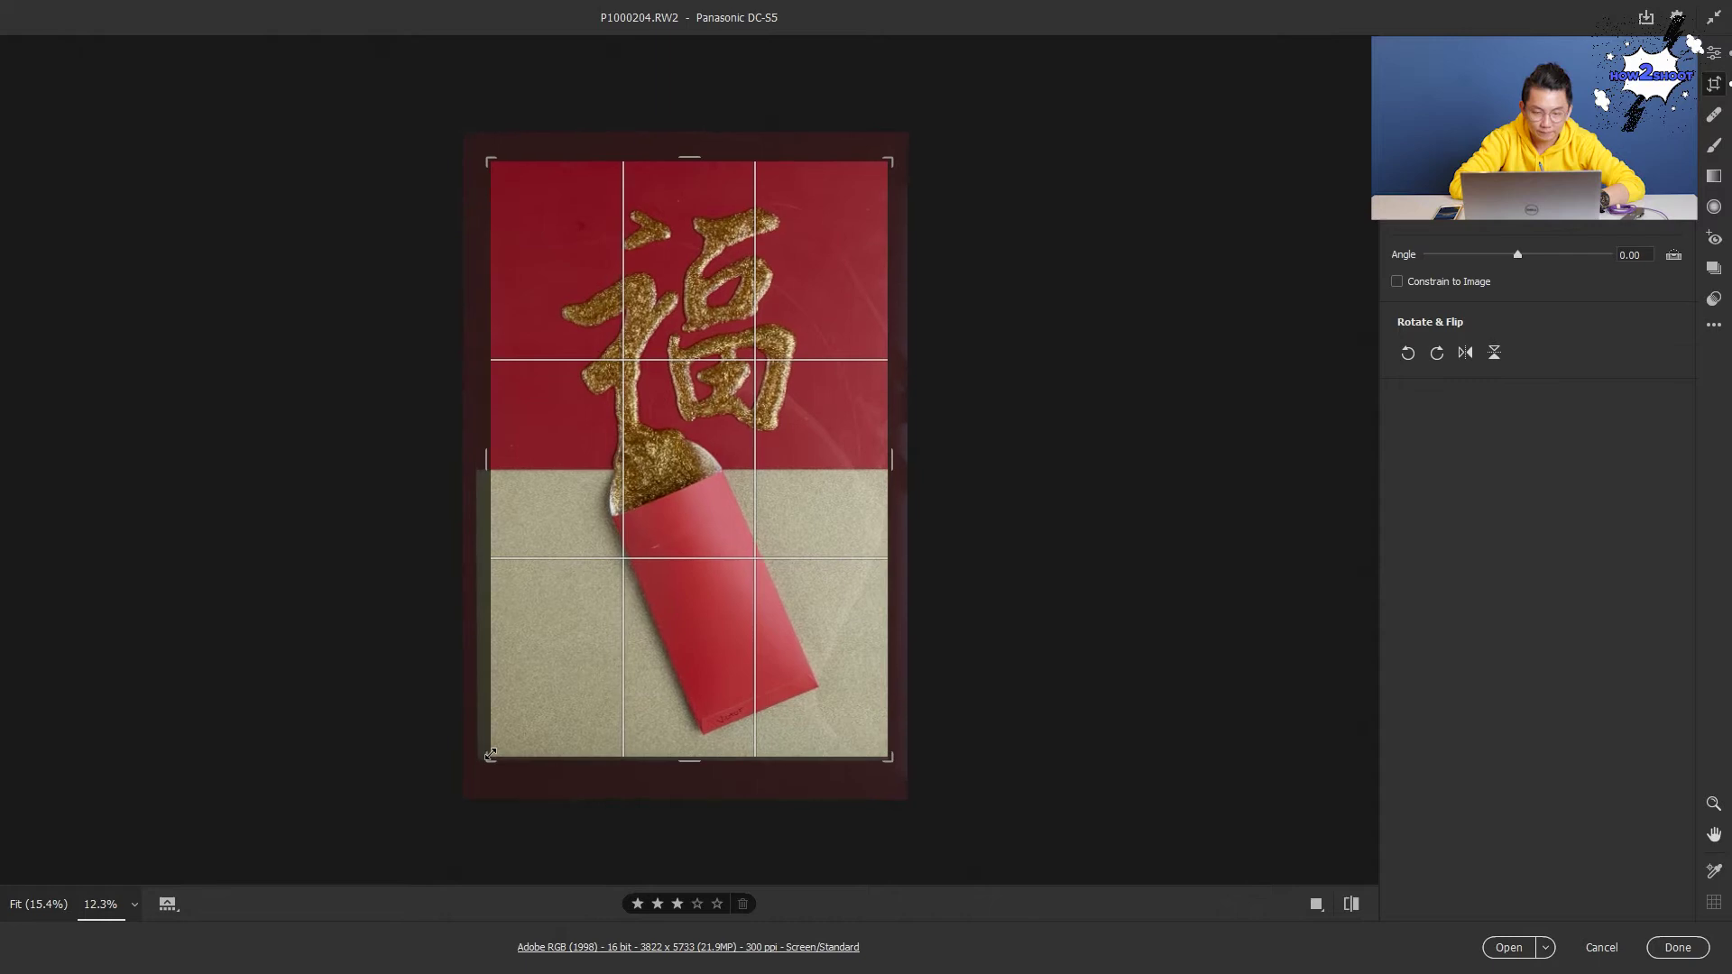
pyautogui.doubleClick(606, 703)
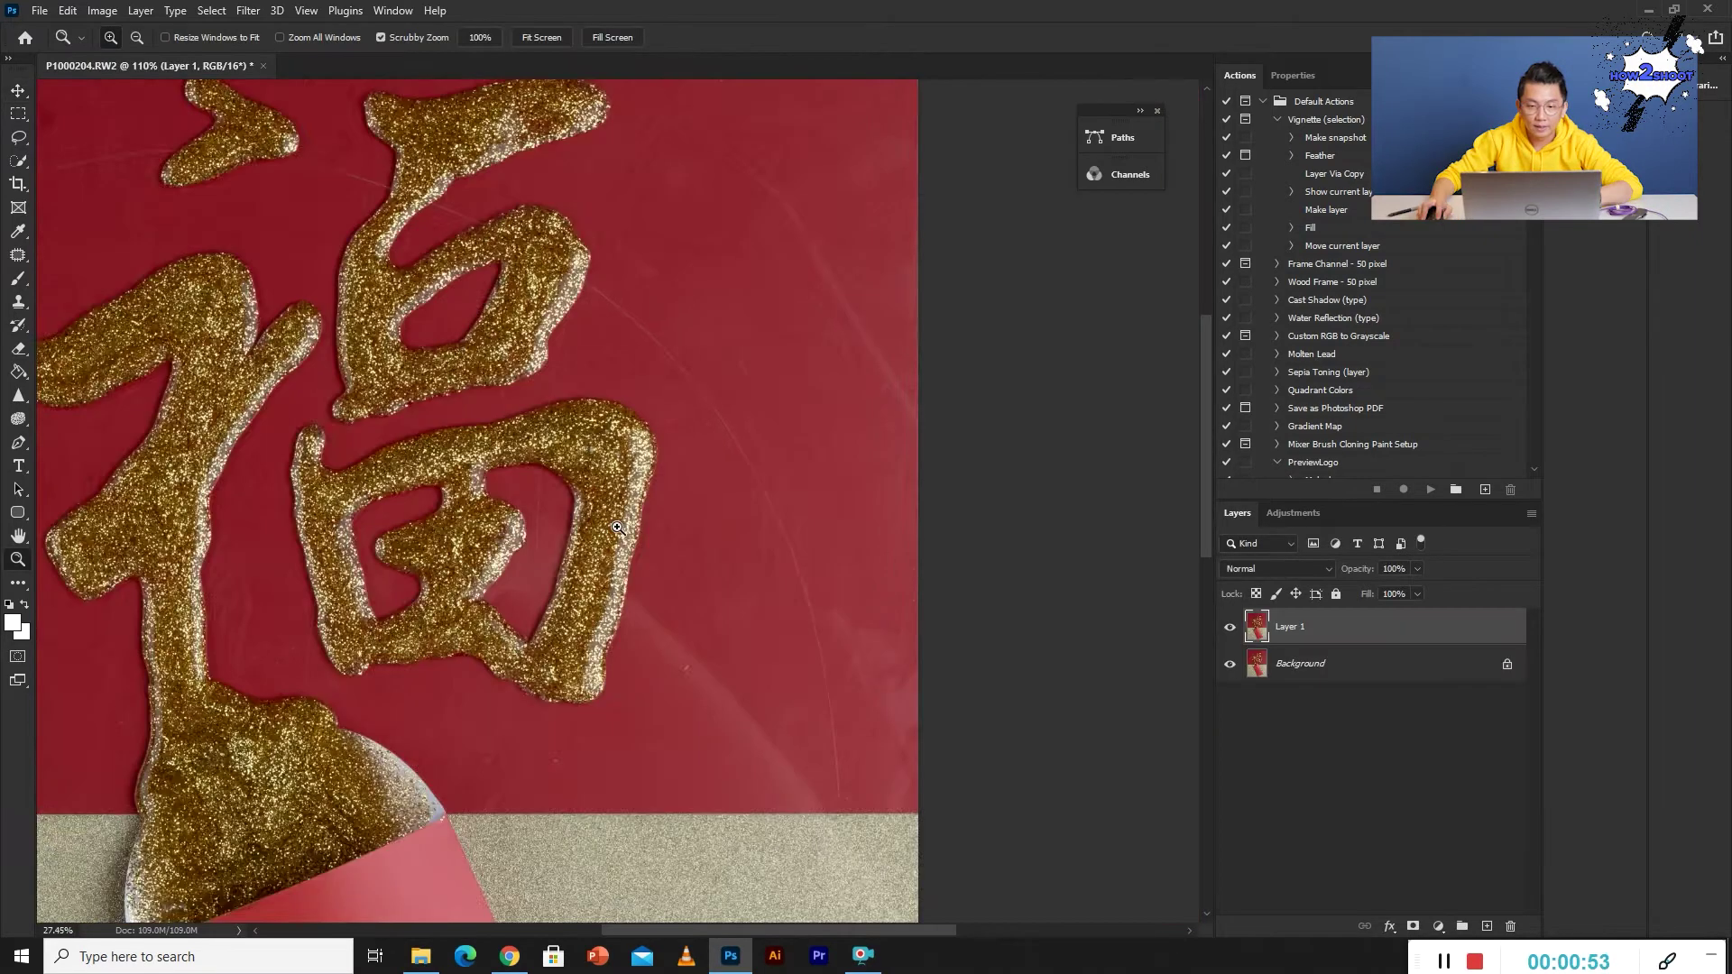
# Examine the red paper beside the gold lettering up close for scratches and dust spots.
pyautogui.moveTo(618, 527); pyautogui.dragTo(848, 485)
pyautogui.moveTo(586, 424); pyautogui.dragTo(156, 288)
pyautogui.moveTo(533, 398); pyautogui.dragTo(512, 356)
pyautogui.moveTo(684, 336); pyautogui.dragTo(716, 344)
pyautogui.moveTo(740, 337); pyautogui.dragTo(587, 472)
pyautogui.moveTo(663, 419); pyautogui.dragTo(681, 410)
pyautogui.moveTo(680, 402); pyautogui.dragTo(598, 564)
pyautogui.scroll(1, 603, 516)
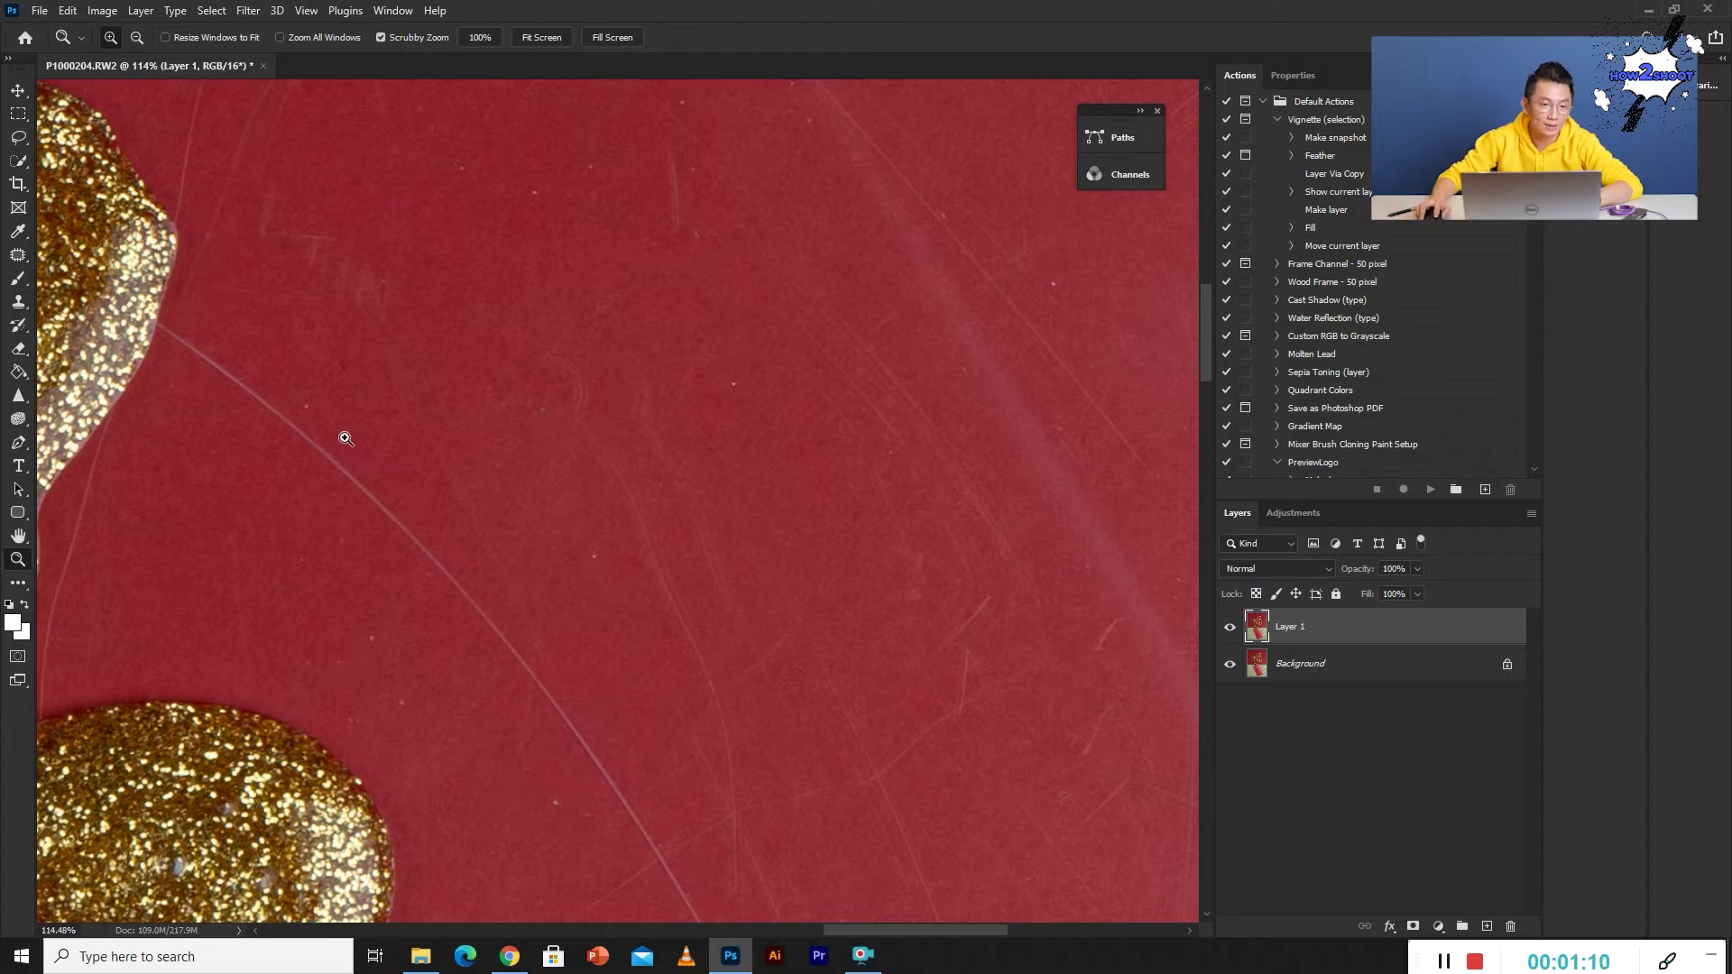
# Remove the small dust spots on the red paper on Layer 1 with the Spot Healing Brush.
pyautogui.click(18, 254)
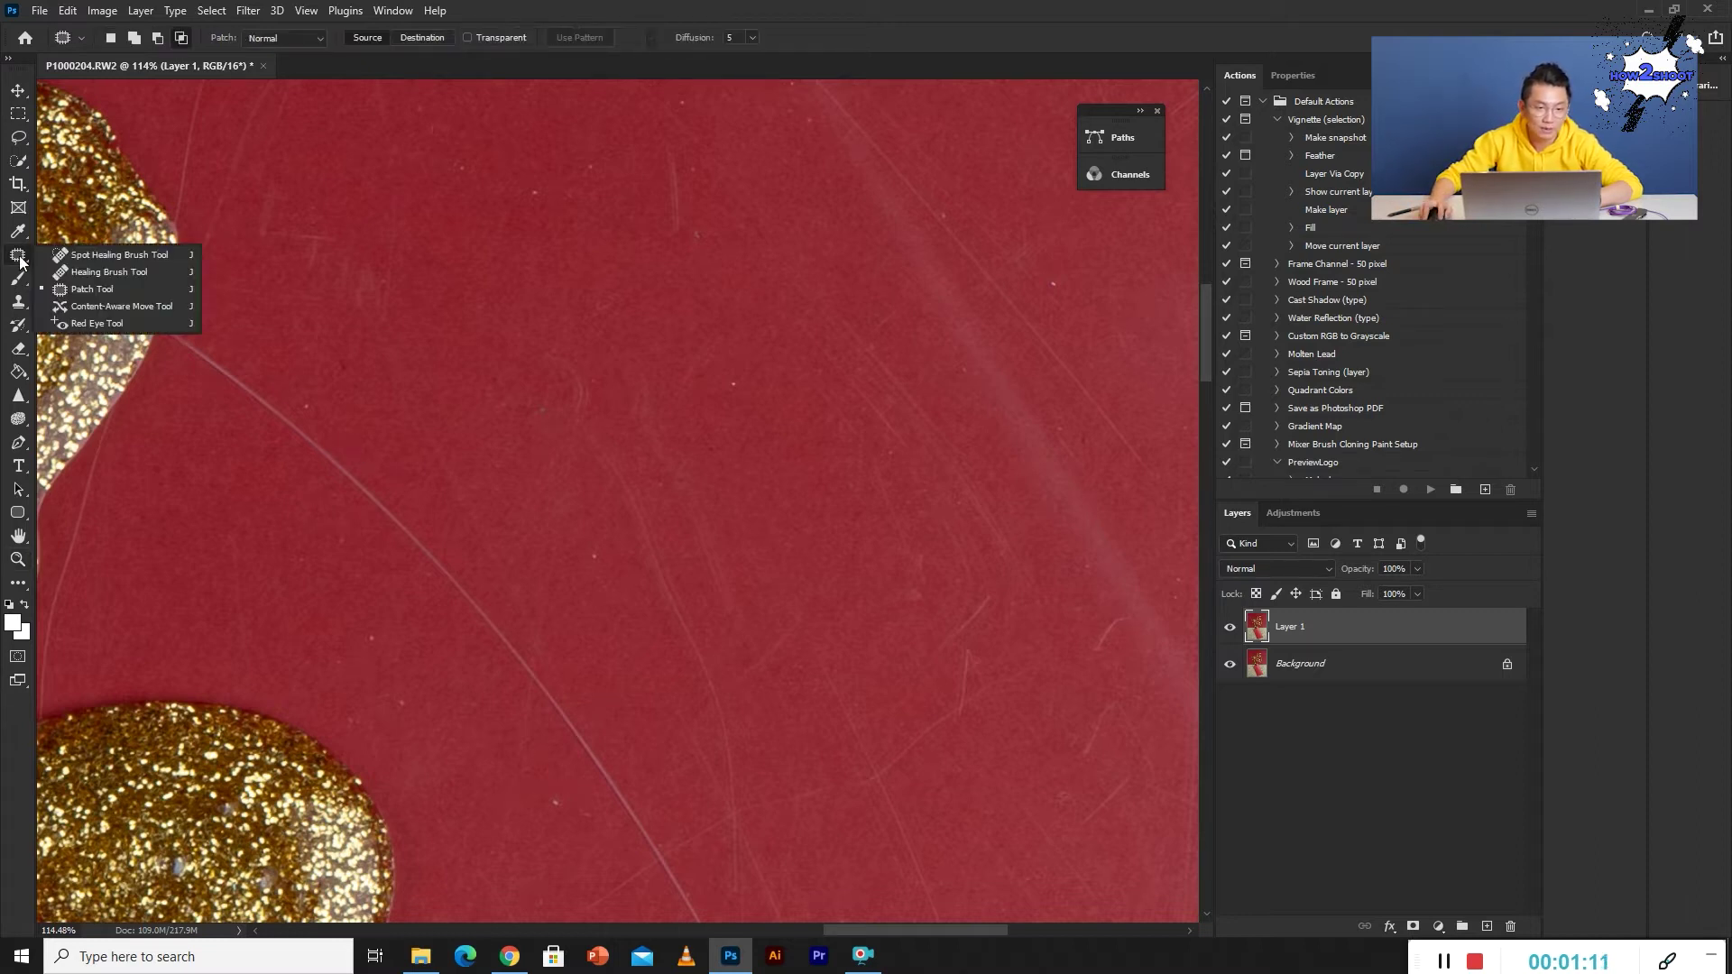
pyautogui.click(82, 253)
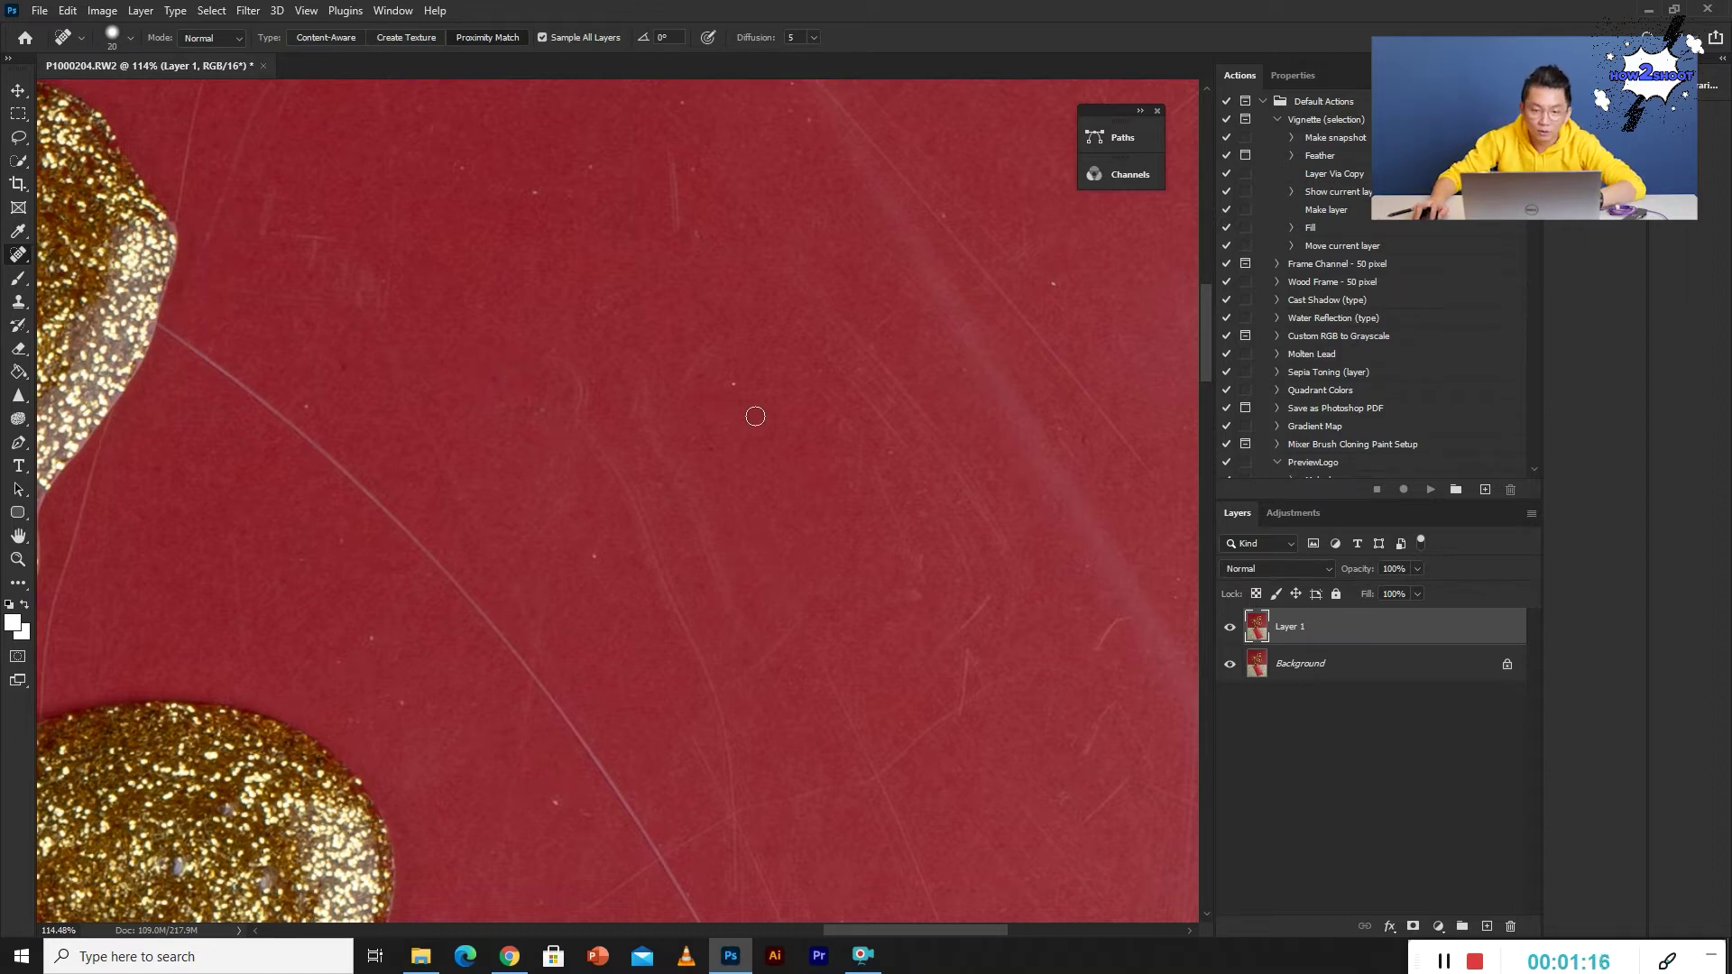
pyautogui.scroll(5, 812, 408)
pyautogui.click(693, 390)
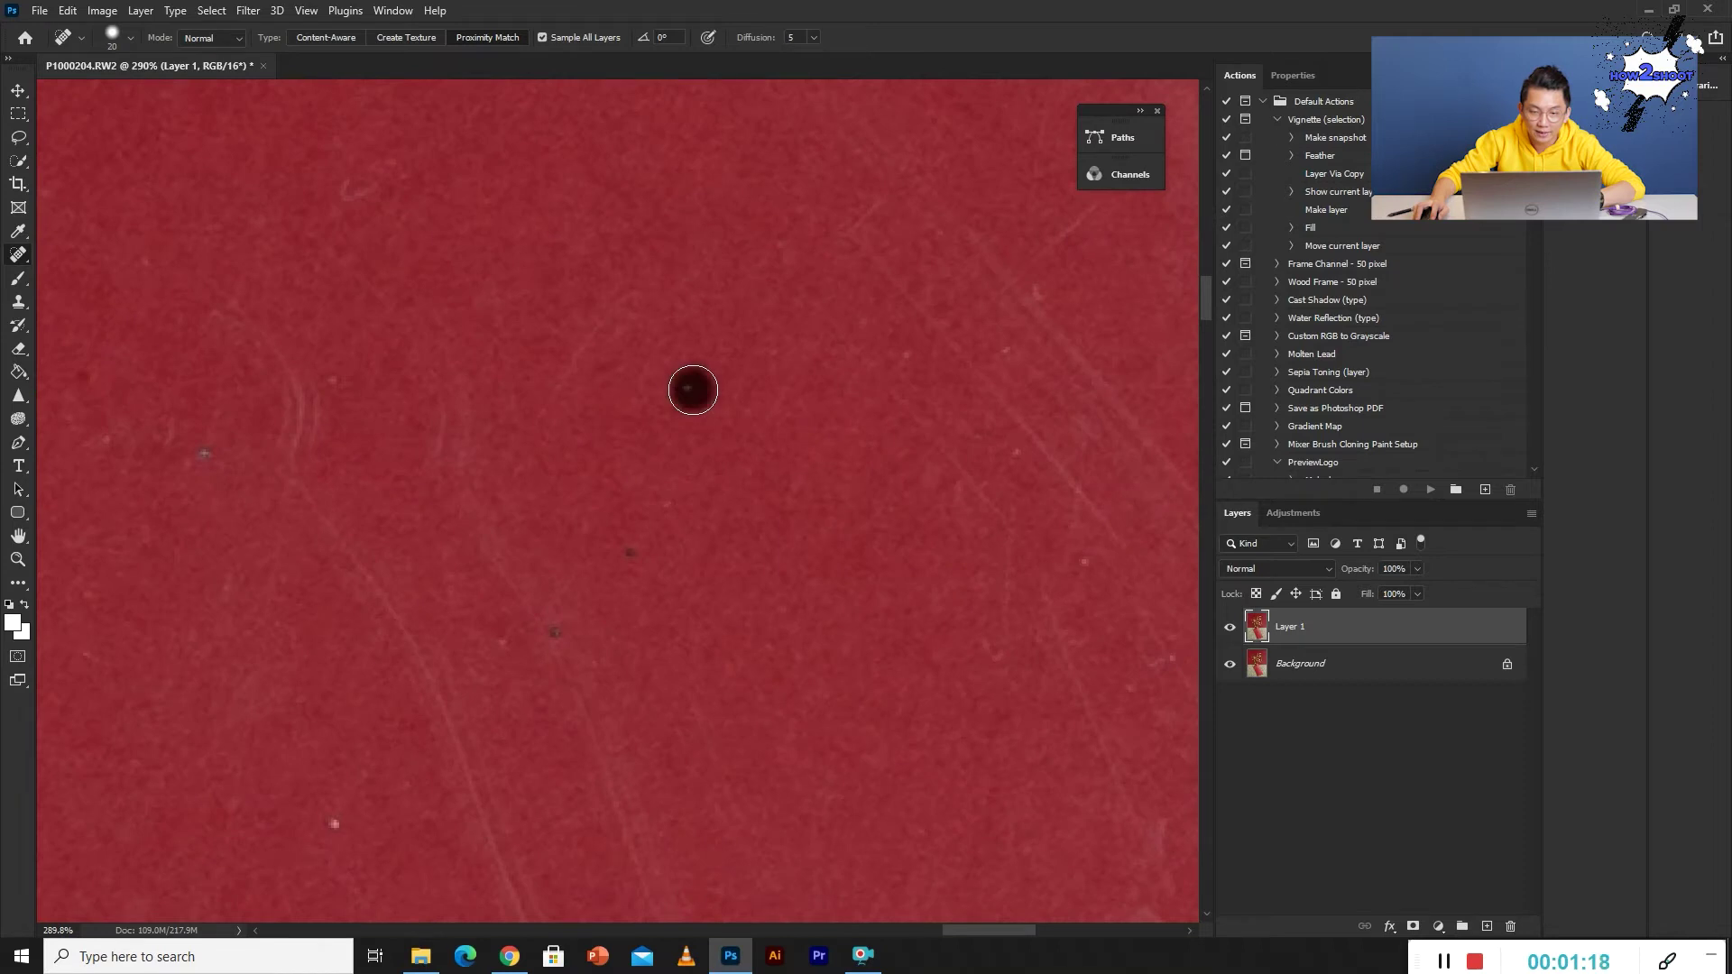
pyautogui.click(631, 551)
pyautogui.click(555, 633)
pyautogui.scroll(3, 712, 559)
pyautogui.click(842, 502)
pyautogui.click(801, 469)
pyautogui.moveTo(742, 499); pyautogui.dragTo(777, 441)
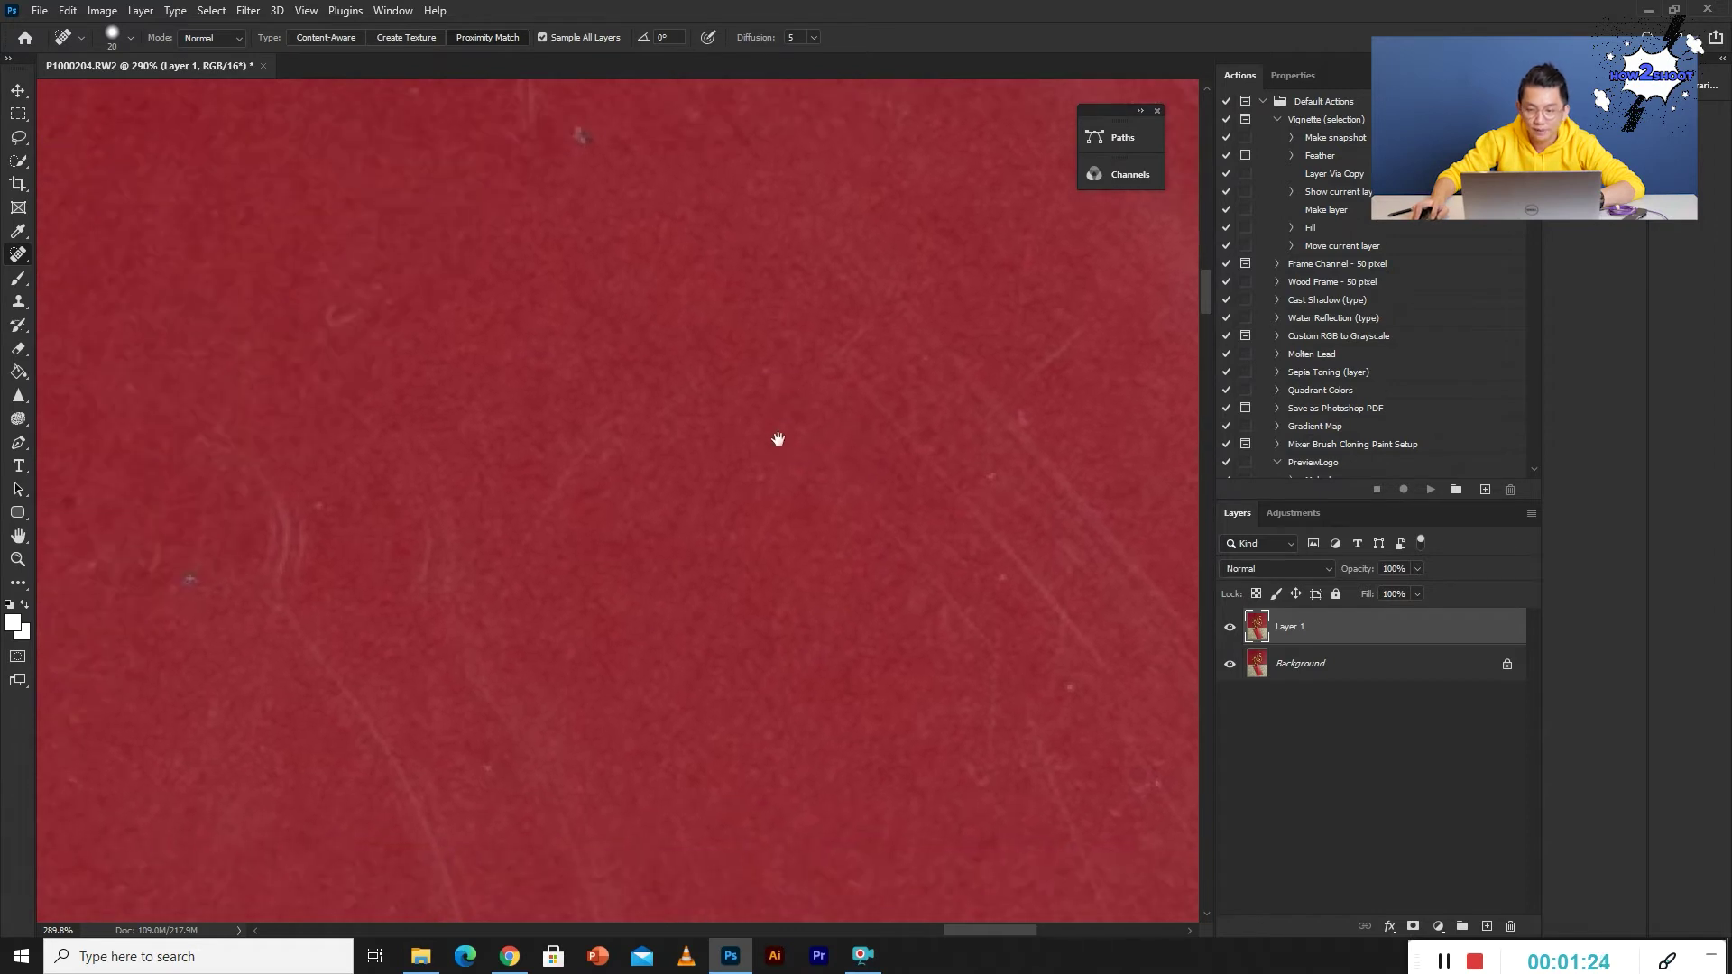
# Compare the spot-healed area with the original by toggling the visibility of Layer 1.
pyautogui.click(1230, 627)
pyautogui.click(1231, 627)
pyautogui.click(1230, 627)
pyautogui.click(1230, 627)
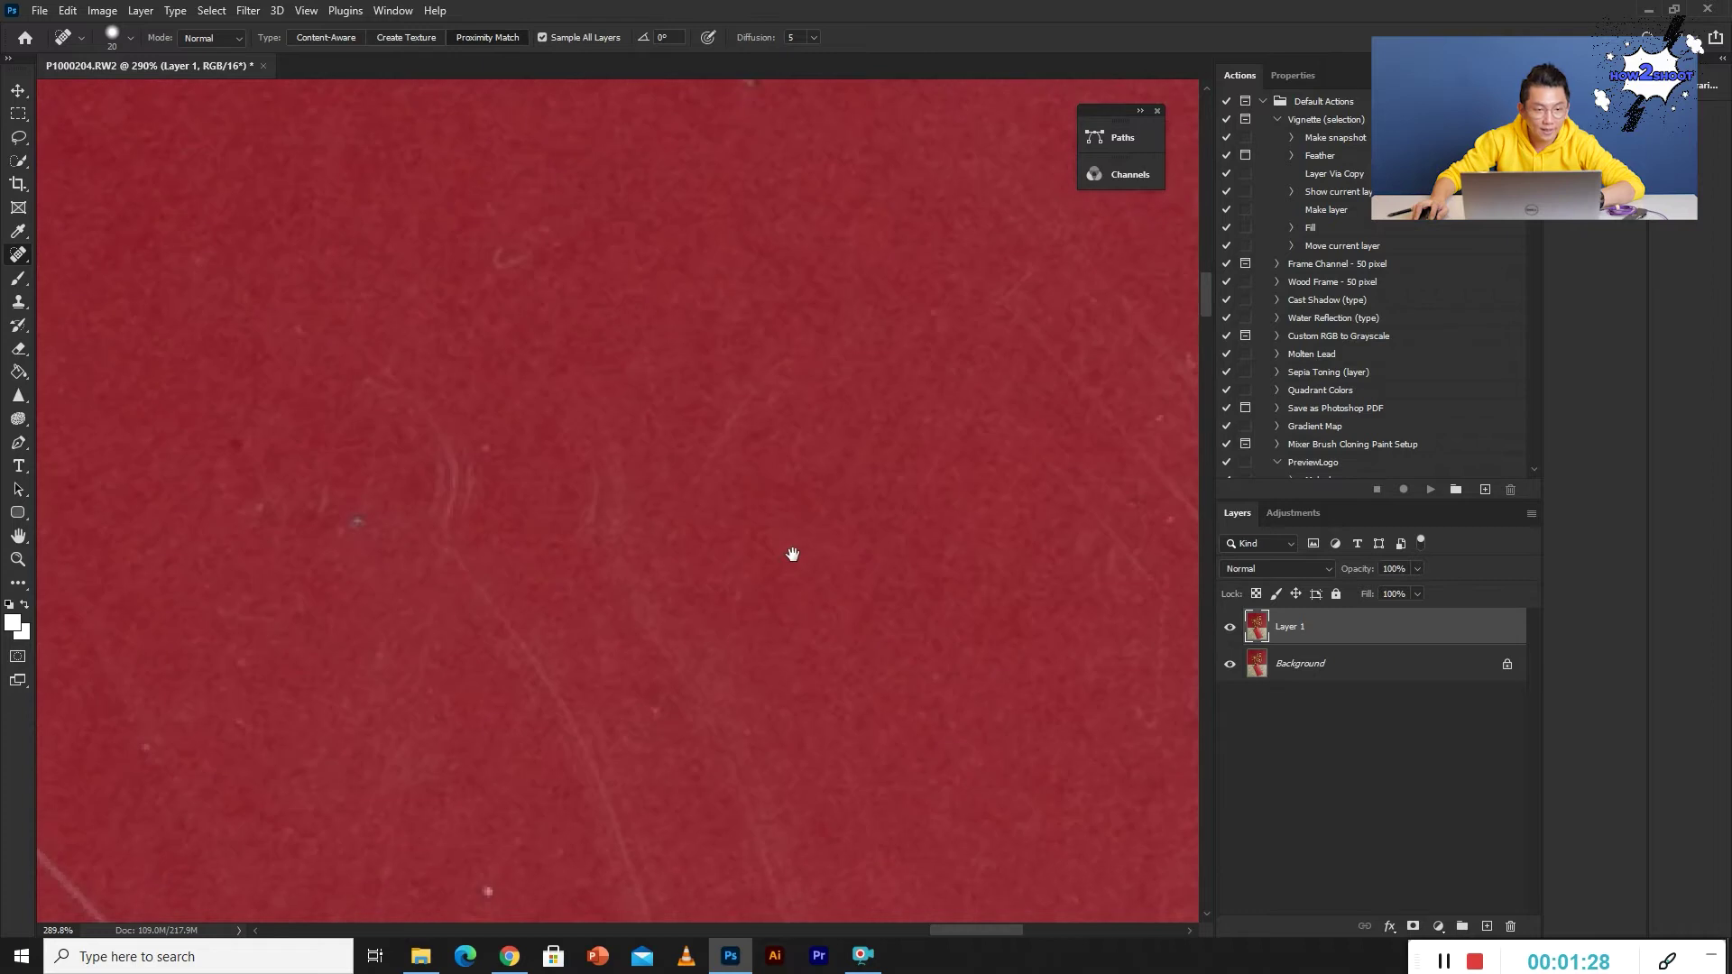
# Heal the upper part of the thin curved scratch with the Healing Brush at size 25, sampling clean red paper nearby.
pyautogui.moveTo(551, 661); pyautogui.dragTo(646, 563)
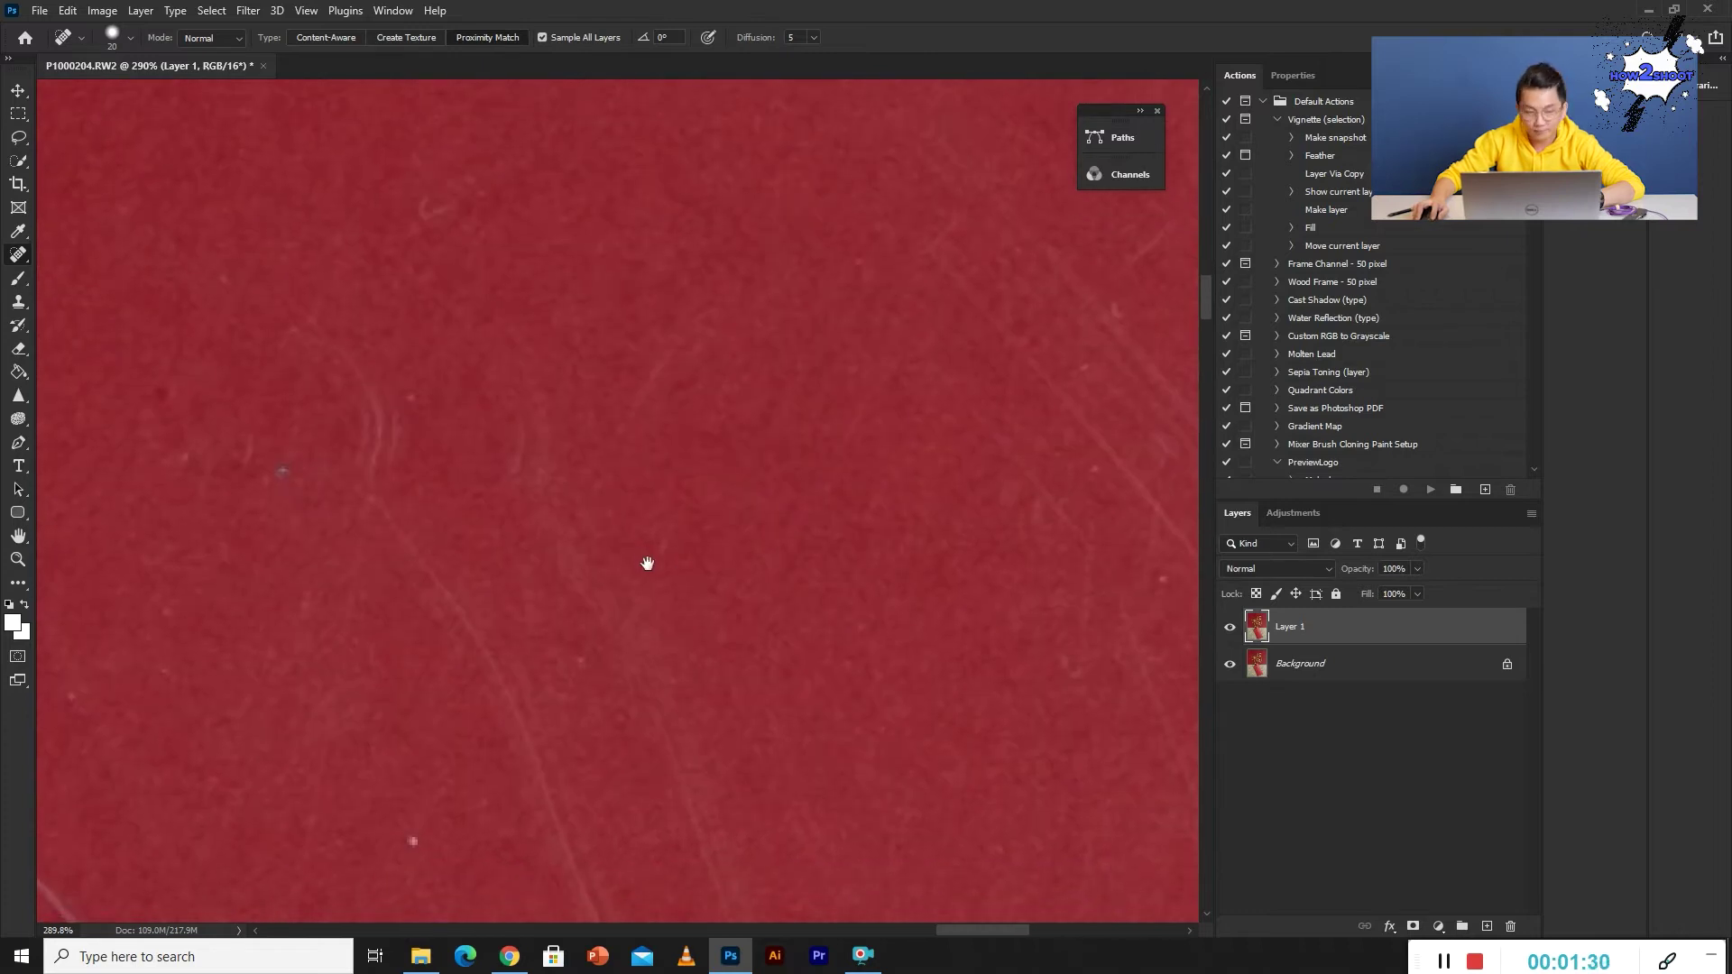
pyautogui.rightClick(21, 259)
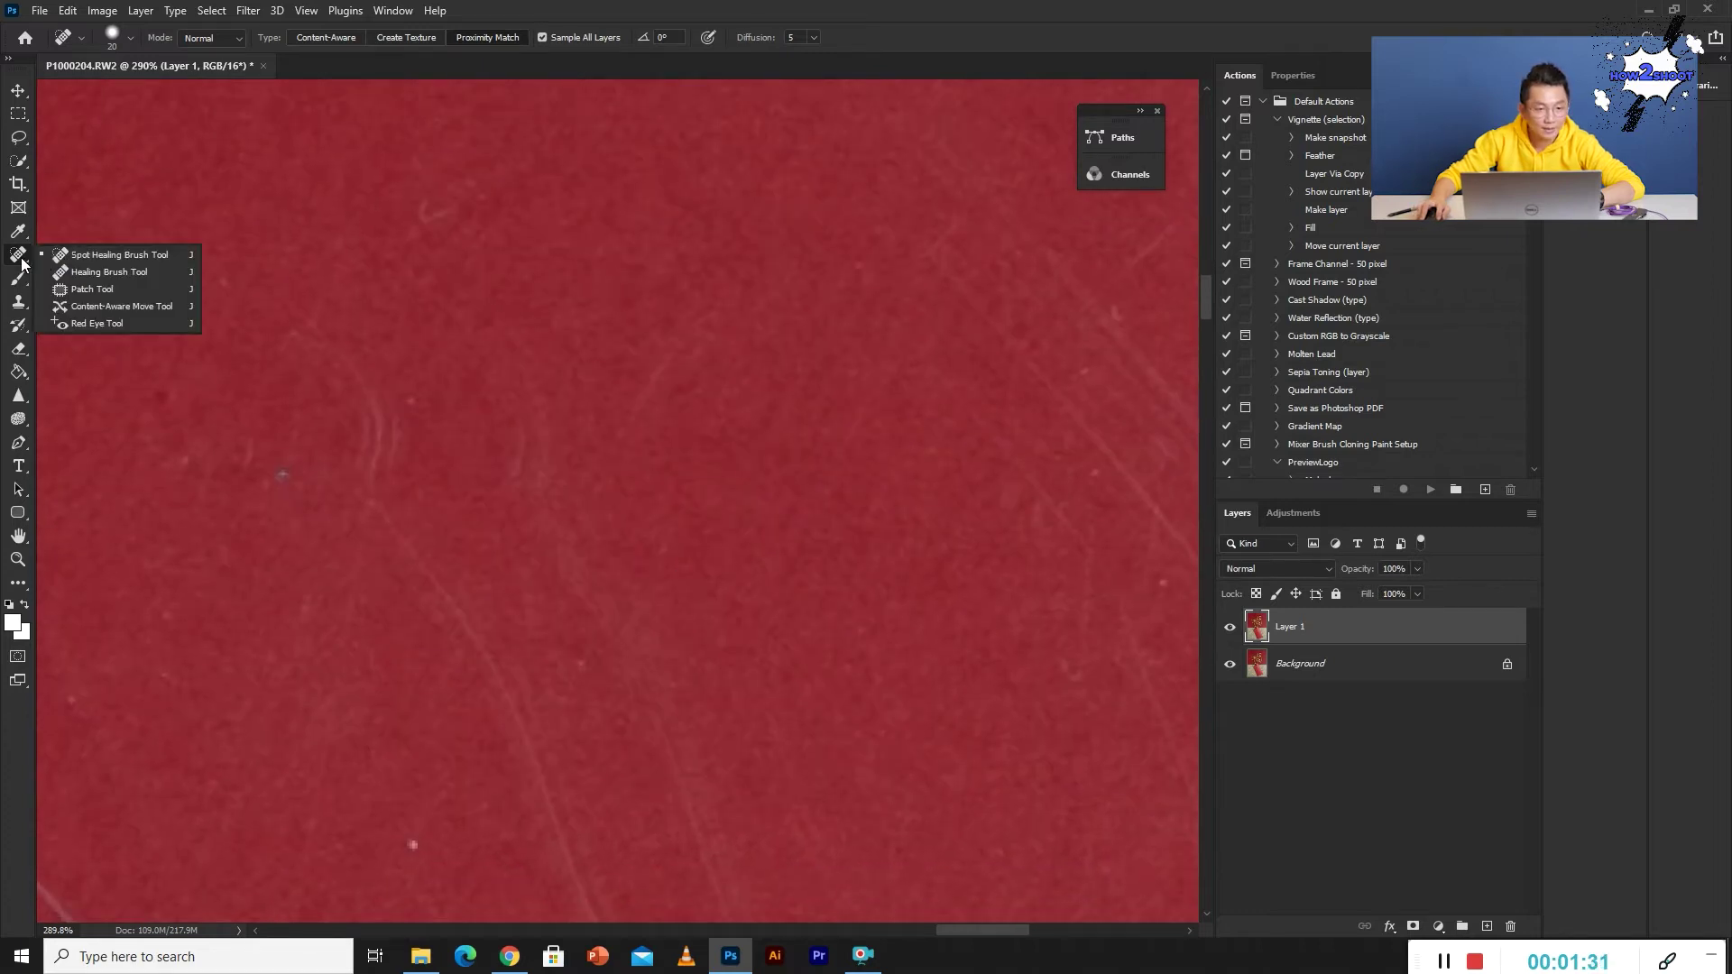
pyautogui.click(72, 272)
pyautogui.moveTo(573, 514); pyautogui.dragTo(552, 223)
pyautogui.keyDown('alt'); pyautogui.click(364, 328); pyautogui.keyUp('alt')
pyautogui.moveTo(511, 441); pyautogui.dragTo(528, 484)
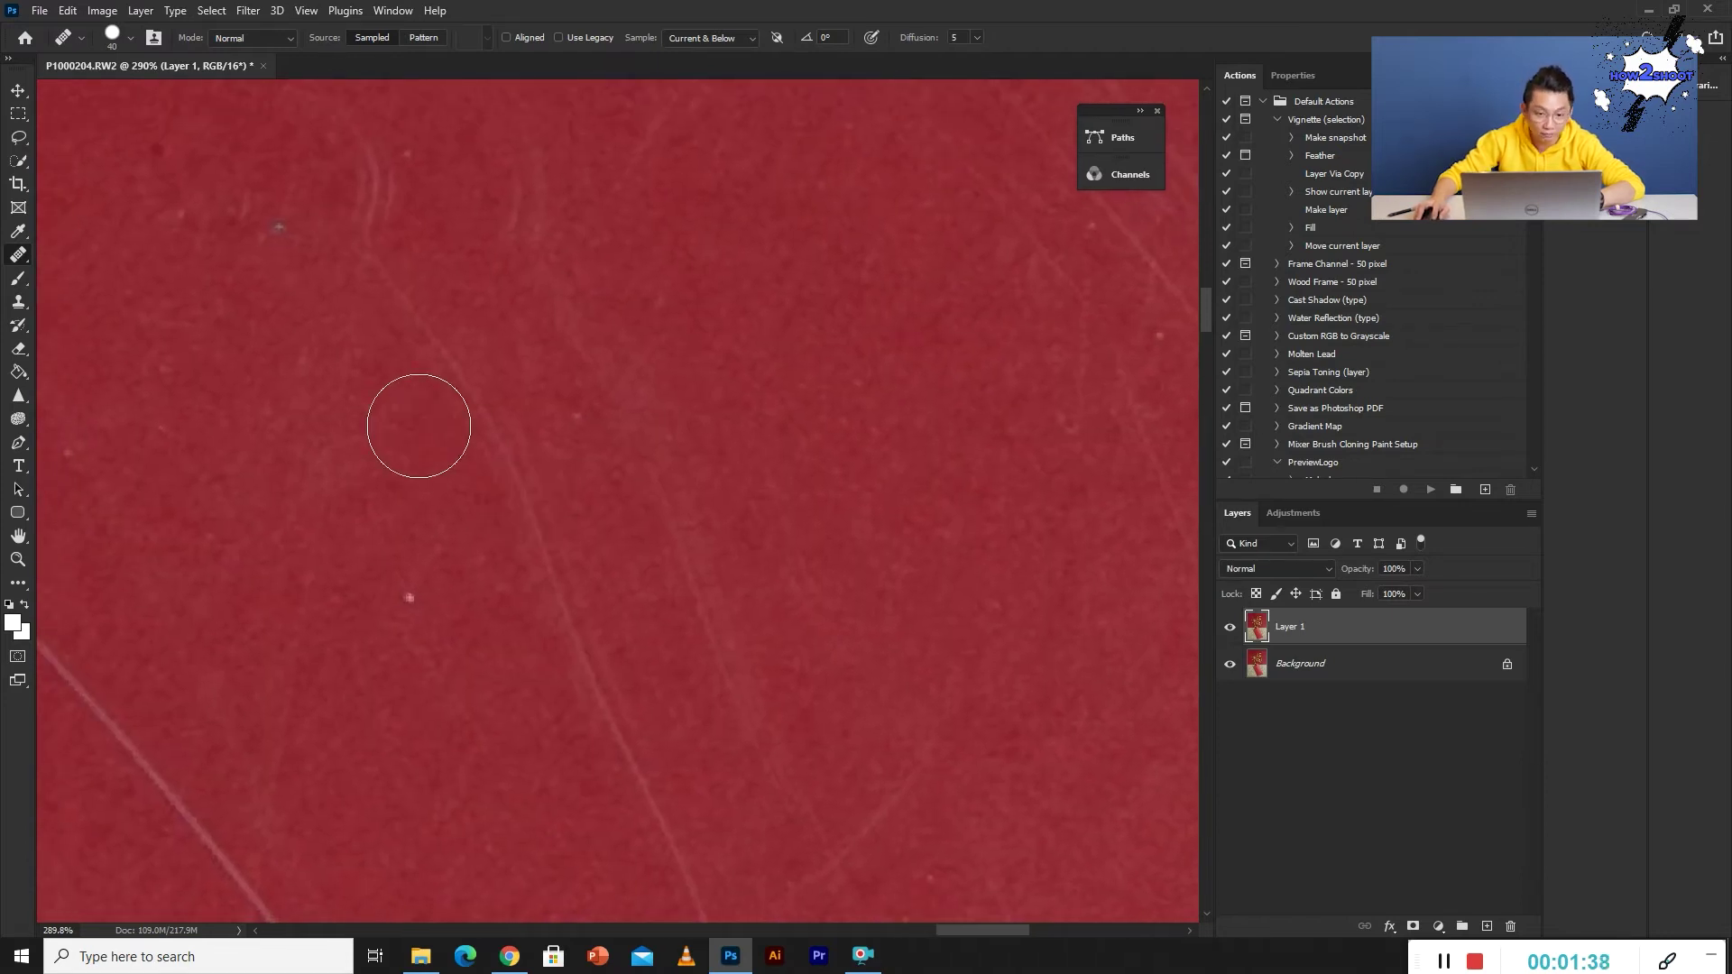
pyautogui.press('[')
pyautogui.press('[')
pyautogui.press('[')
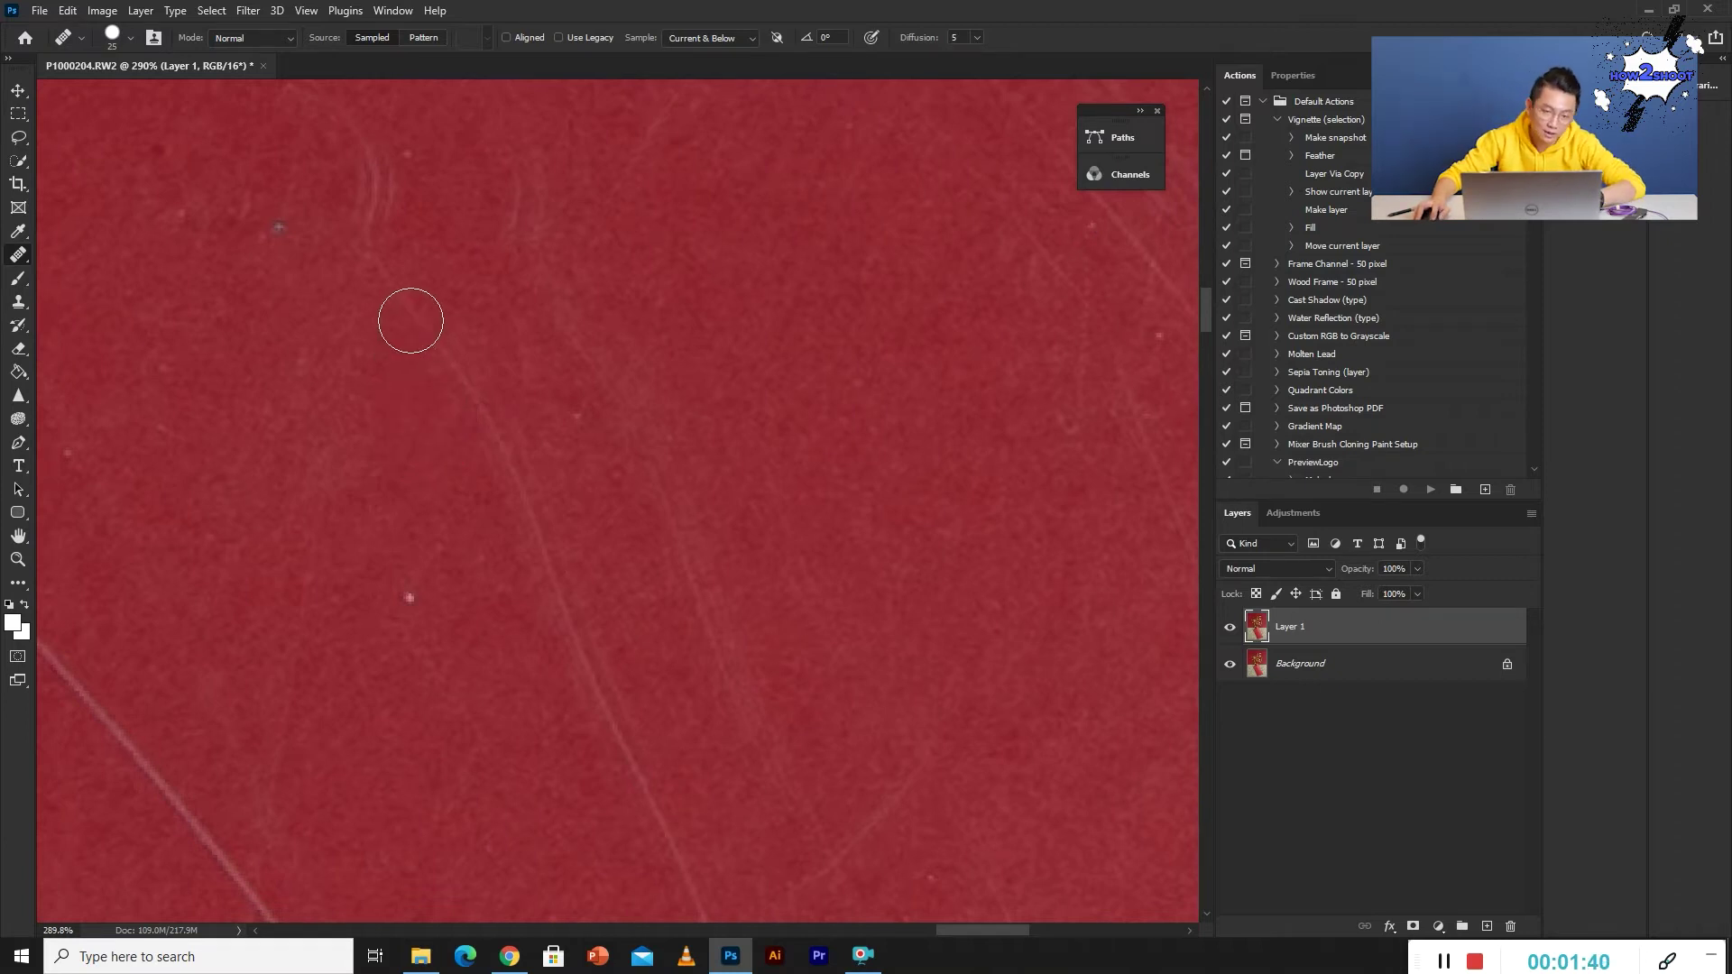
pyautogui.moveTo(456, 383); pyautogui.dragTo(499, 478)
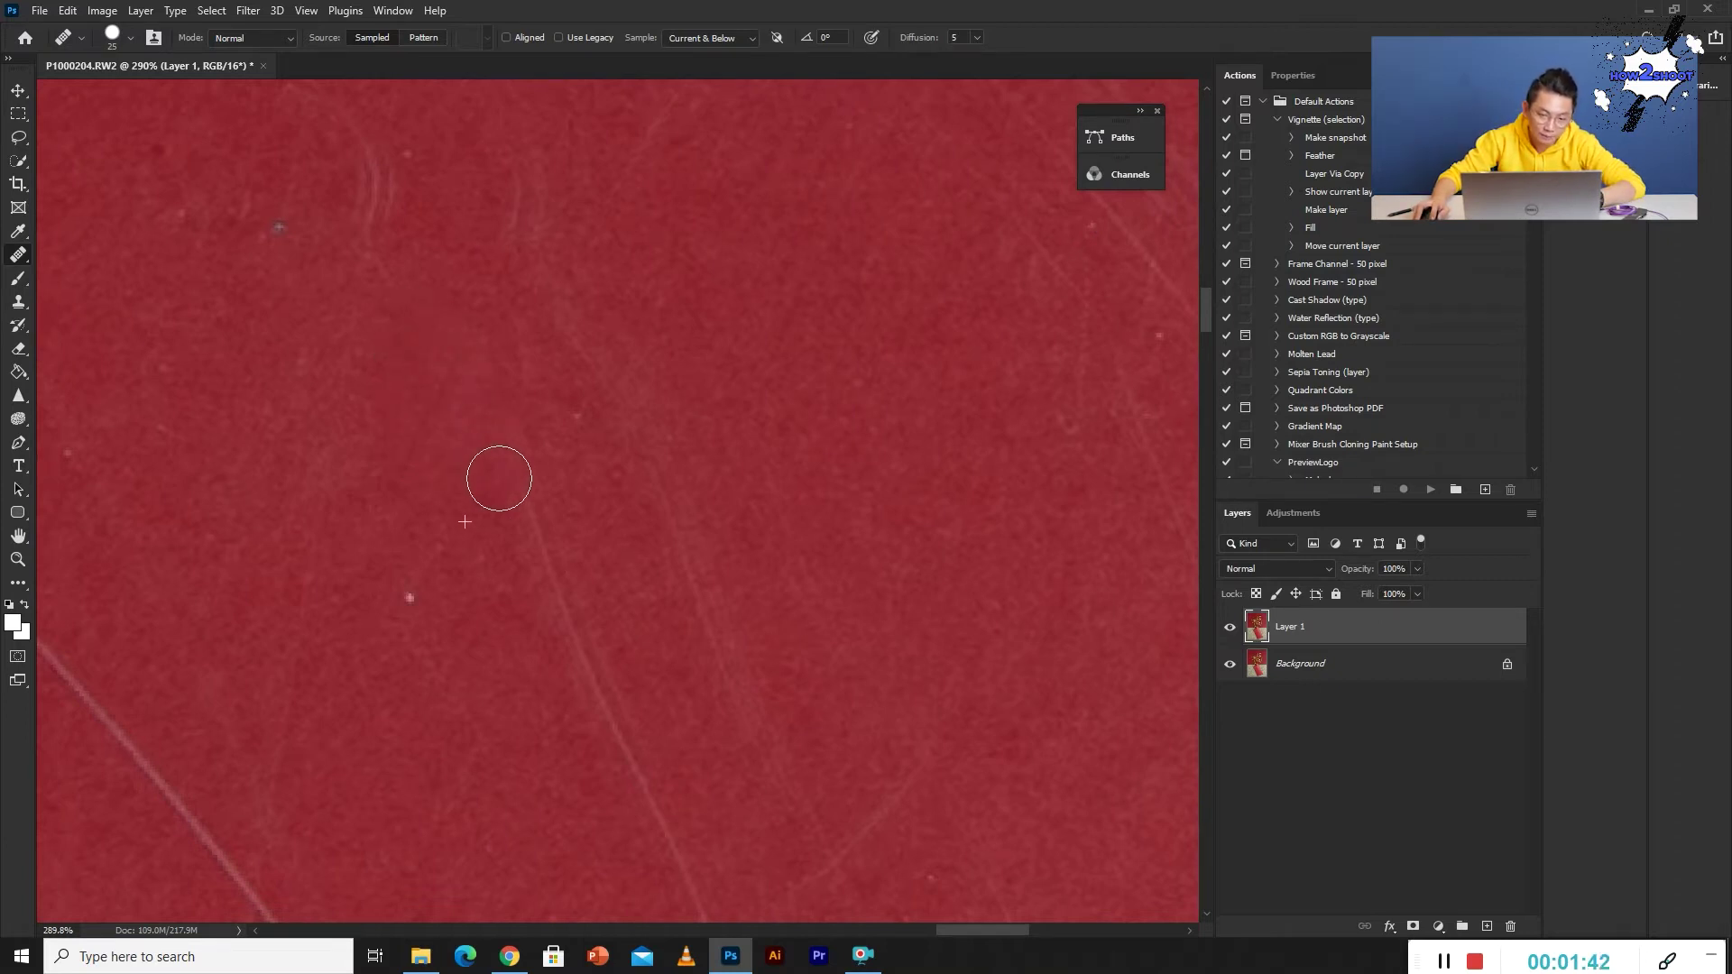
pyautogui.keyDown('alt'); pyautogui.click(443, 528); pyautogui.keyUp('alt')
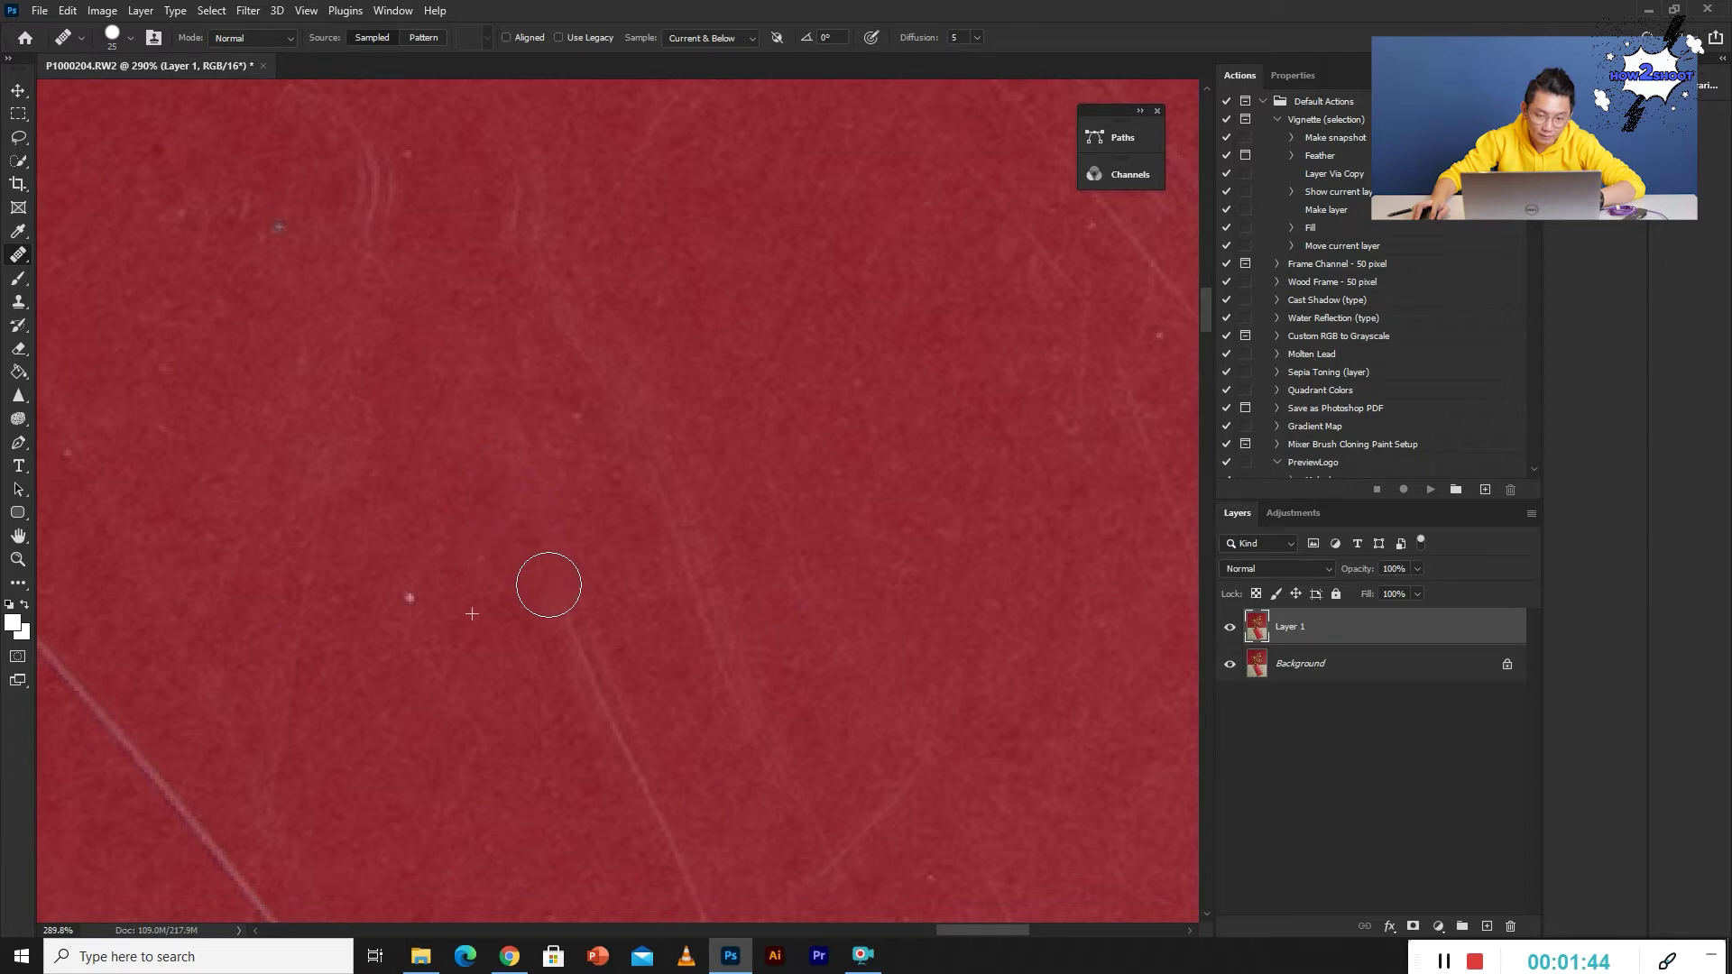
# Heal the lower part of the thin curved scratch using clean red paper sampled beside it.
pyautogui.scroll(-2, 559, 650)
pyautogui.keyDown('alt'); pyautogui.click(504, 561); pyautogui.keyUp('alt')
pyautogui.moveTo(568, 487); pyautogui.dragTo(654, 654)
pyautogui.moveTo(495, 647); pyautogui.dragTo(457, 533)
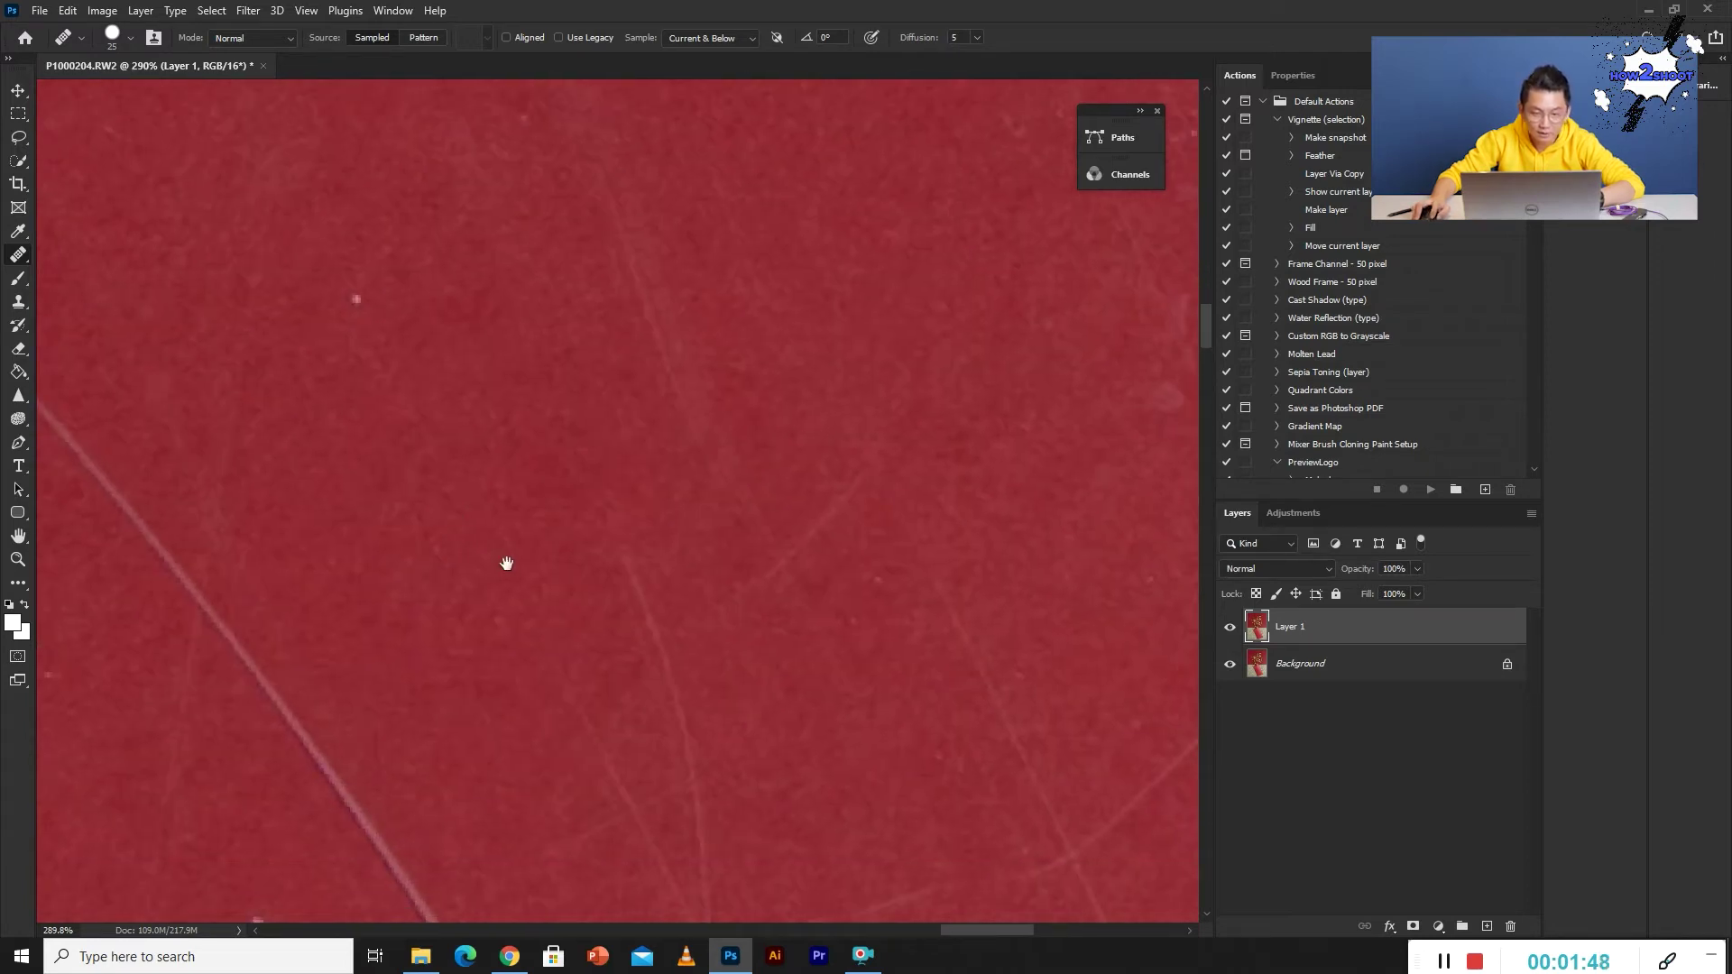
pyautogui.moveTo(639, 594); pyautogui.dragTo(620, 571)
pyautogui.moveTo(531, 488); pyautogui.dragTo(570, 592)
pyautogui.moveTo(827, 477); pyautogui.dragTo(856, 528)
# Toggle Layer 1's visibility to compare the healed scratch area with the unretouched photo.
pyautogui.click(1230, 627)
pyautogui.click(1231, 629)
pyautogui.click(1230, 629)
pyautogui.click(1231, 629)
pyautogui.click(1231, 629)
pyautogui.click(1230, 629)
# Patch the upper section of the long diagonal scratch with clean red paper using the Patch tool.
pyautogui.moveTo(640, 479); pyautogui.dragTo(734, 508)
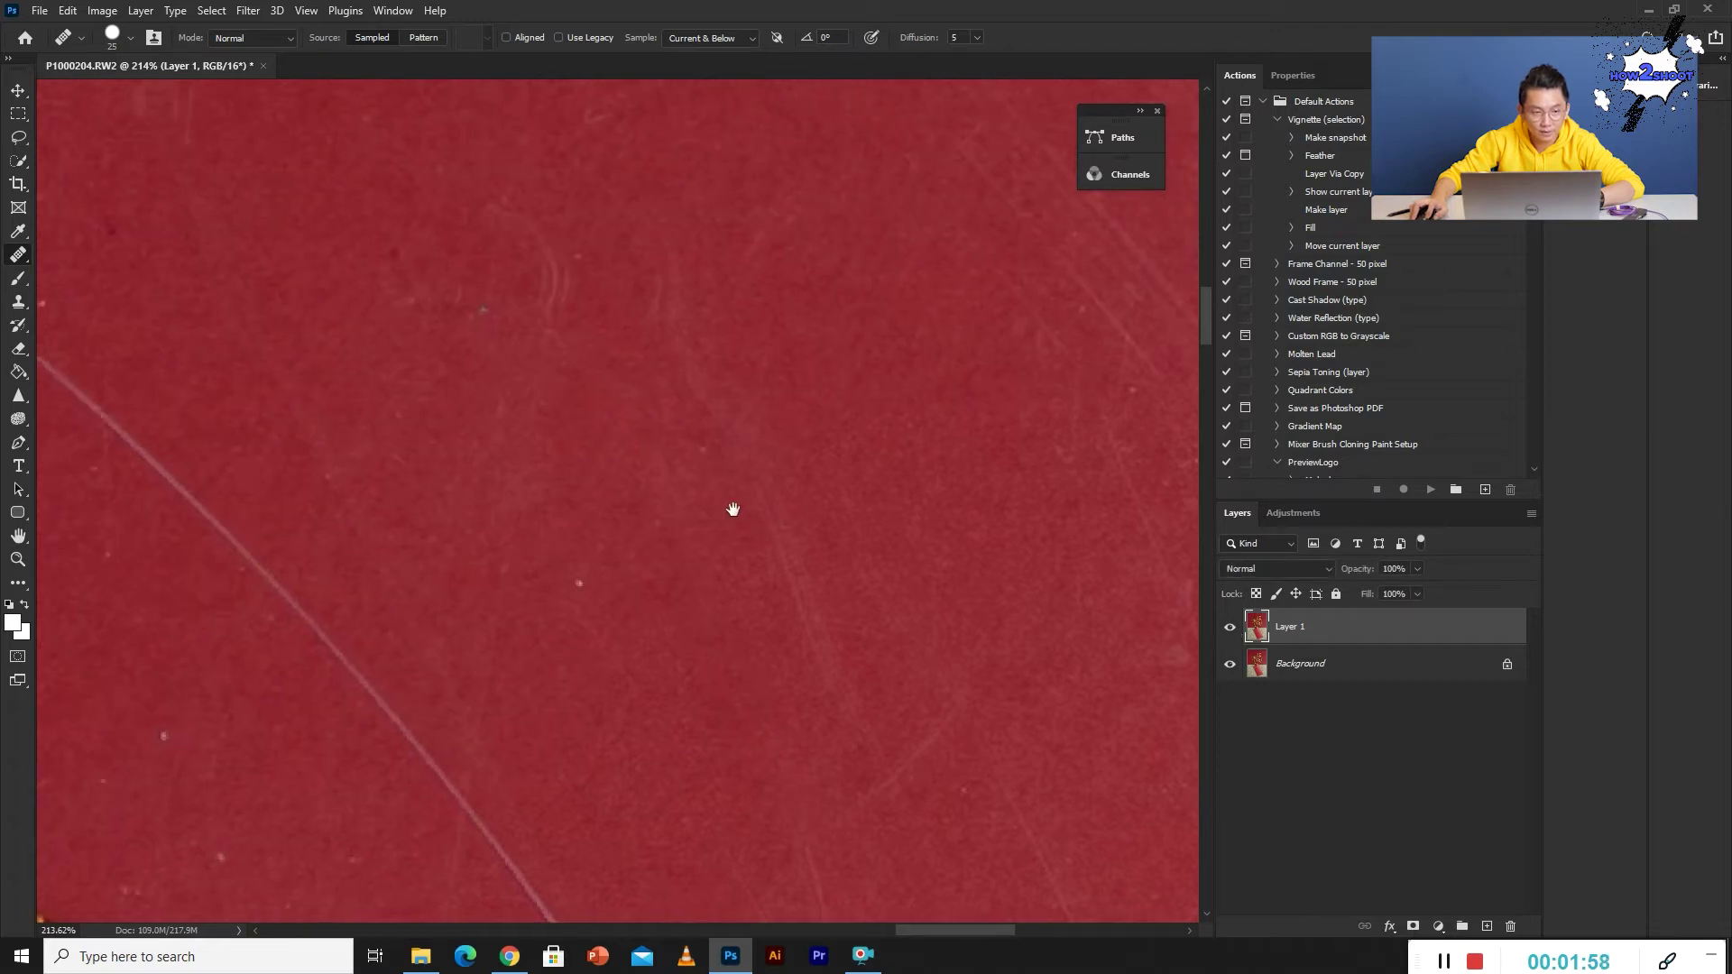
pyautogui.moveTo(94, 287); pyautogui.dragTo(136, 299)
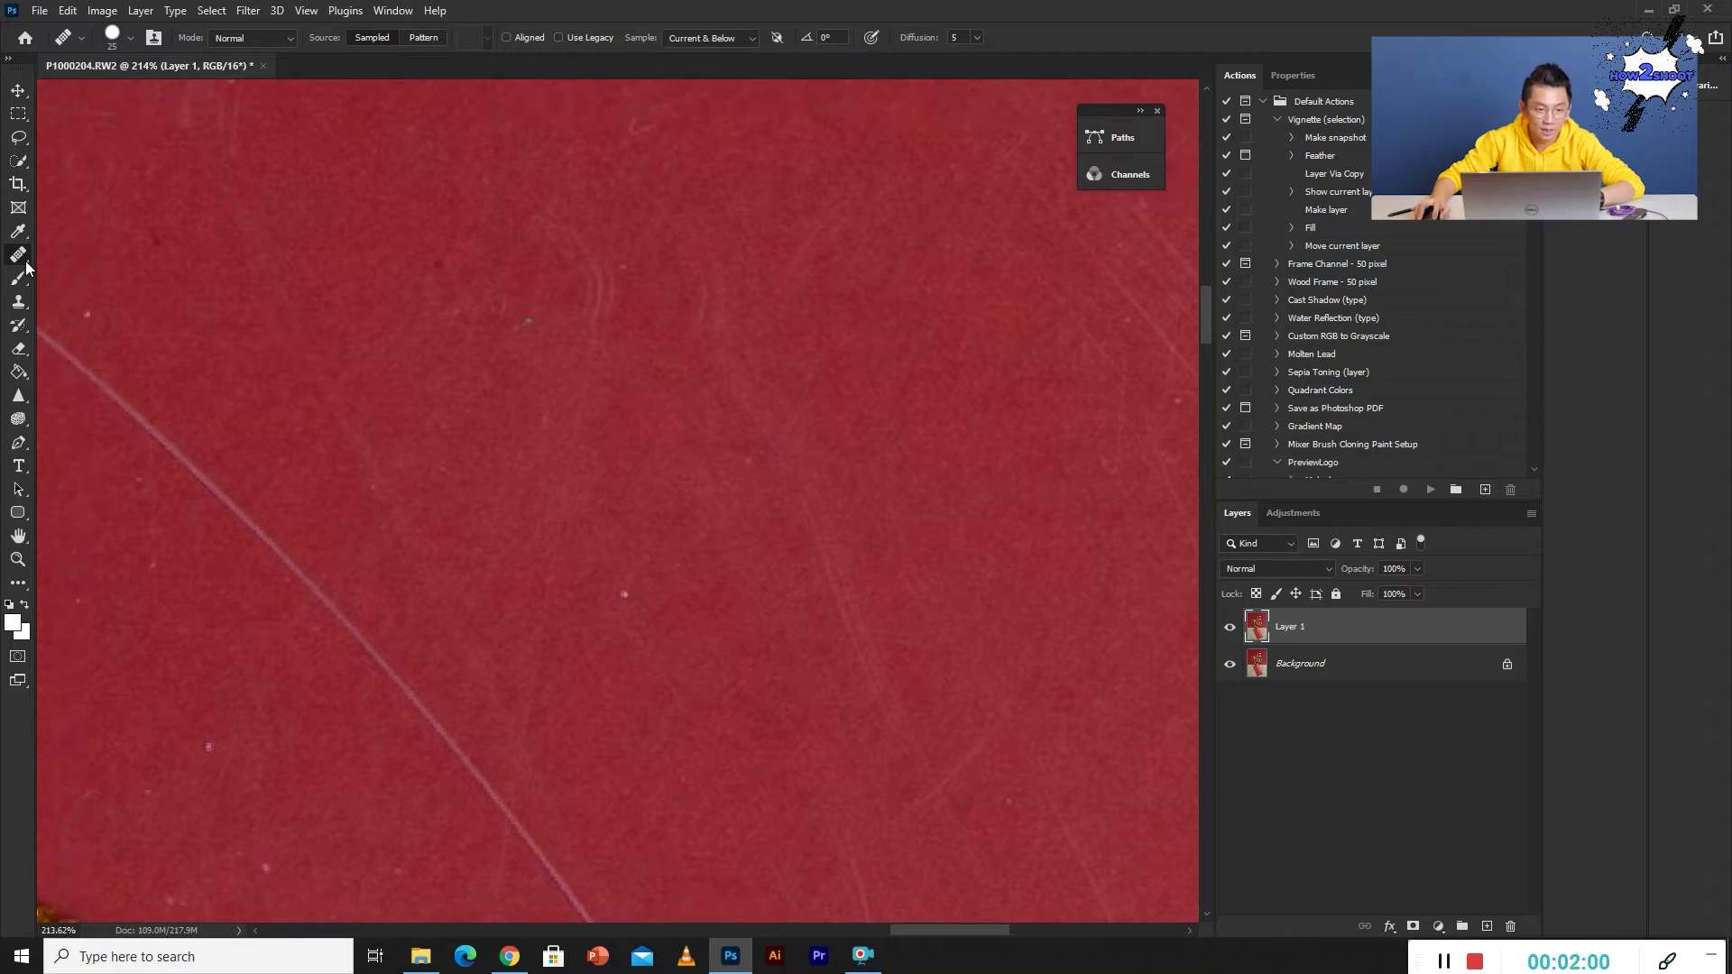
pyautogui.rightClick(27, 264)
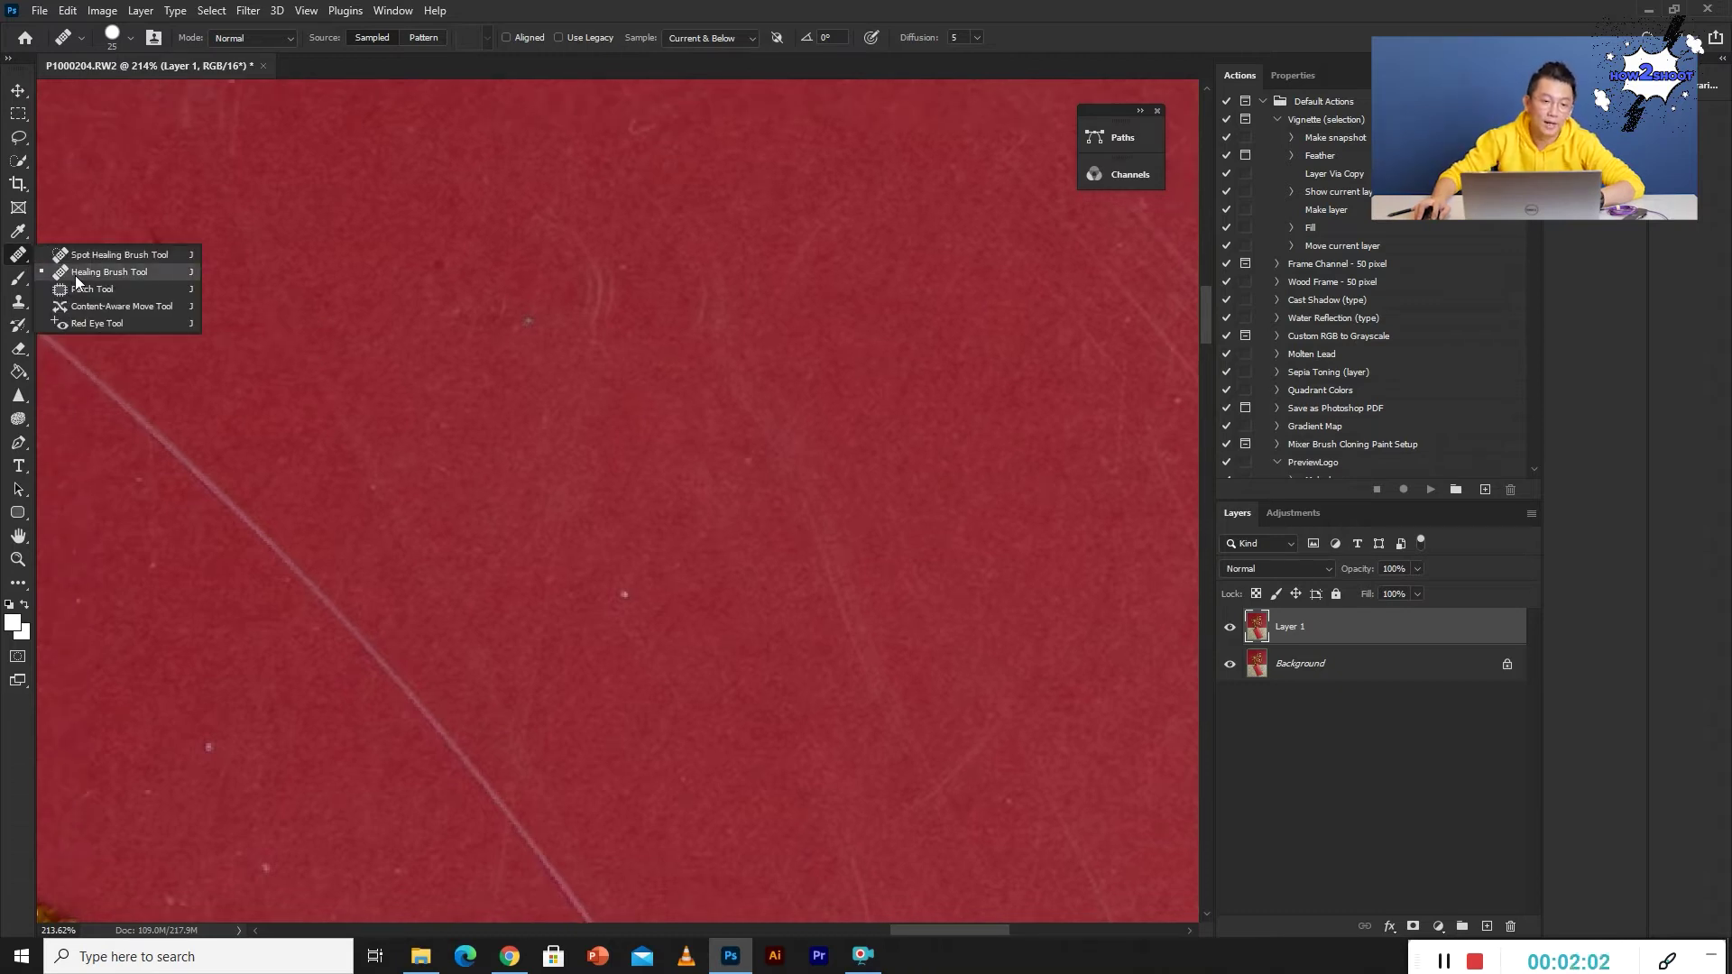
pyautogui.click(76, 272)
pyautogui.rightClick(19, 263)
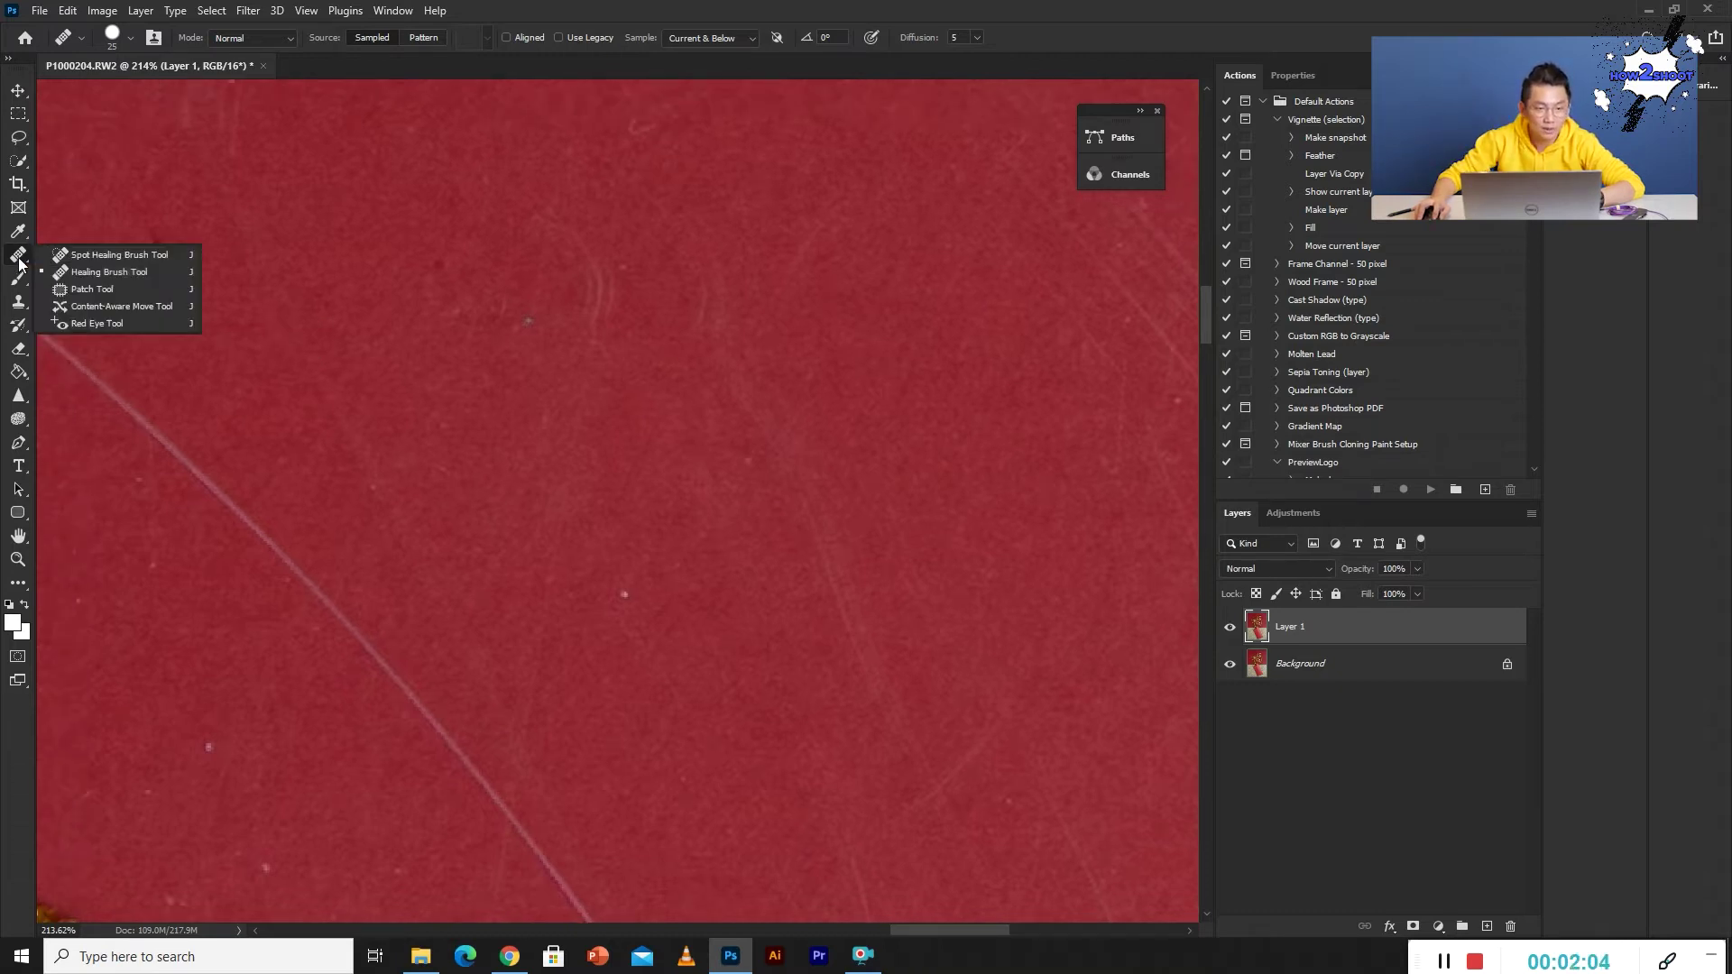
pyautogui.click(76, 290)
pyautogui.moveTo(334, 344)
pyautogui.mouseDown()
pyautogui.moveTo(653, 274)
pyautogui.moveTo(495, 348)
pyautogui.moveTo(502, 398)
pyautogui.moveTo(464, 487)
pyautogui.moveTo(502, 445)
pyautogui.moveTo(511, 466)
pyautogui.moveTo(403, 442)
pyautogui.moveTo(455, 474)
pyautogui.moveTo(424, 554)
pyautogui.mouseUp()
pyautogui.moveTo(390, 447)
pyautogui.mouseDown()
pyautogui.moveTo(307, 323)
pyautogui.moveTo(291, 326)
pyautogui.moveTo(318, 492)
pyautogui.mouseUp()
pyautogui.click(560, 545)
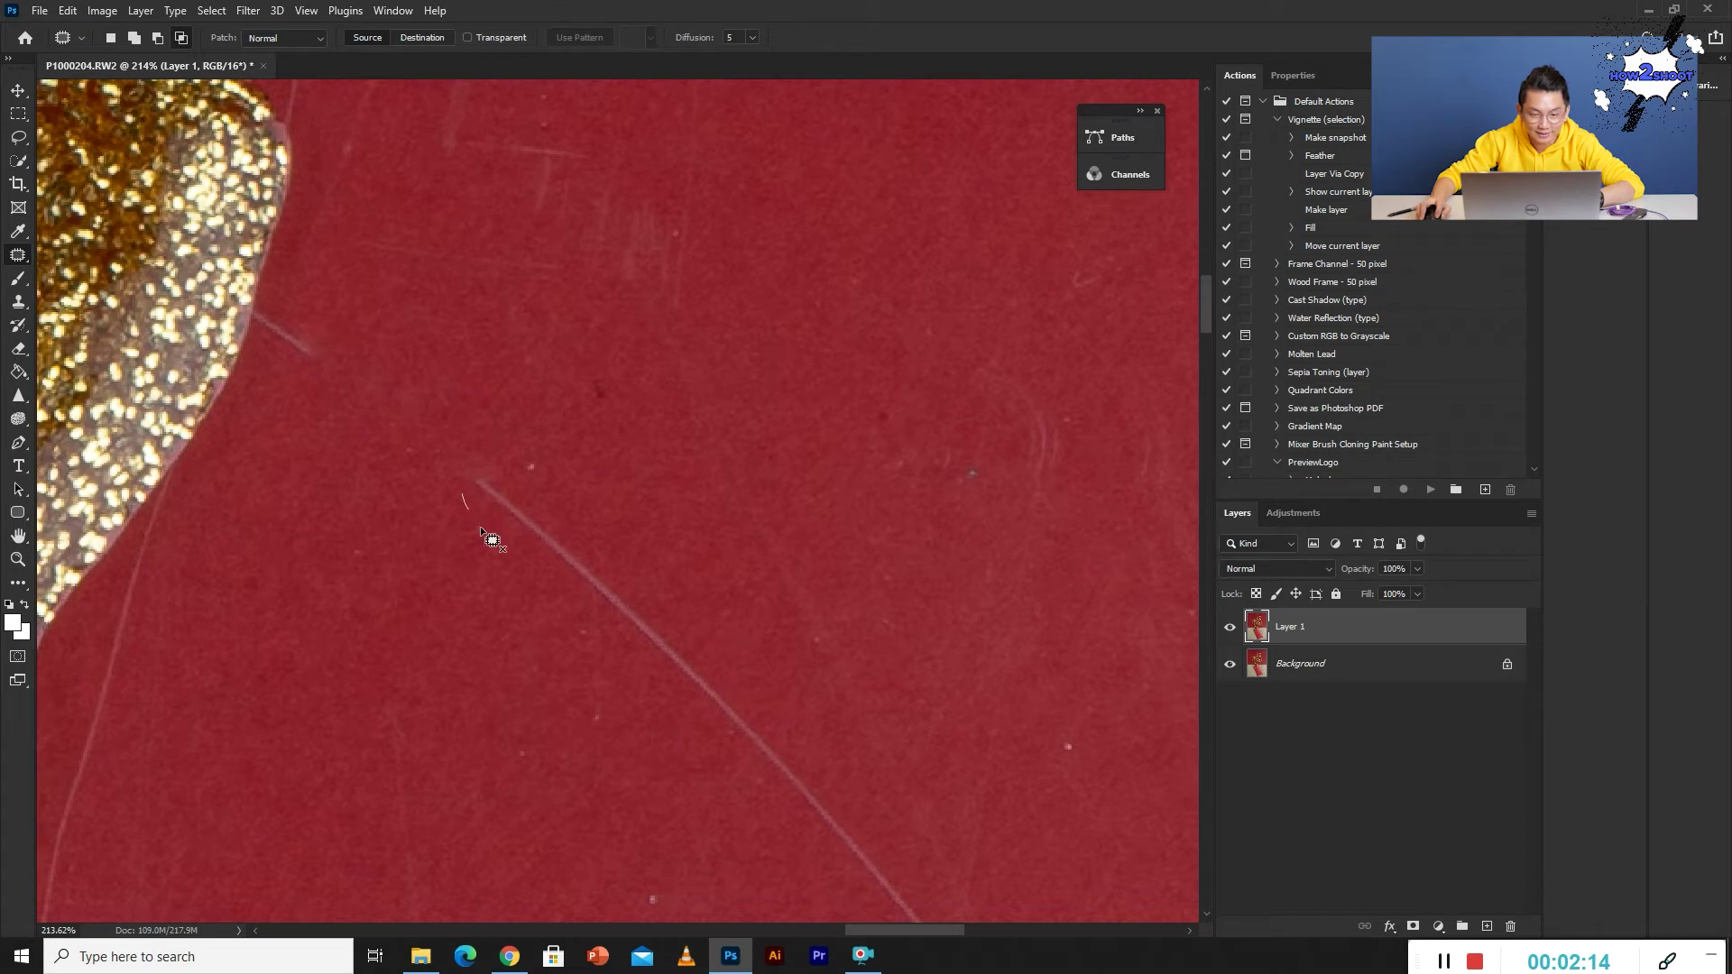
# Patch the next section of the long diagonal scratch with nearby clean red paper and clear the selection.
pyautogui.moveTo(497, 503); pyautogui.dragTo(458, 581)
pyautogui.moveTo(457, 578); pyautogui.dragTo(431, 530)
pyautogui.moveTo(633, 480); pyautogui.dragTo(491, 465)
pyautogui.moveTo(572, 524); pyautogui.dragTo(354, 569)
pyautogui.hotkey('ctrl', 'd')
# Patch two further sections down the long diagonal scratch with clean red paper, deselecting after each one.
pyautogui.moveTo(412, 630); pyautogui.dragTo(359, 481)
pyautogui.moveTo(599, 404); pyautogui.dragTo(535, 417)
pyautogui.moveTo(575, 455); pyautogui.dragTo(397, 456)
pyautogui.hotkey('ctrl', 'd')
pyautogui.moveTo(514, 517); pyautogui.dragTo(432, 449)
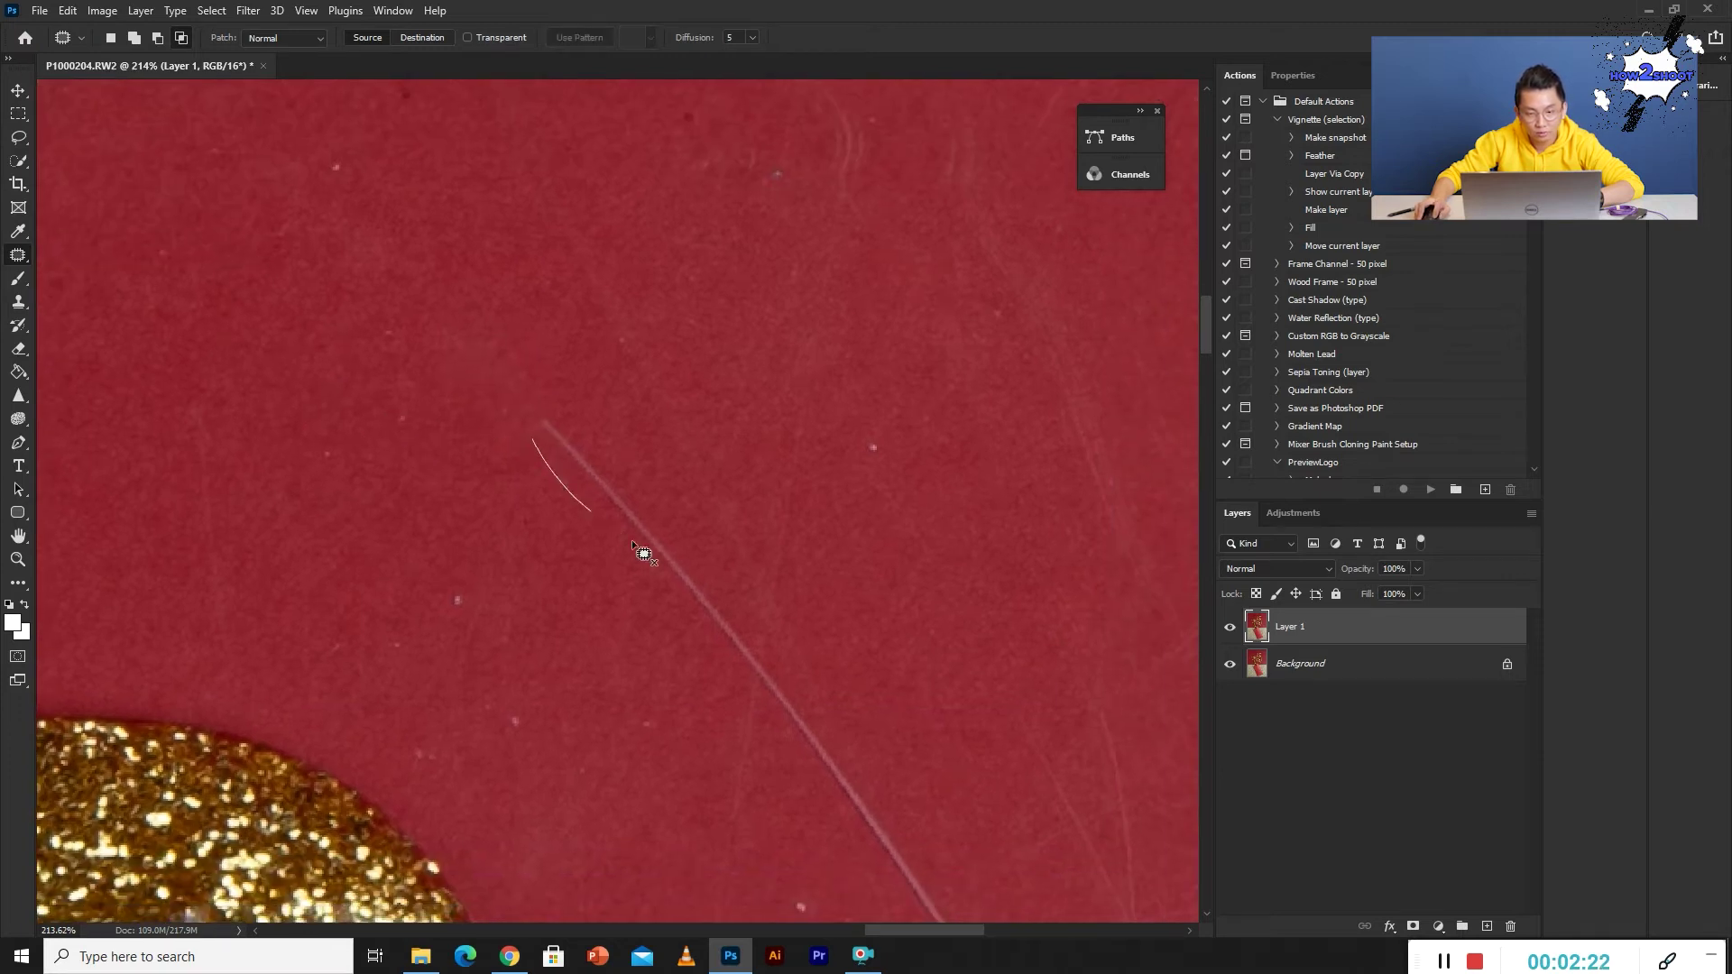
pyautogui.moveTo(547, 377); pyautogui.dragTo(549, 380)
pyautogui.moveTo(608, 473); pyautogui.dragTo(468, 503)
pyautogui.hotkey('ctrl', 'd')
# Clone clean red paper over the next section of the long diagonal scratch with the Clone Stamp at size 50.
pyautogui.moveTo(413, 352); pyautogui.dragTo(519, 357)
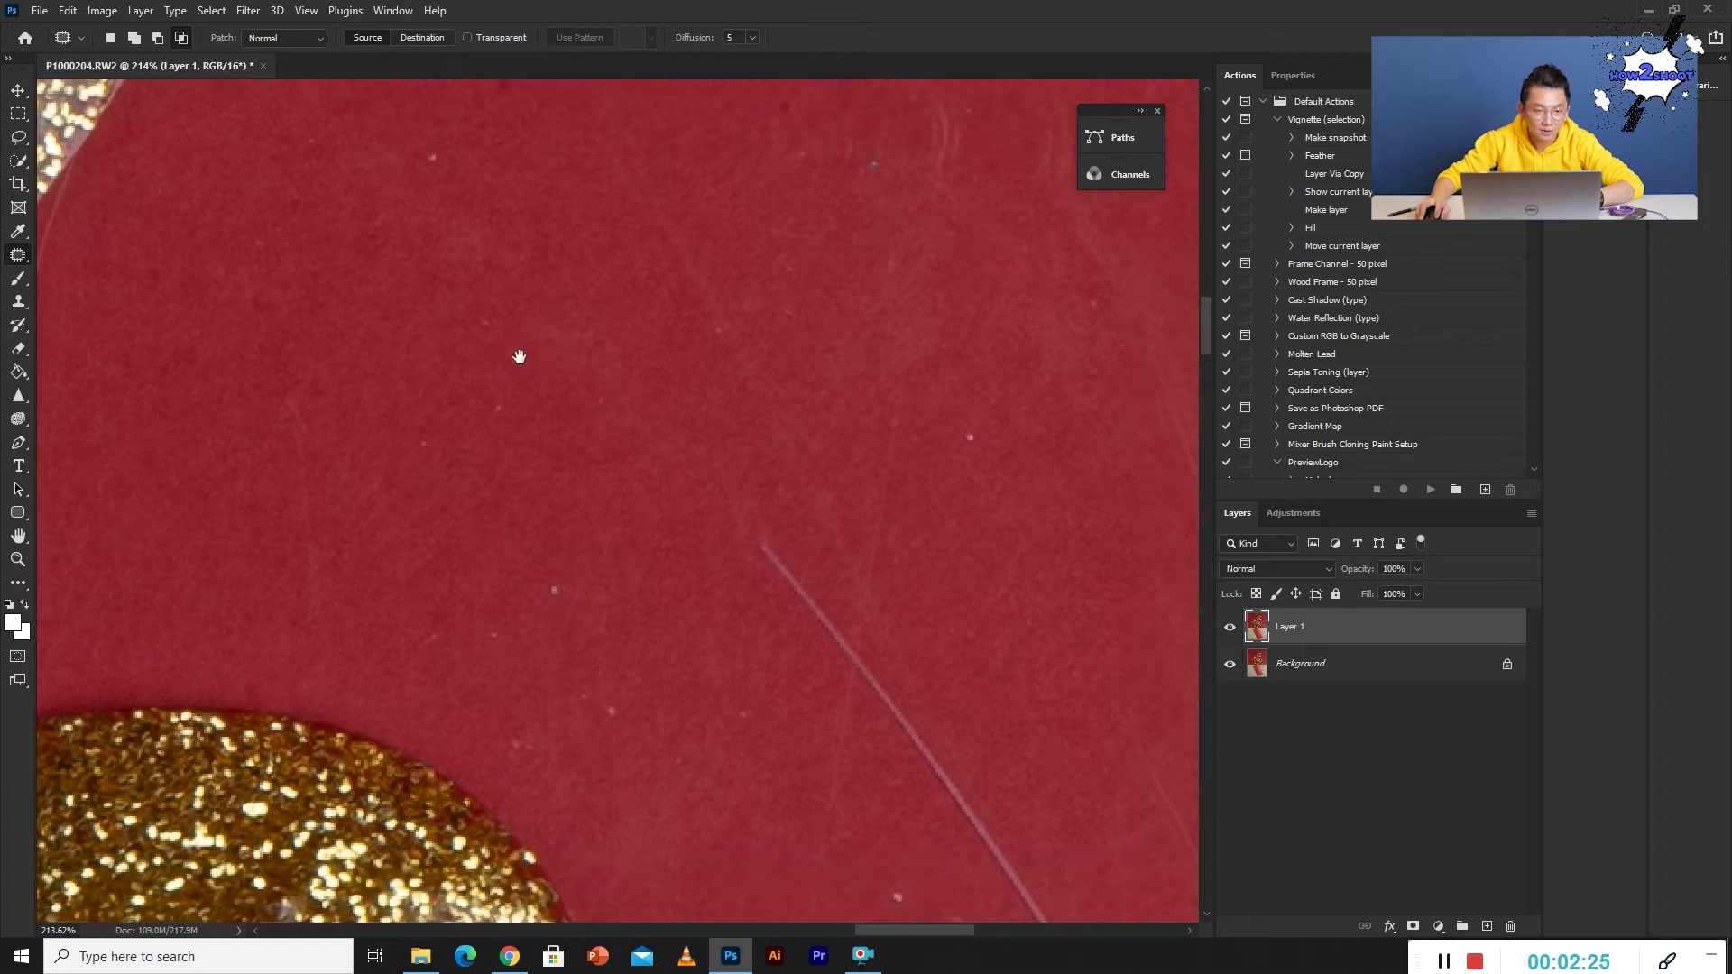
pyautogui.click(20, 305)
pyautogui.click(84, 306)
pyautogui.moveTo(427, 498); pyautogui.dragTo(302, 393)
pyautogui.press('[')
pyautogui.press('[')
pyautogui.press('[')
pyautogui.press('[')
pyautogui.press('[')
pyautogui.press('[')
pyautogui.press('[')
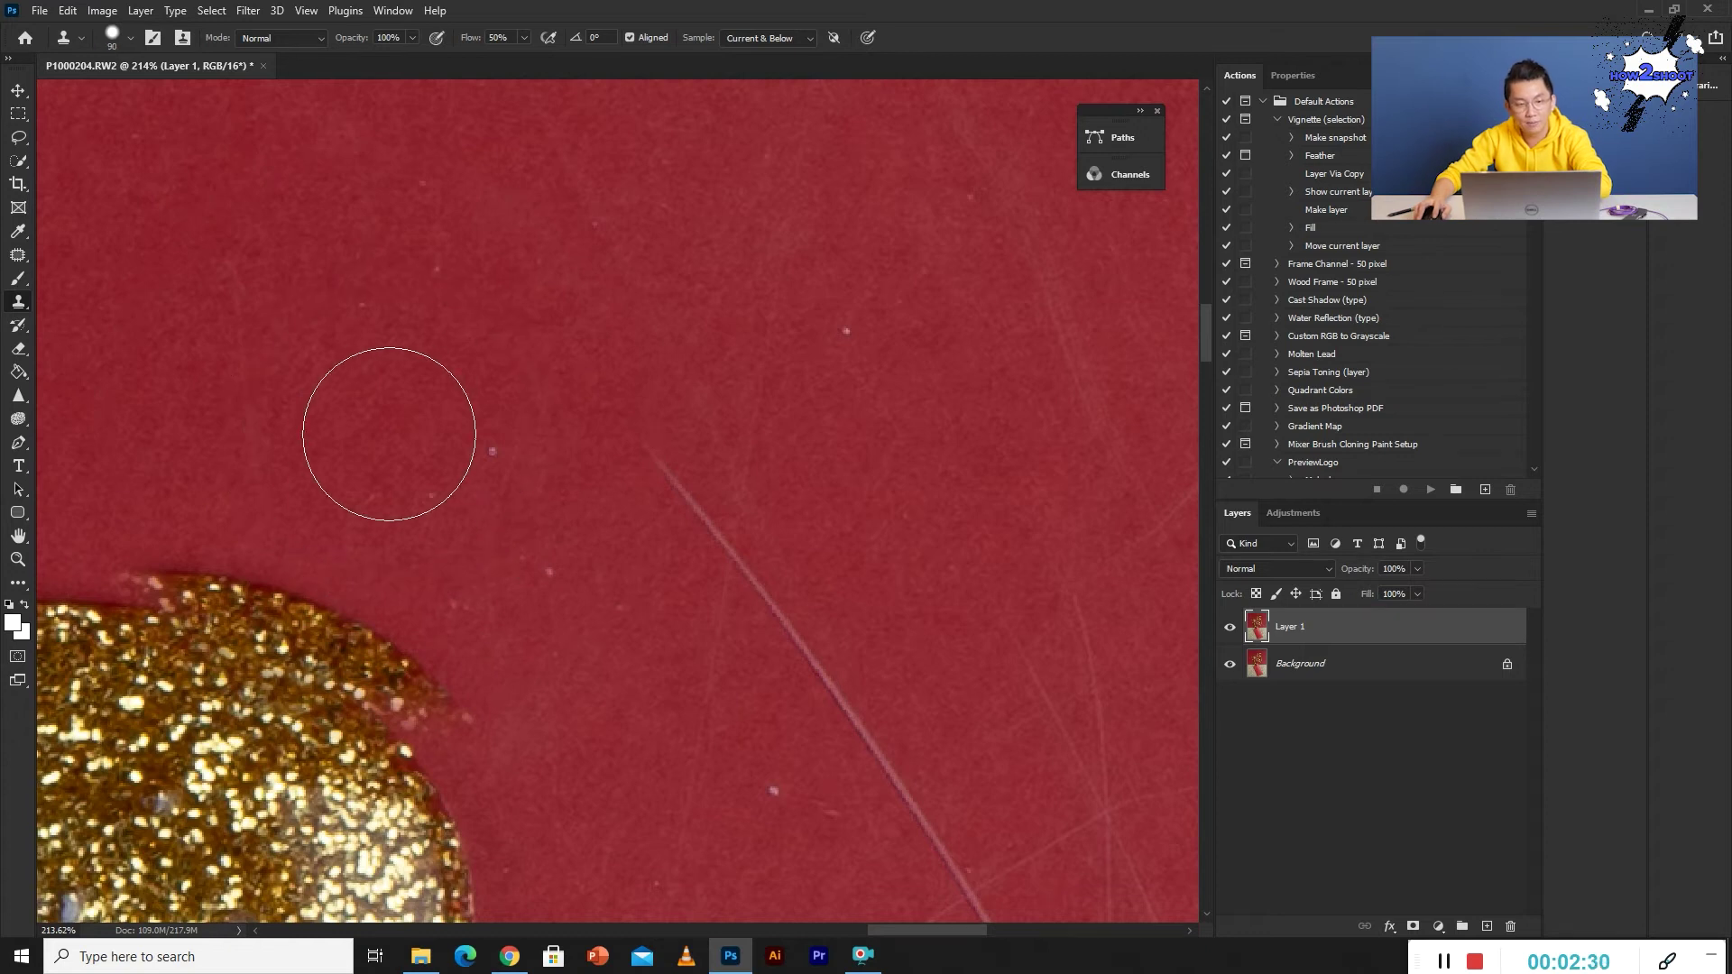
pyautogui.press('[')
pyautogui.press('[')
pyautogui.press('[')
pyautogui.press('[')
pyautogui.moveTo(554, 507)
pyautogui.mouseDown()
pyautogui.moveTo(506, 530)
pyautogui.moveTo(460, 515)
pyautogui.mouseUp()
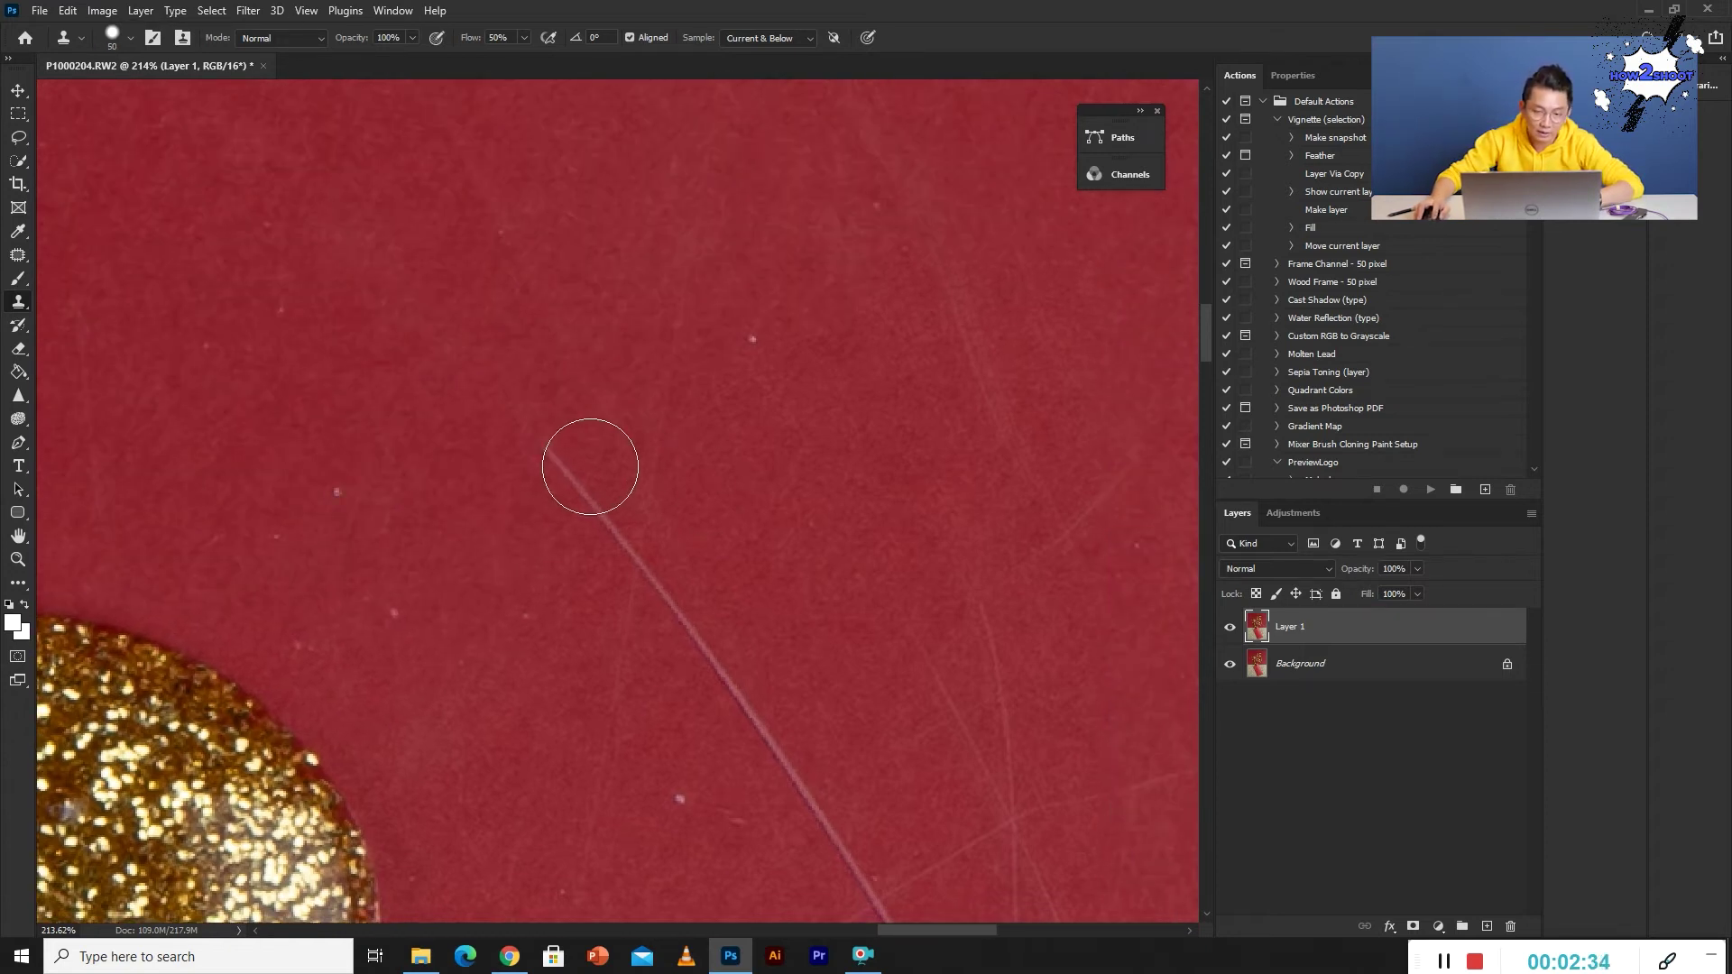
pyautogui.moveTo(549, 460); pyautogui.dragTo(723, 665)
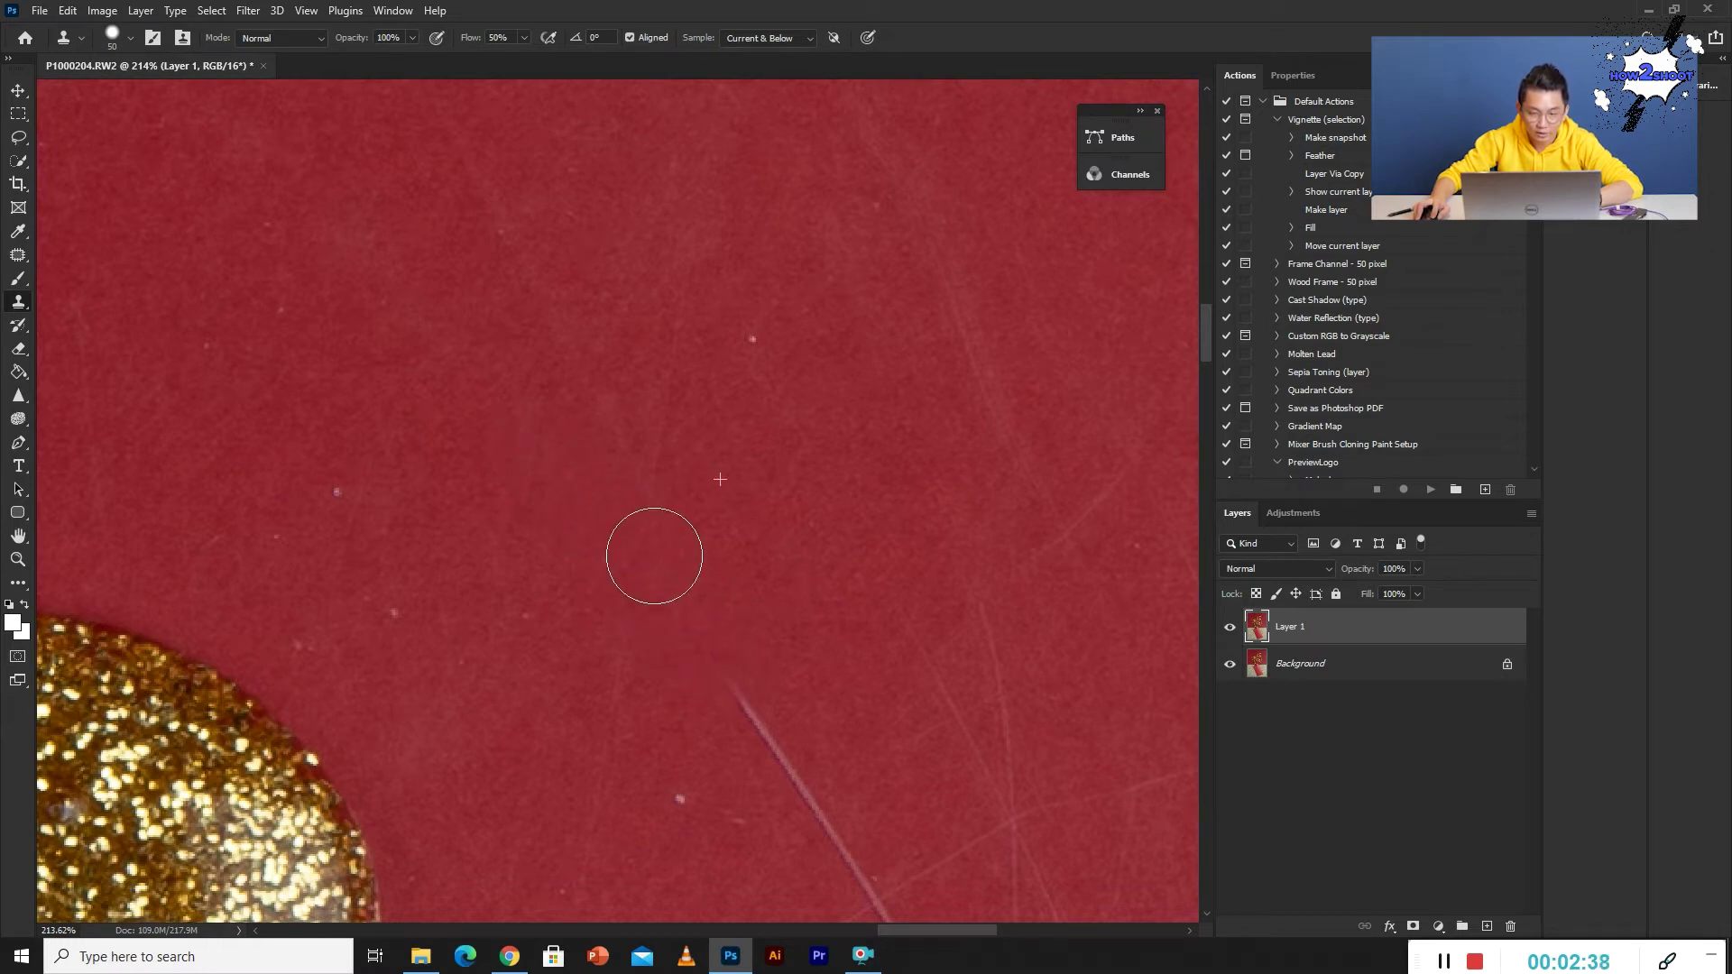
# Clone clean red paper over the next section of the long diagonal scratch, reducing the Clone Stamp size to 20.
pyautogui.moveTo(654, 556); pyautogui.dragTo(484, 333)
pyautogui.keyDown('alt'); pyautogui.click(609, 388); pyautogui.keyUp('alt')
pyautogui.moveTo(549, 433); pyautogui.dragTo(607, 522)
pyautogui.press('[')
pyautogui.press('[')
pyautogui.press('[')
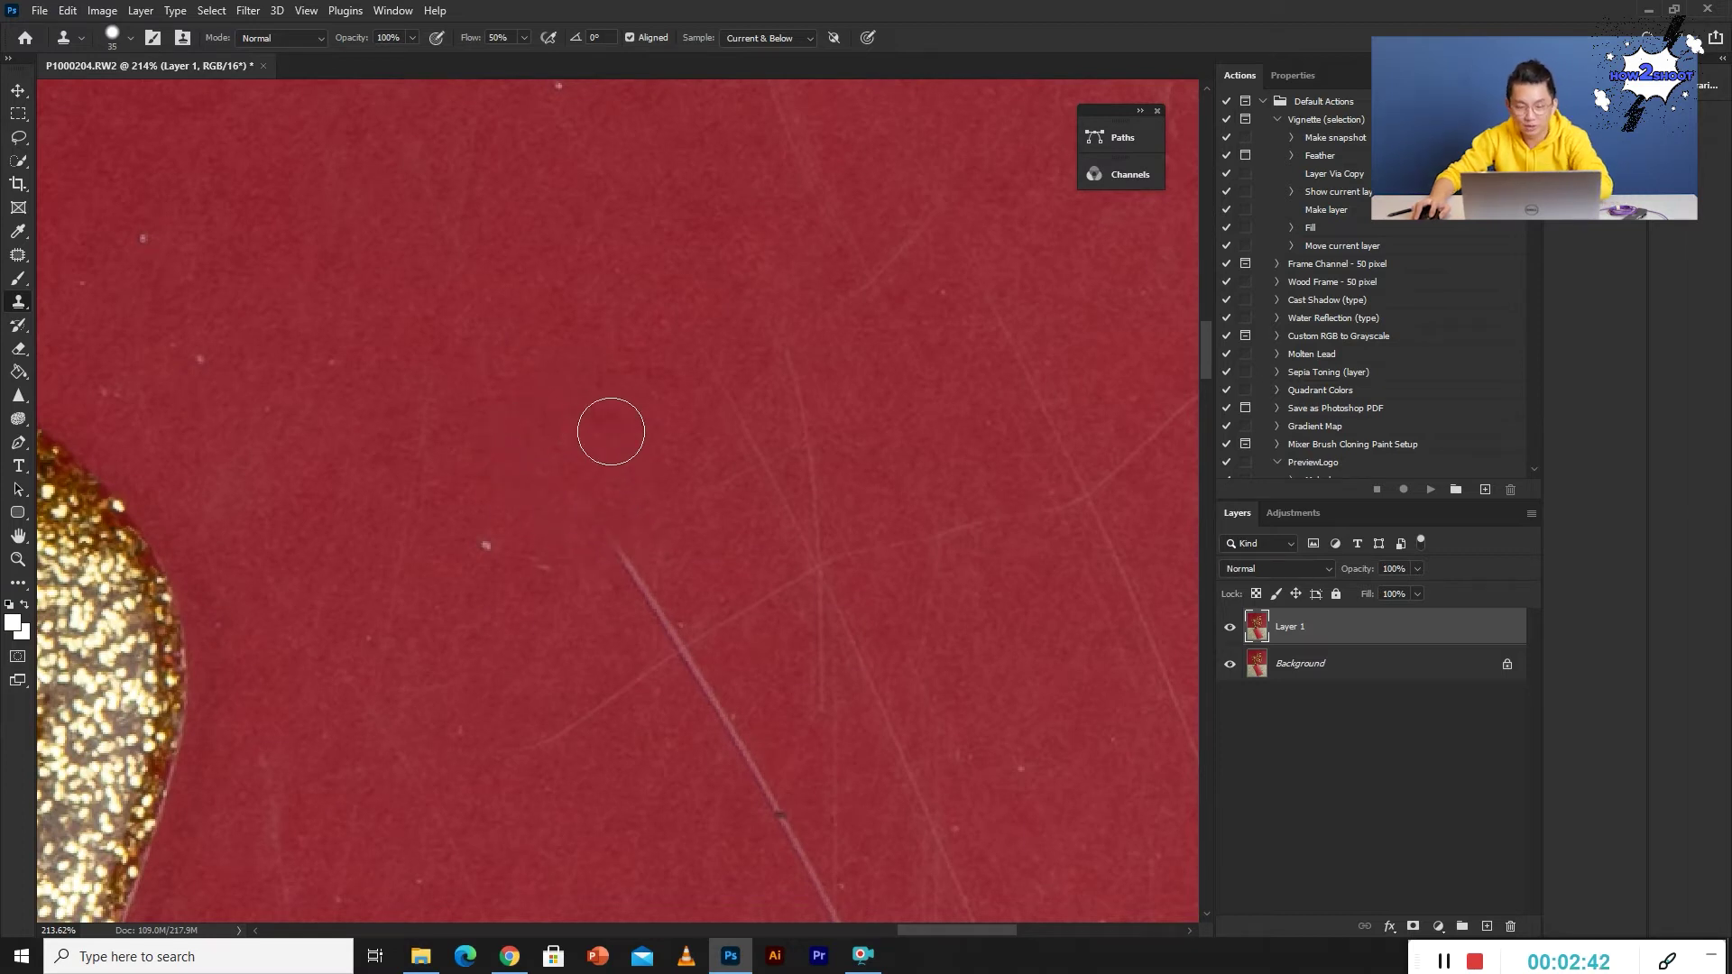
pyautogui.moveTo(576, 445); pyautogui.dragTo(510, 346)
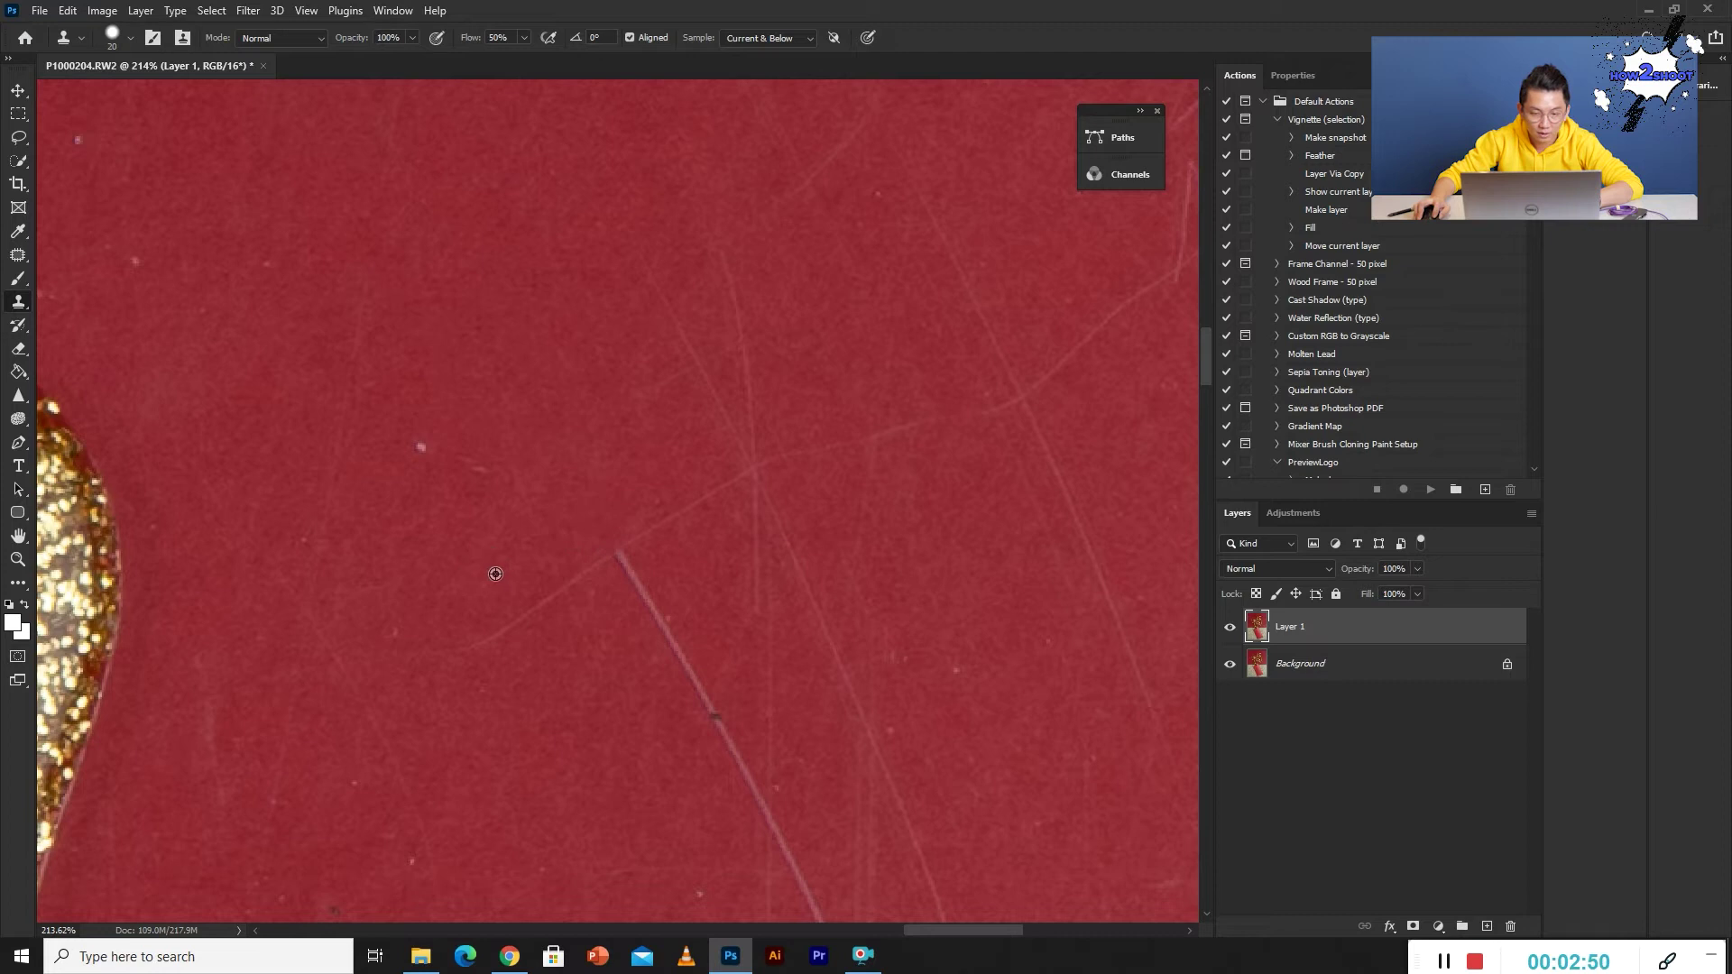
pyautogui.moveTo(608, 549); pyautogui.dragTo(583, 582)
pyautogui.moveTo(456, 273); pyautogui.dragTo(546, 387)
# Hide and show Layer 1 repeatedly to compare the retouched paper with the original.
pyautogui.click(1232, 630)
pyautogui.click(1231, 629)
pyautogui.click(1231, 630)
pyautogui.click(1232, 630)
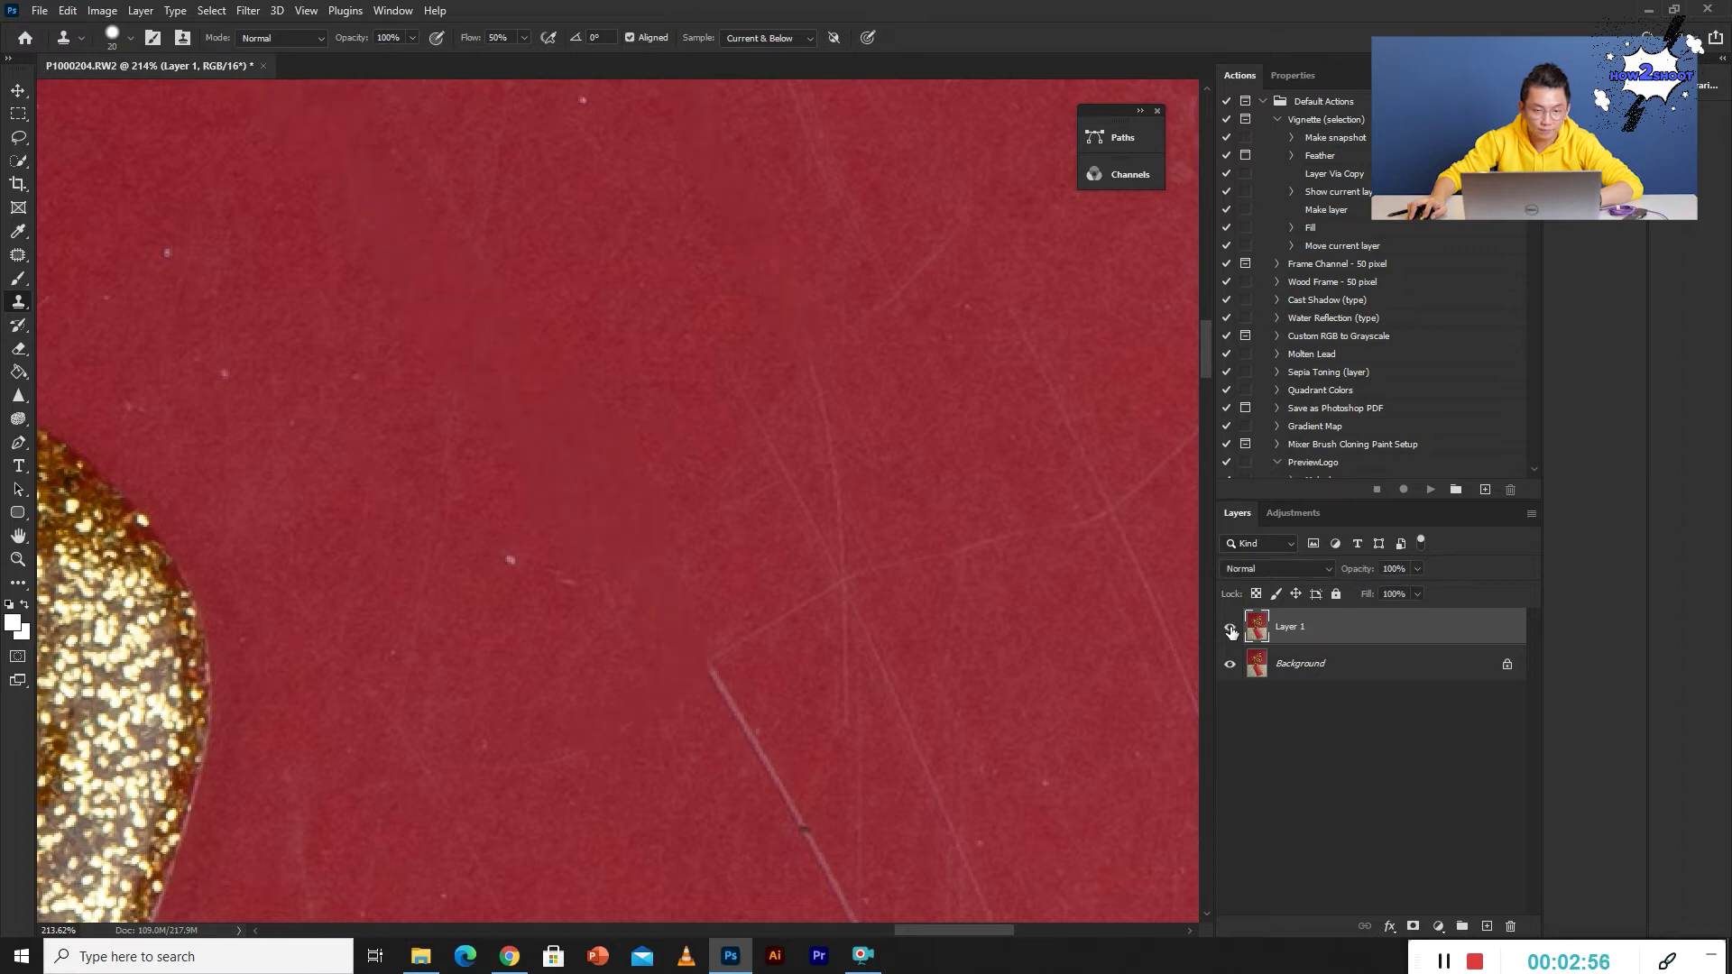
pyautogui.click(1232, 630)
pyautogui.click(1229, 631)
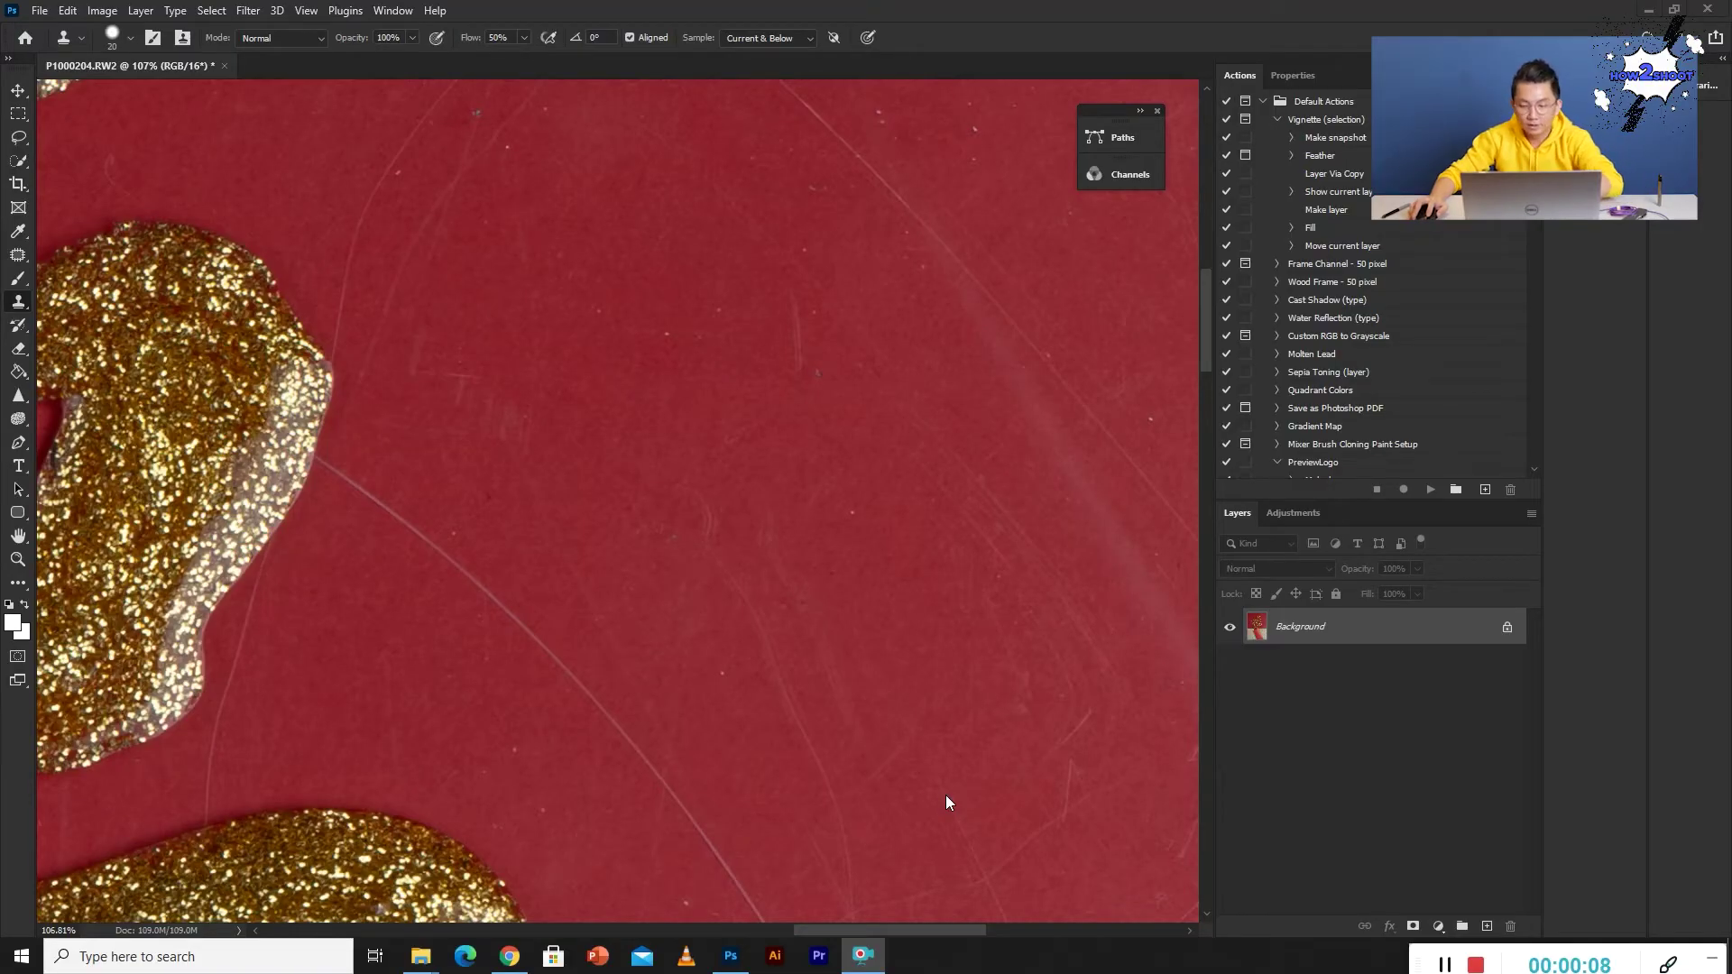
# Duplicate the background layer, open the Dust & Scratches filter on the copy, and compare the image with and without the preview.
pyautogui.hotkey('ctrl', 'j')
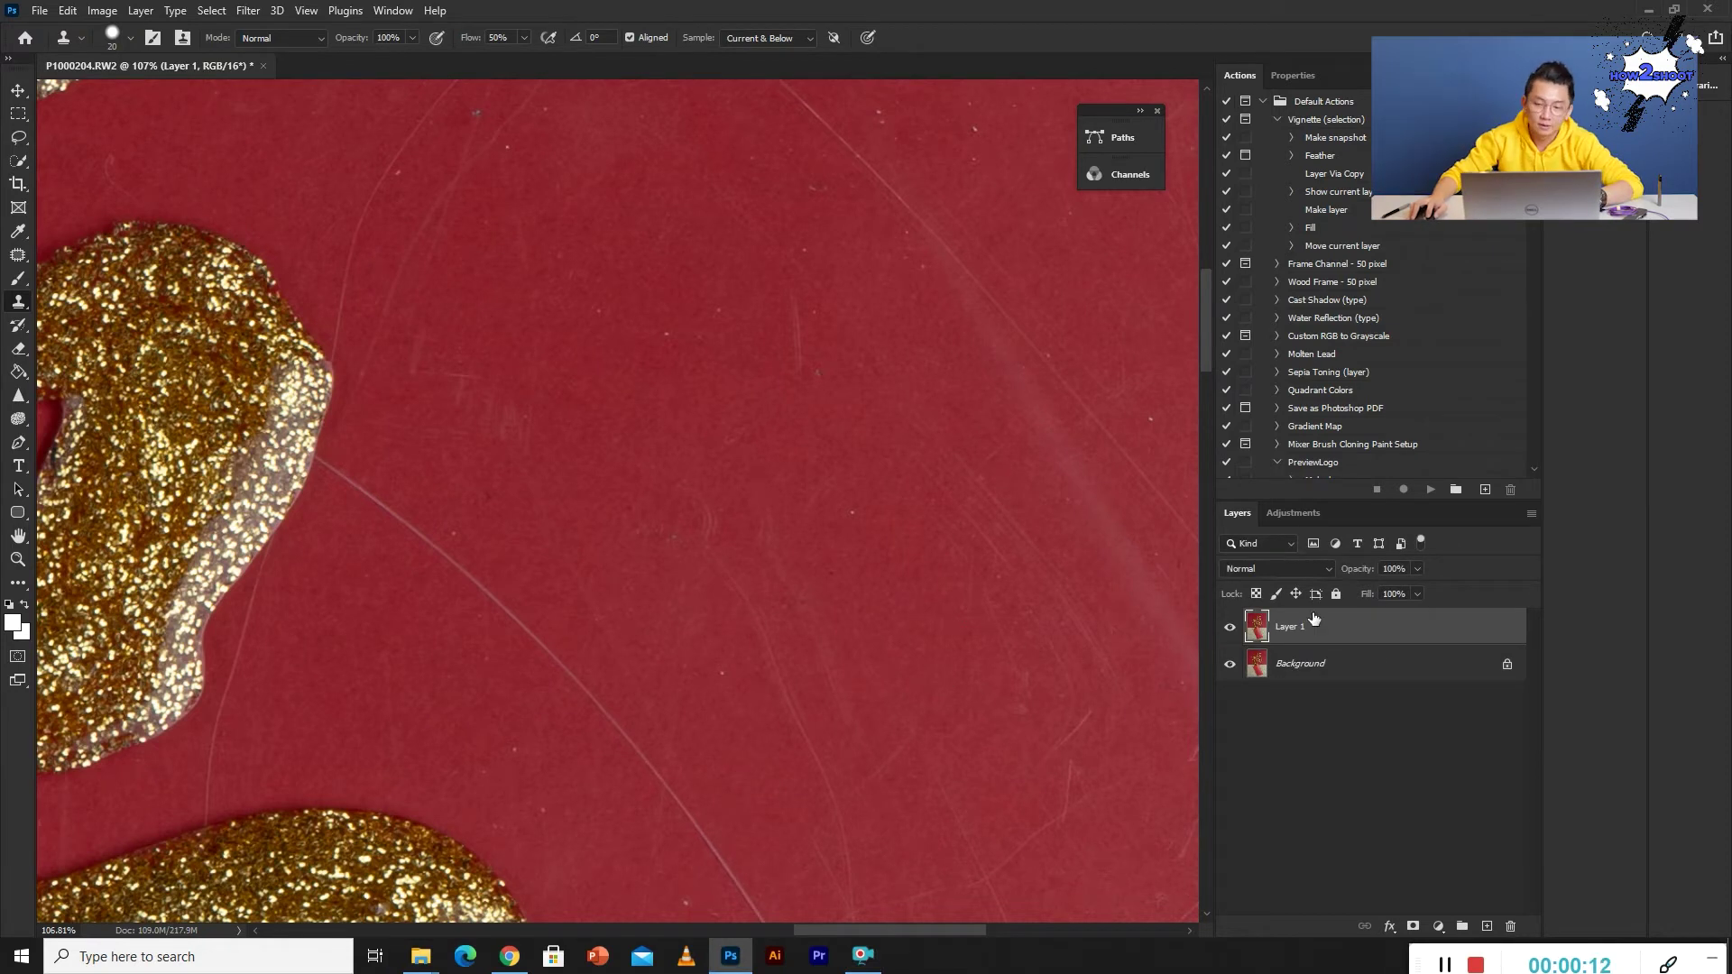
pyautogui.click(247, 12)
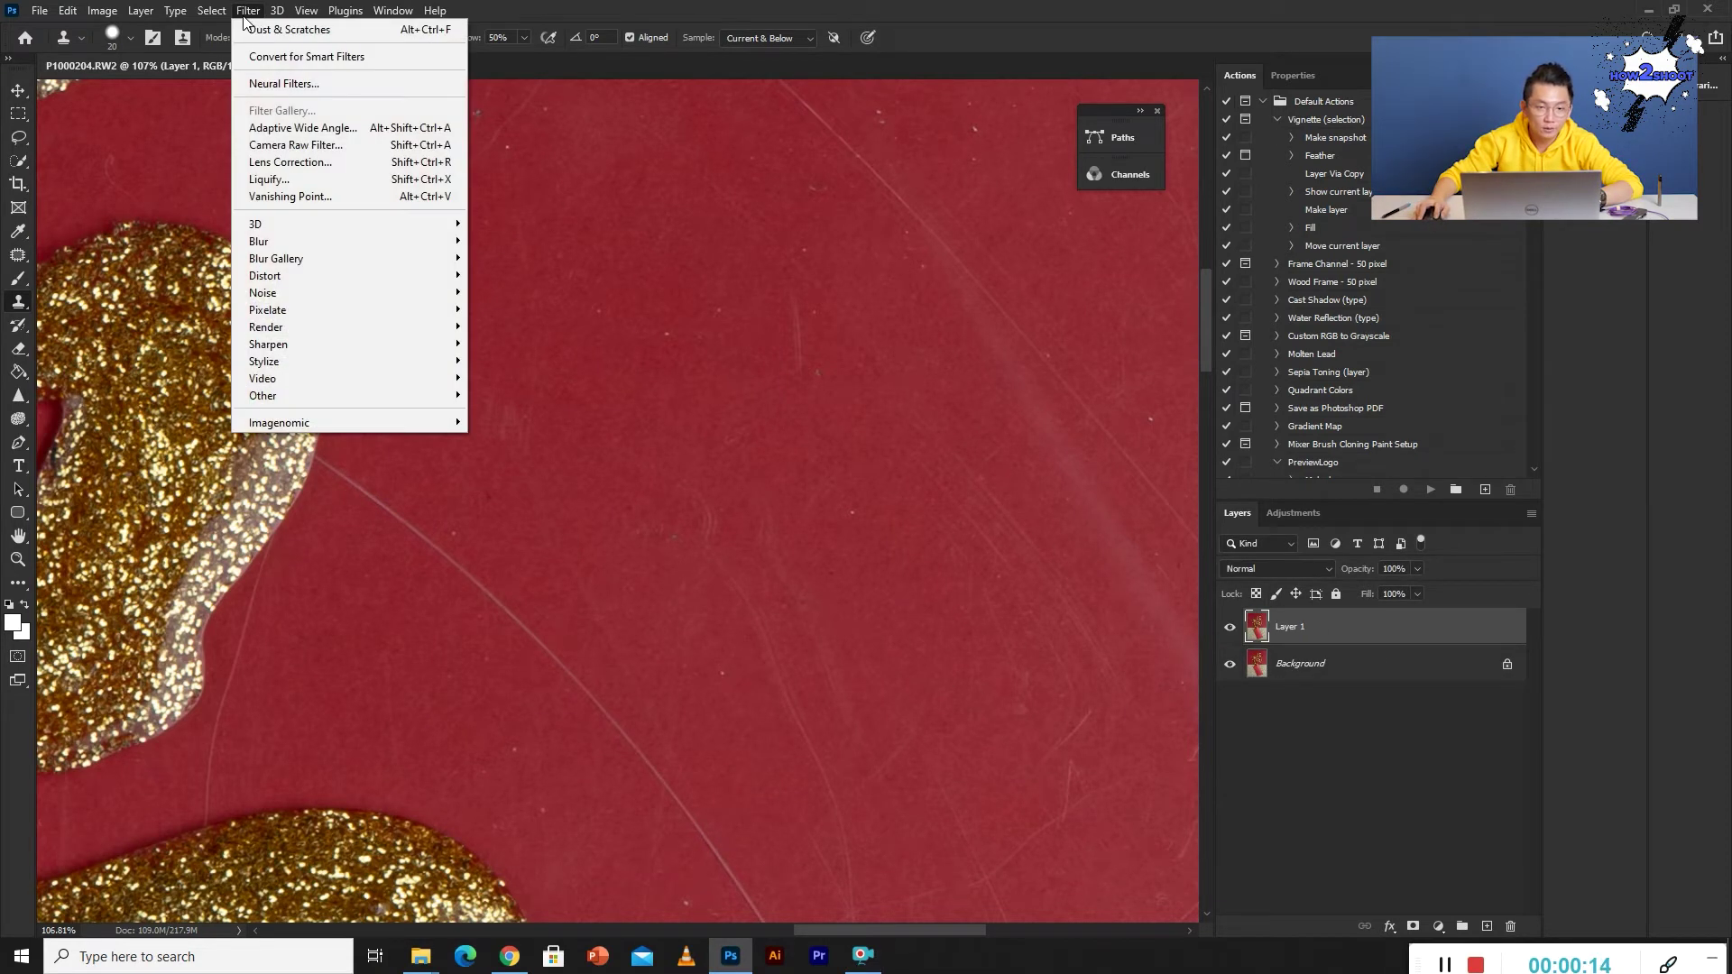
pyautogui.moveTo(329, 292)
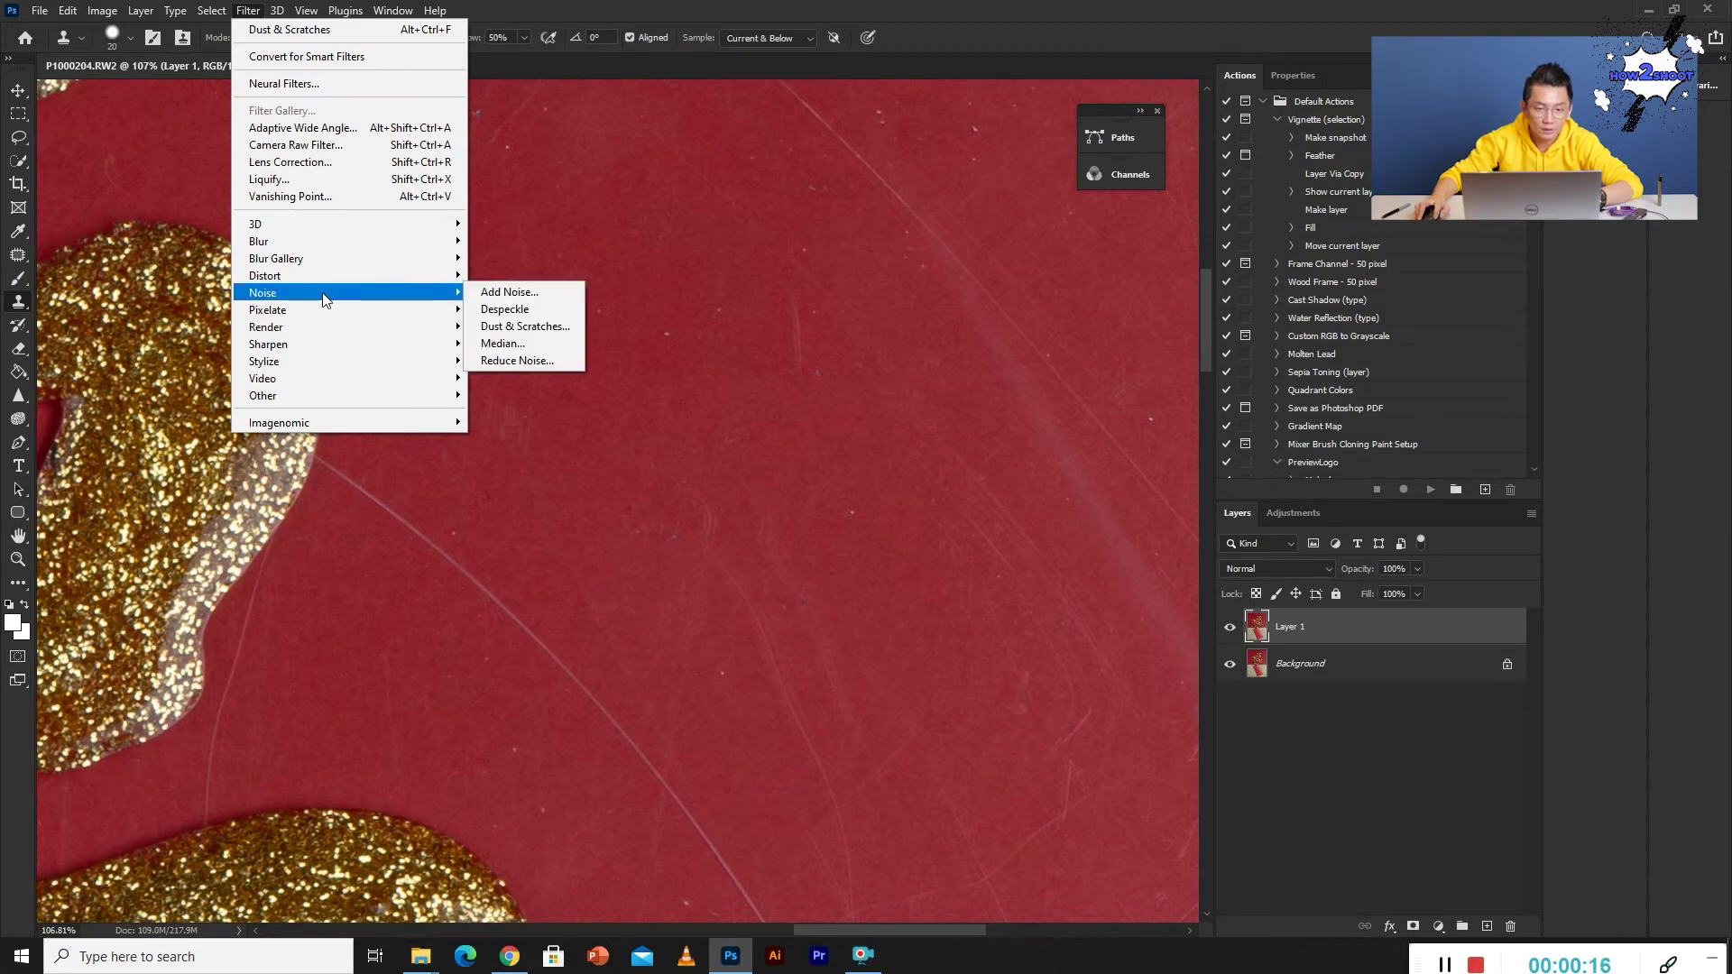
pyautogui.click(511, 326)
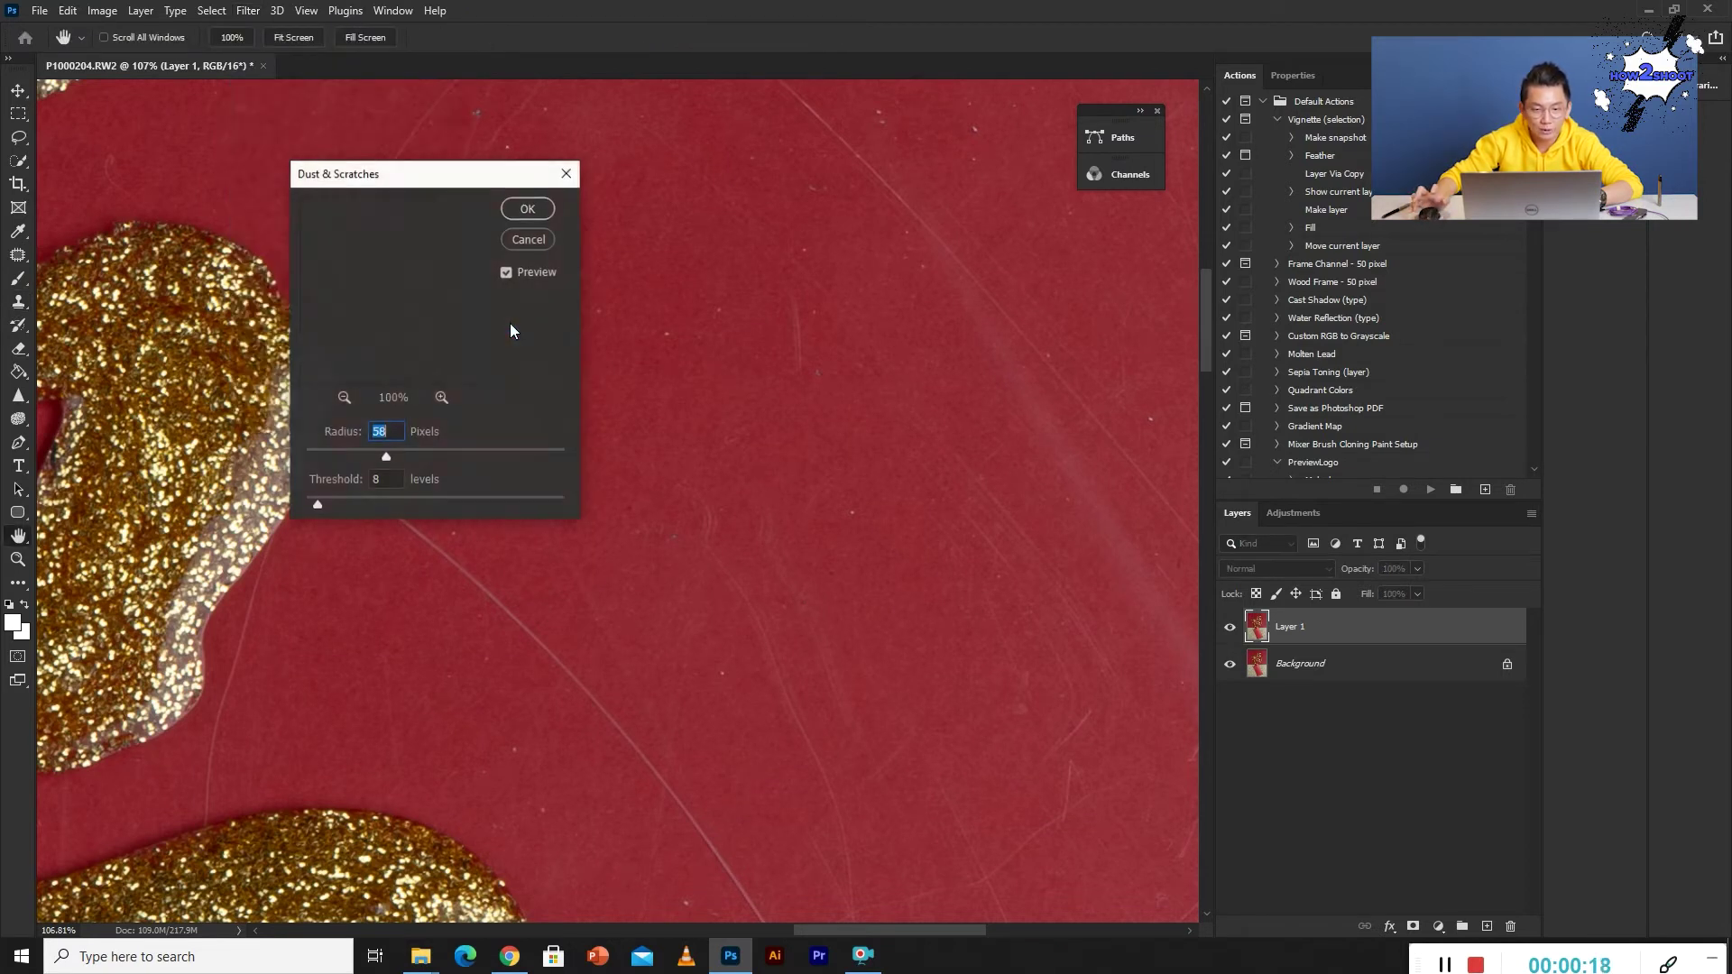
pyautogui.moveTo(420, 180); pyautogui.dragTo(669, 249)
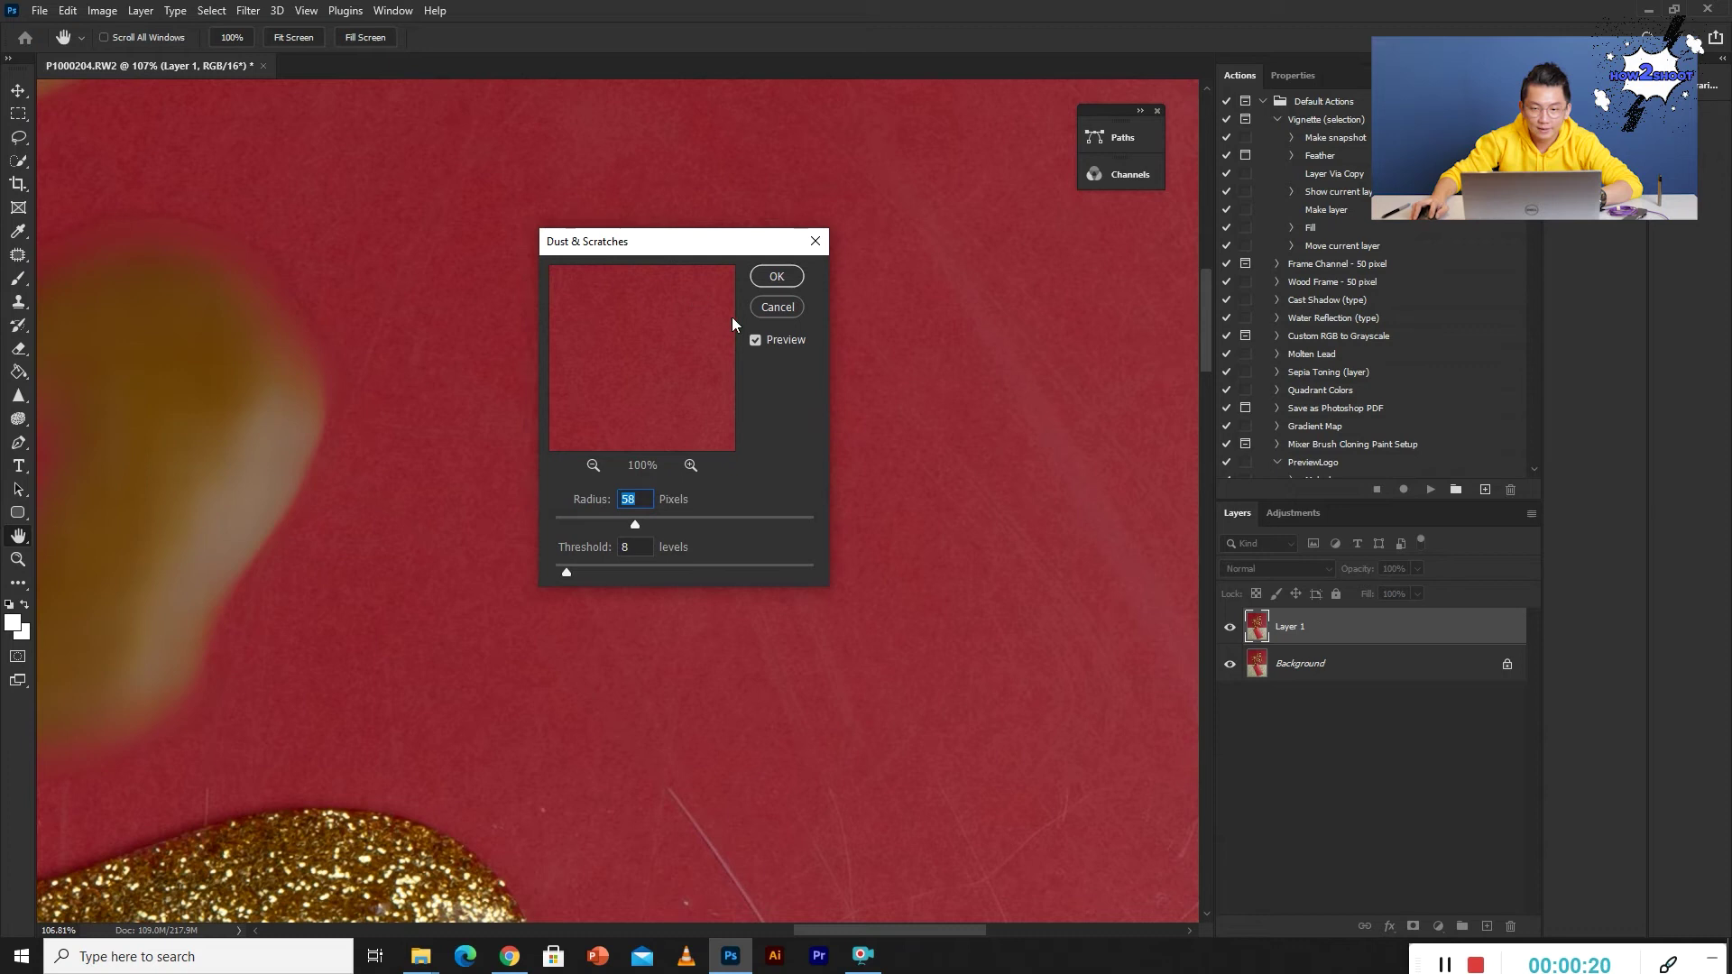
pyautogui.click(760, 350)
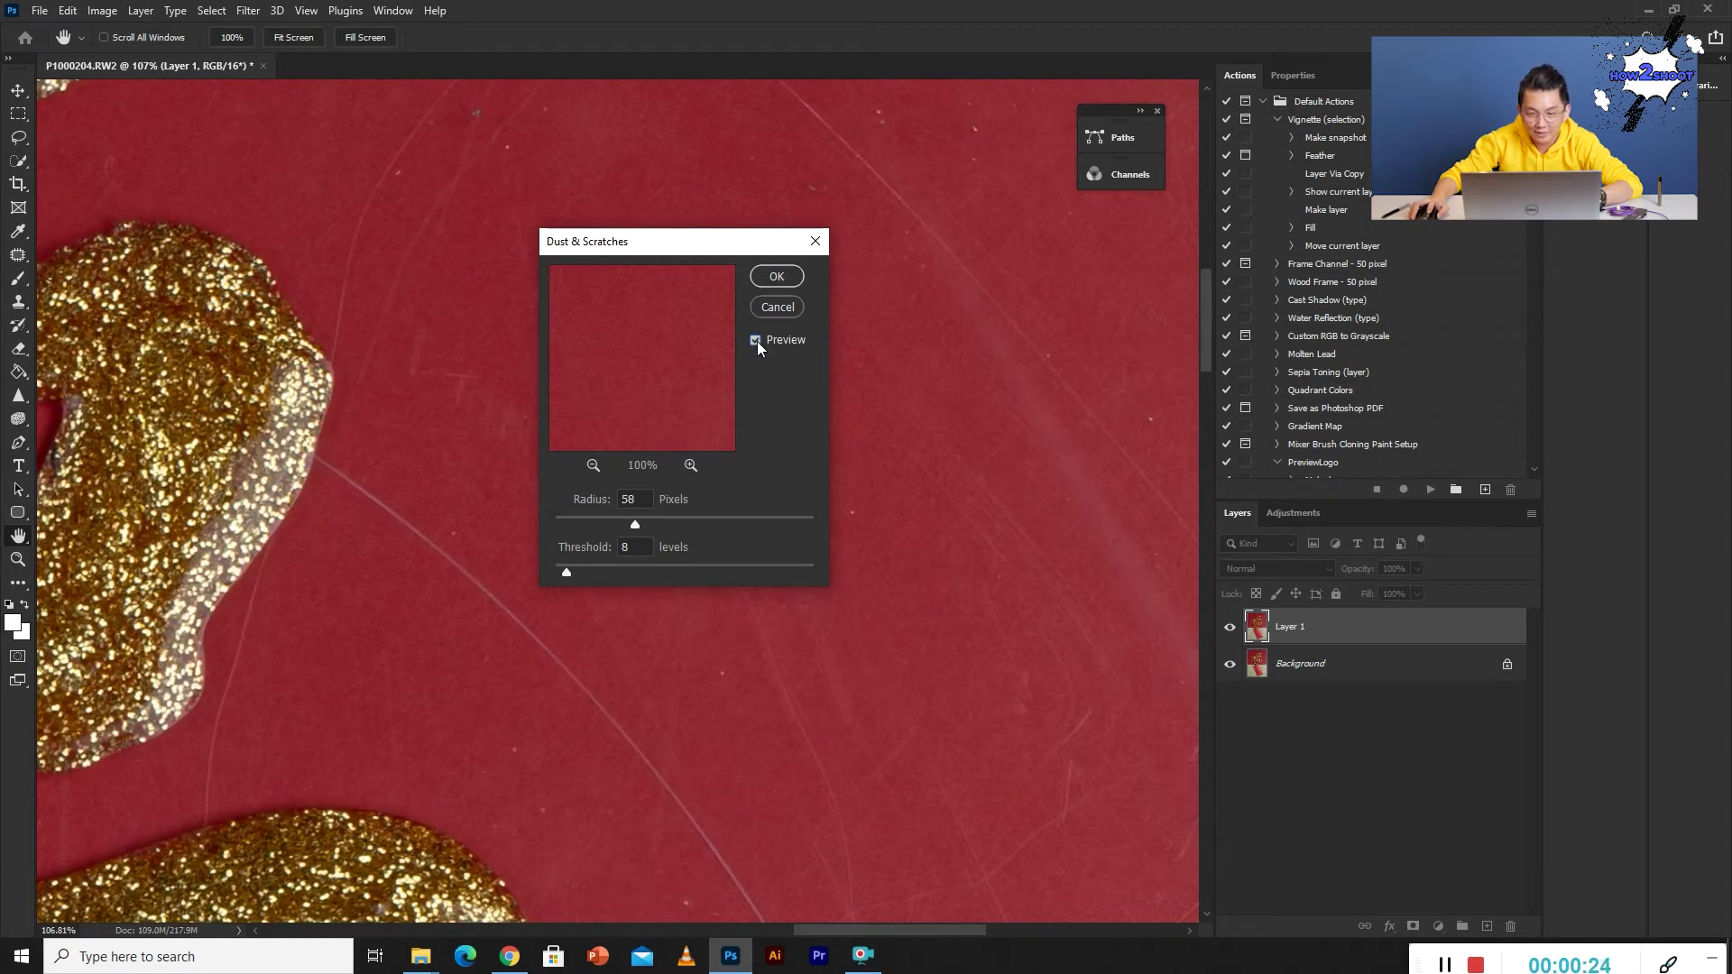
# Lower the Dust & Scratches radius to 1 pixel and threshold to 0 levels, and show the diagonal scratch in the filter preview.
pyautogui.moveTo(727, 244); pyautogui.dragTo(769, 249)
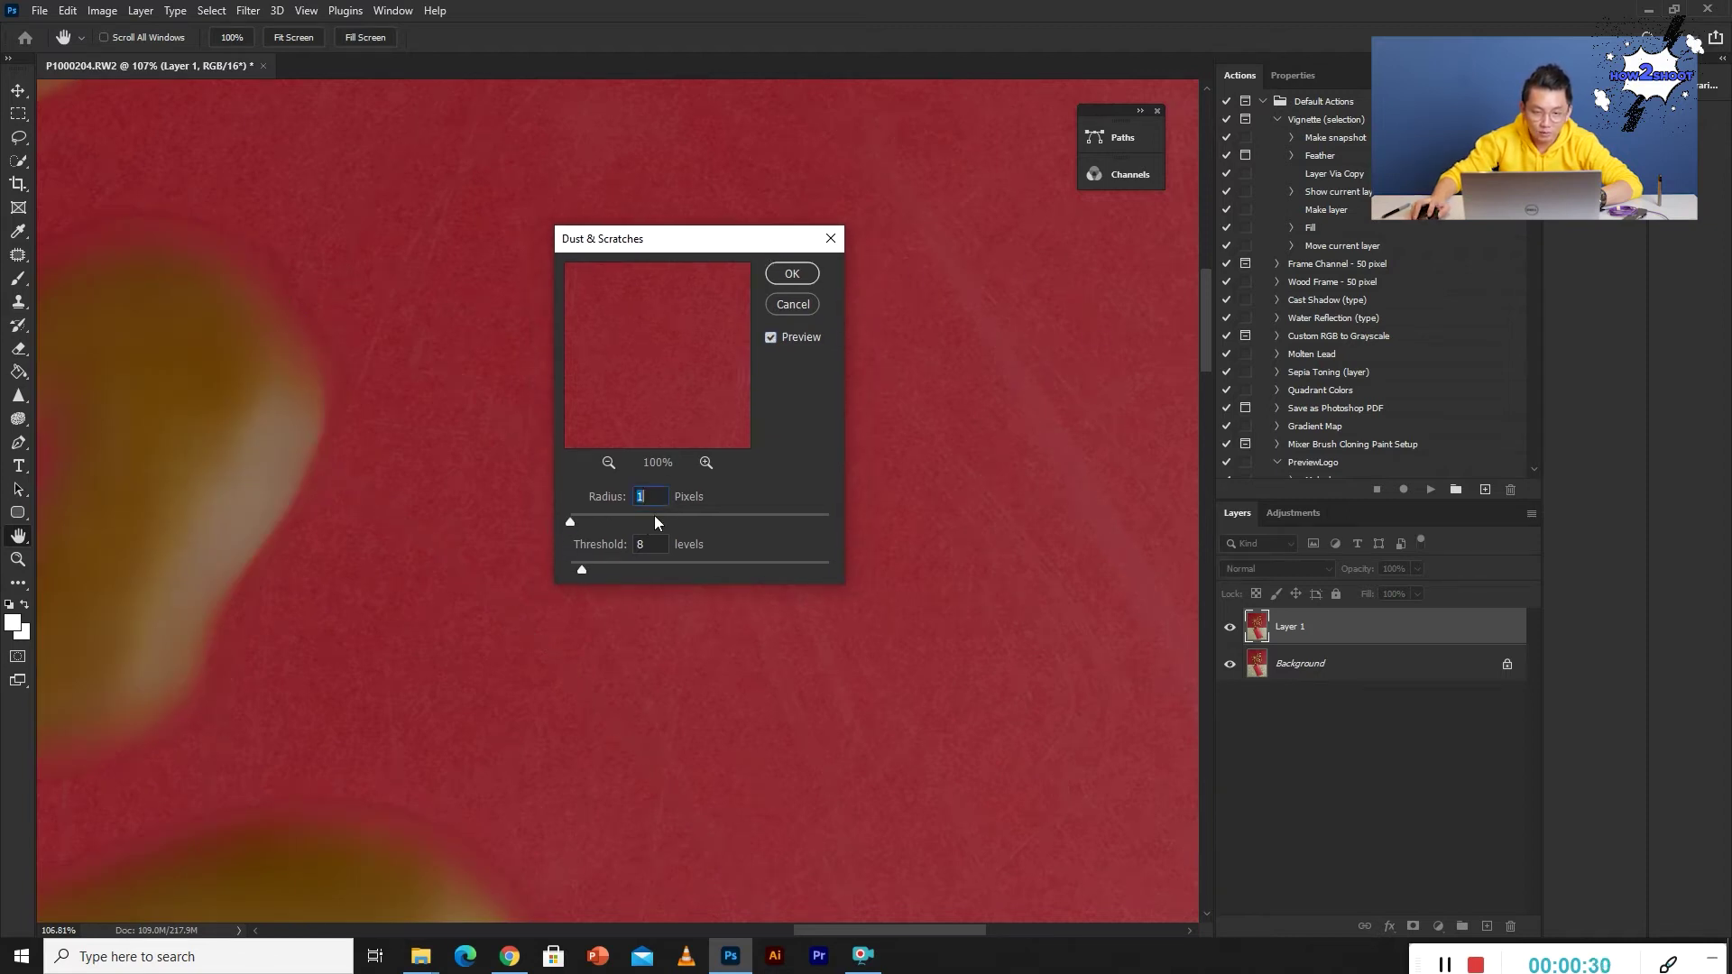
pyautogui.moveTo(582, 569); pyautogui.dragTo(579, 572)
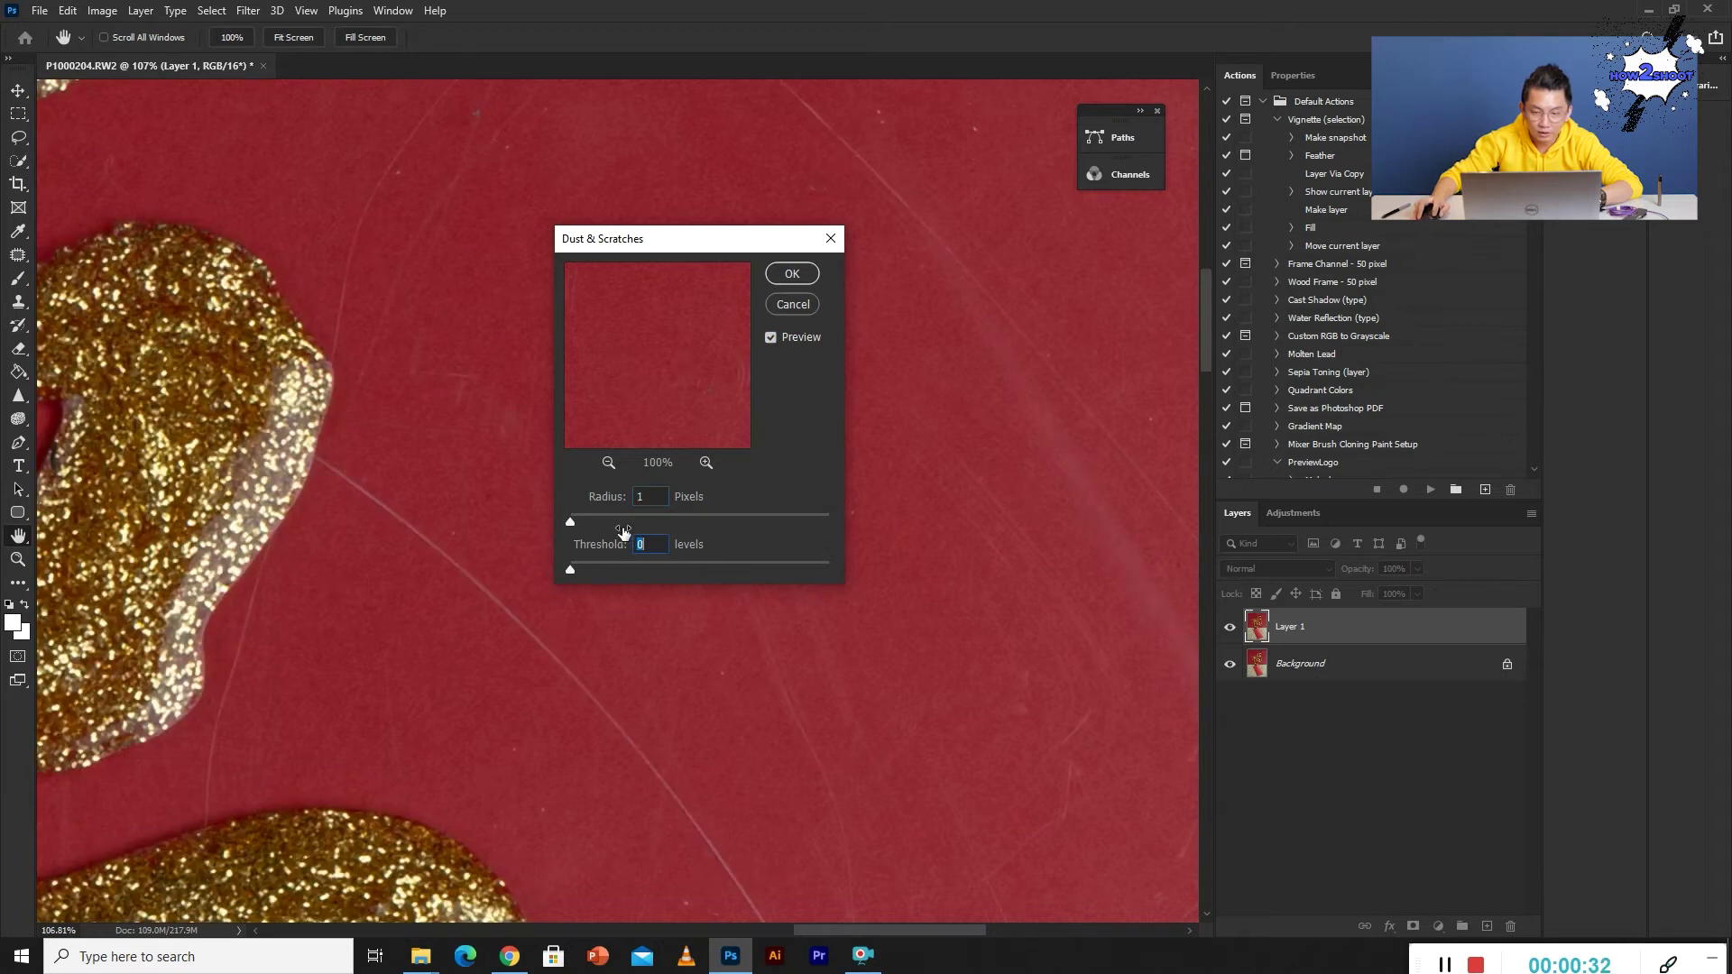
pyautogui.moveTo(755, 248); pyautogui.dragTo(716, 246)
pyautogui.click(925, 229)
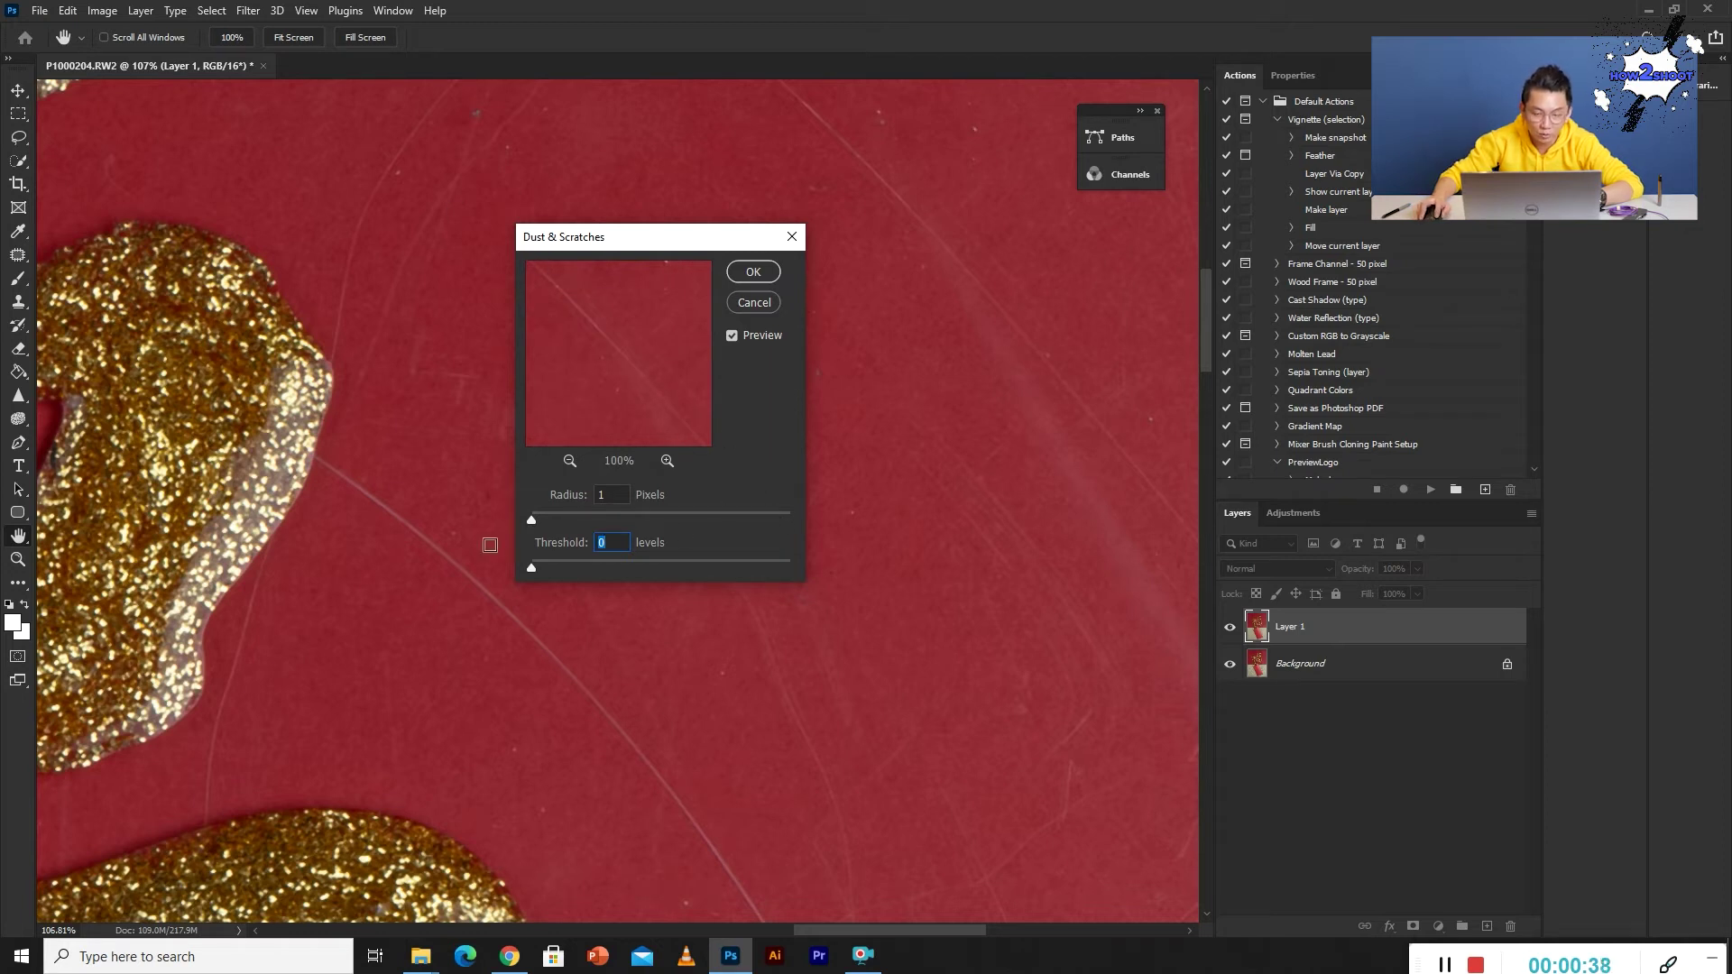
# Apply Dust & Scratches to Layer 1 with a radius of 16 pixels and a threshold of 5 levels.
pyautogui.moveTo(537, 518); pyautogui.dragTo(543, 523)
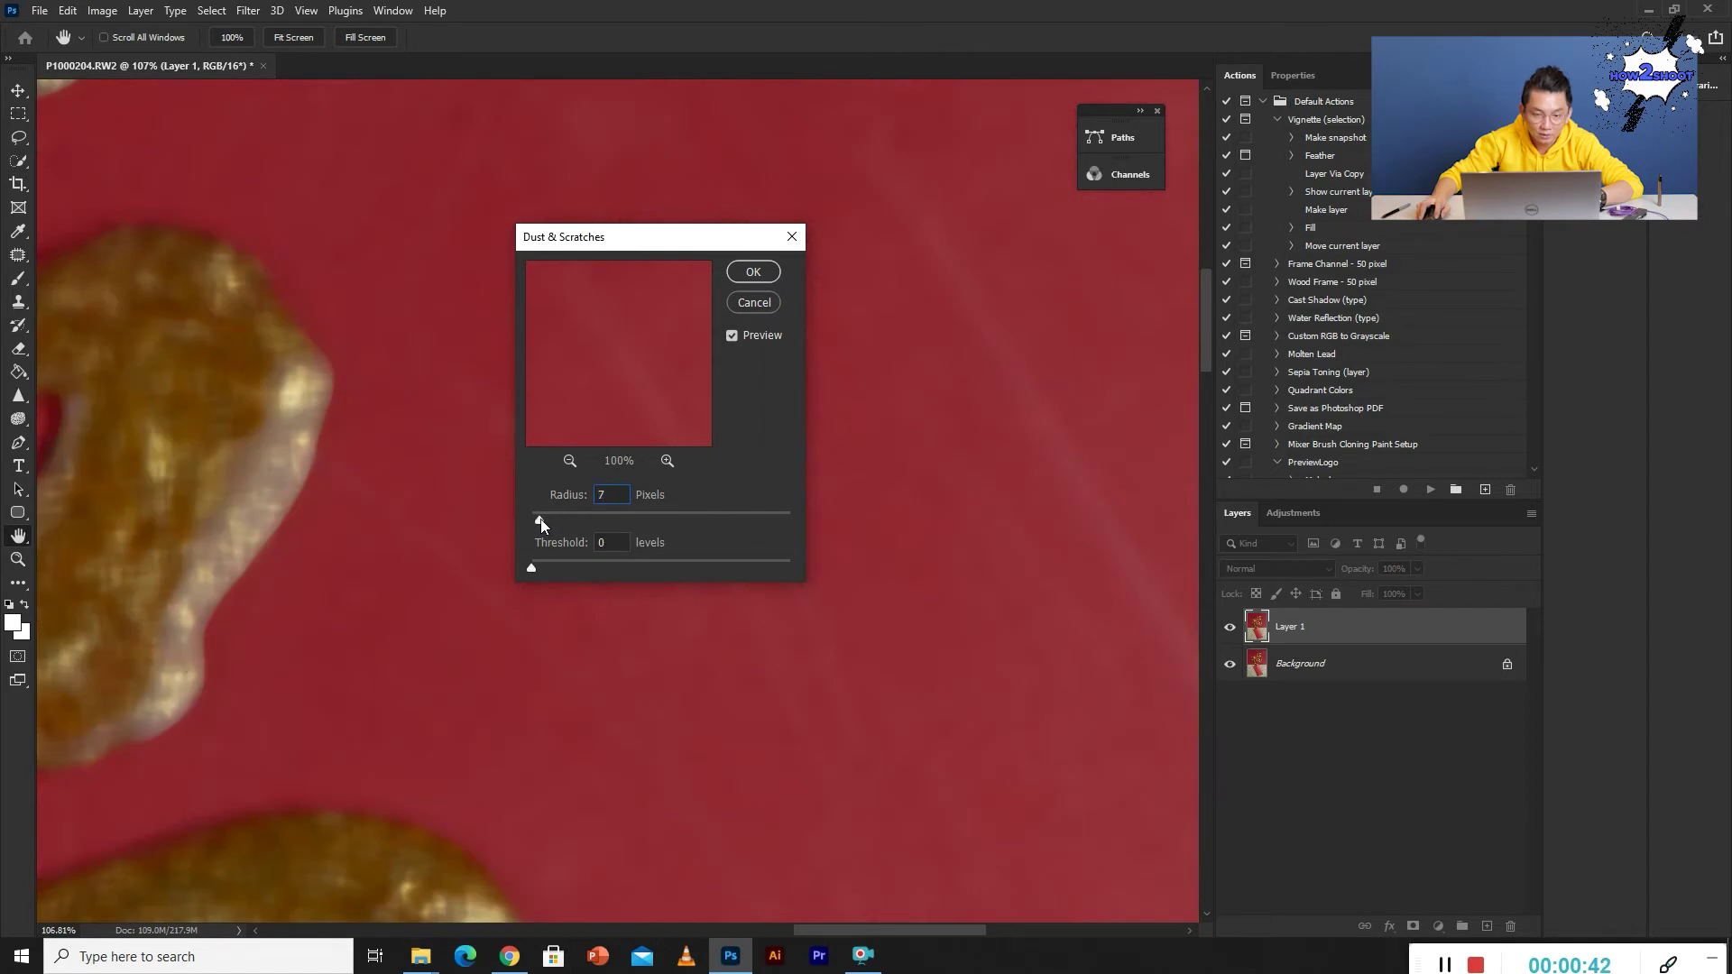
pyautogui.moveTo(550, 520); pyautogui.dragTo(548, 523)
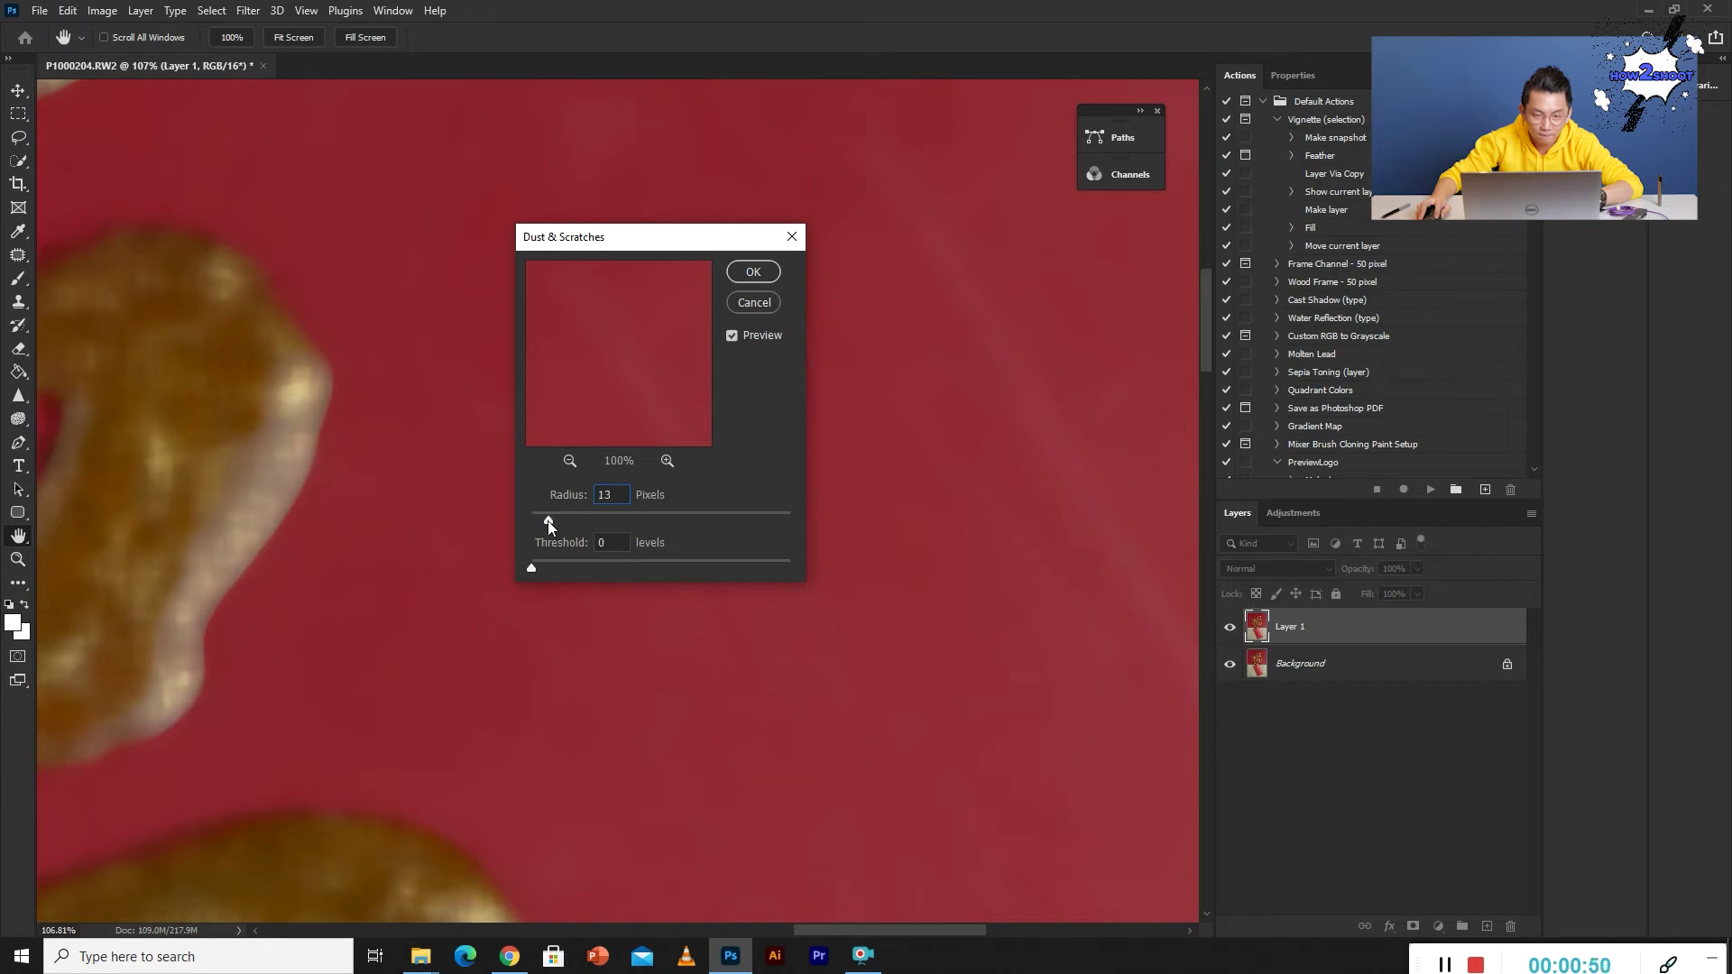
pyautogui.press('Up')
pyautogui.press('Up')
pyautogui.press('Up')
pyautogui.moveTo(532, 566); pyautogui.dragTo(538, 566)
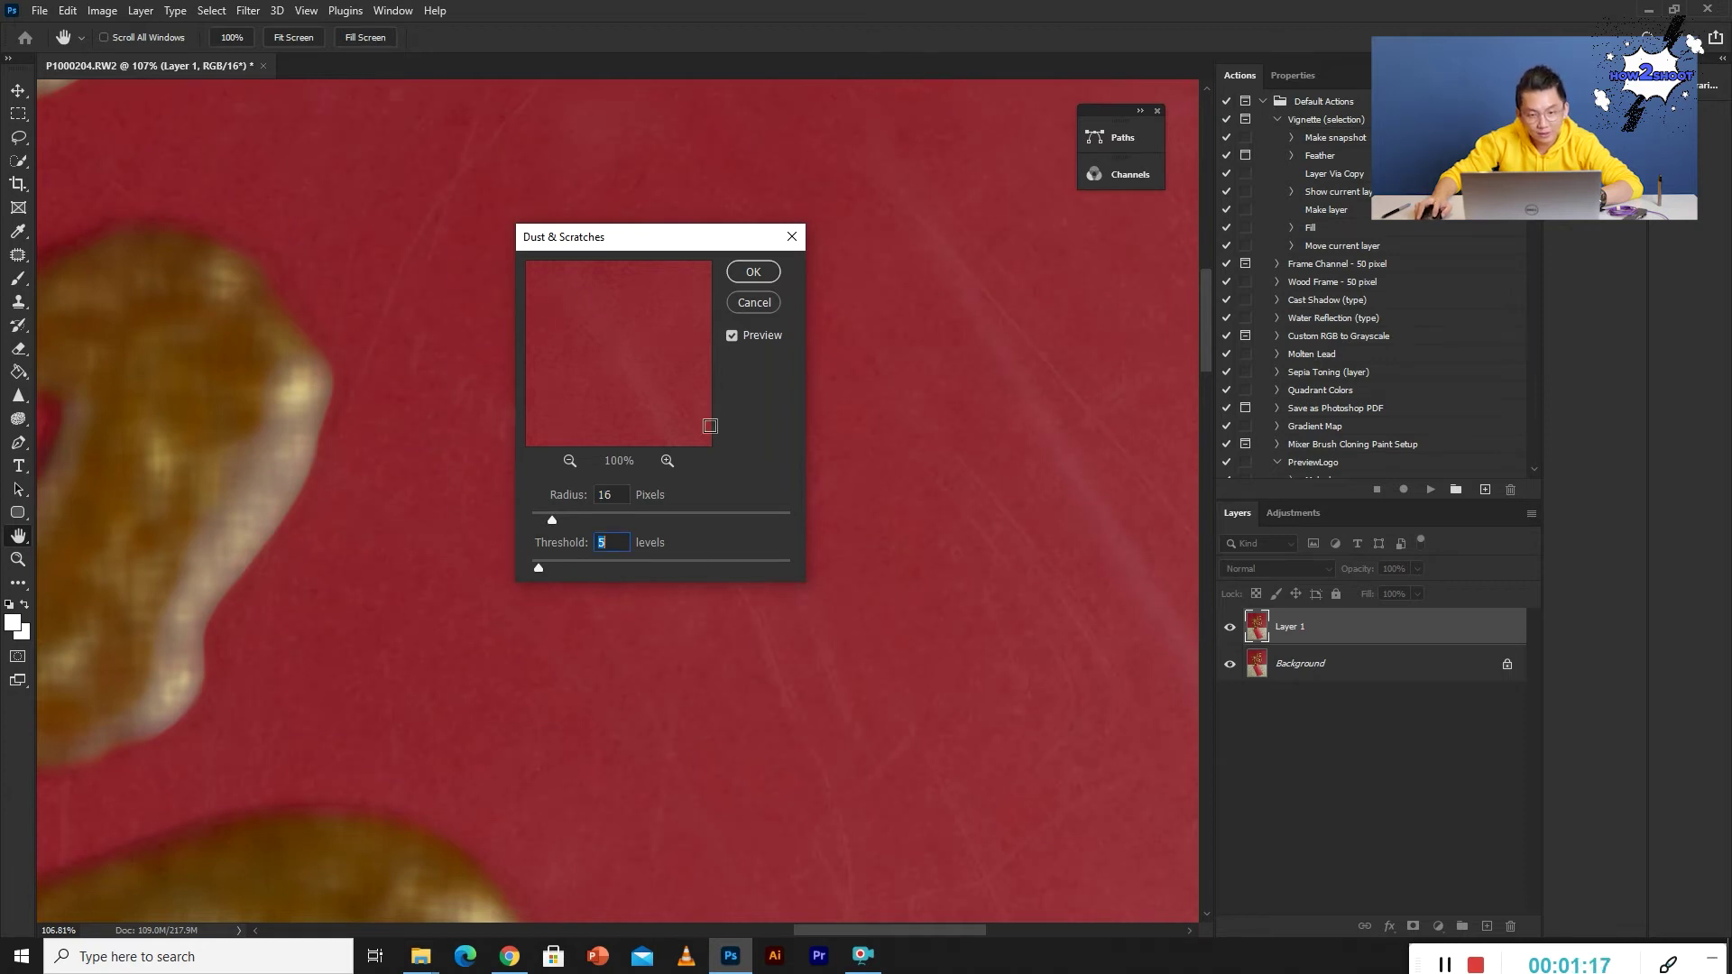
pyautogui.click(754, 271)
pyautogui.press('s')
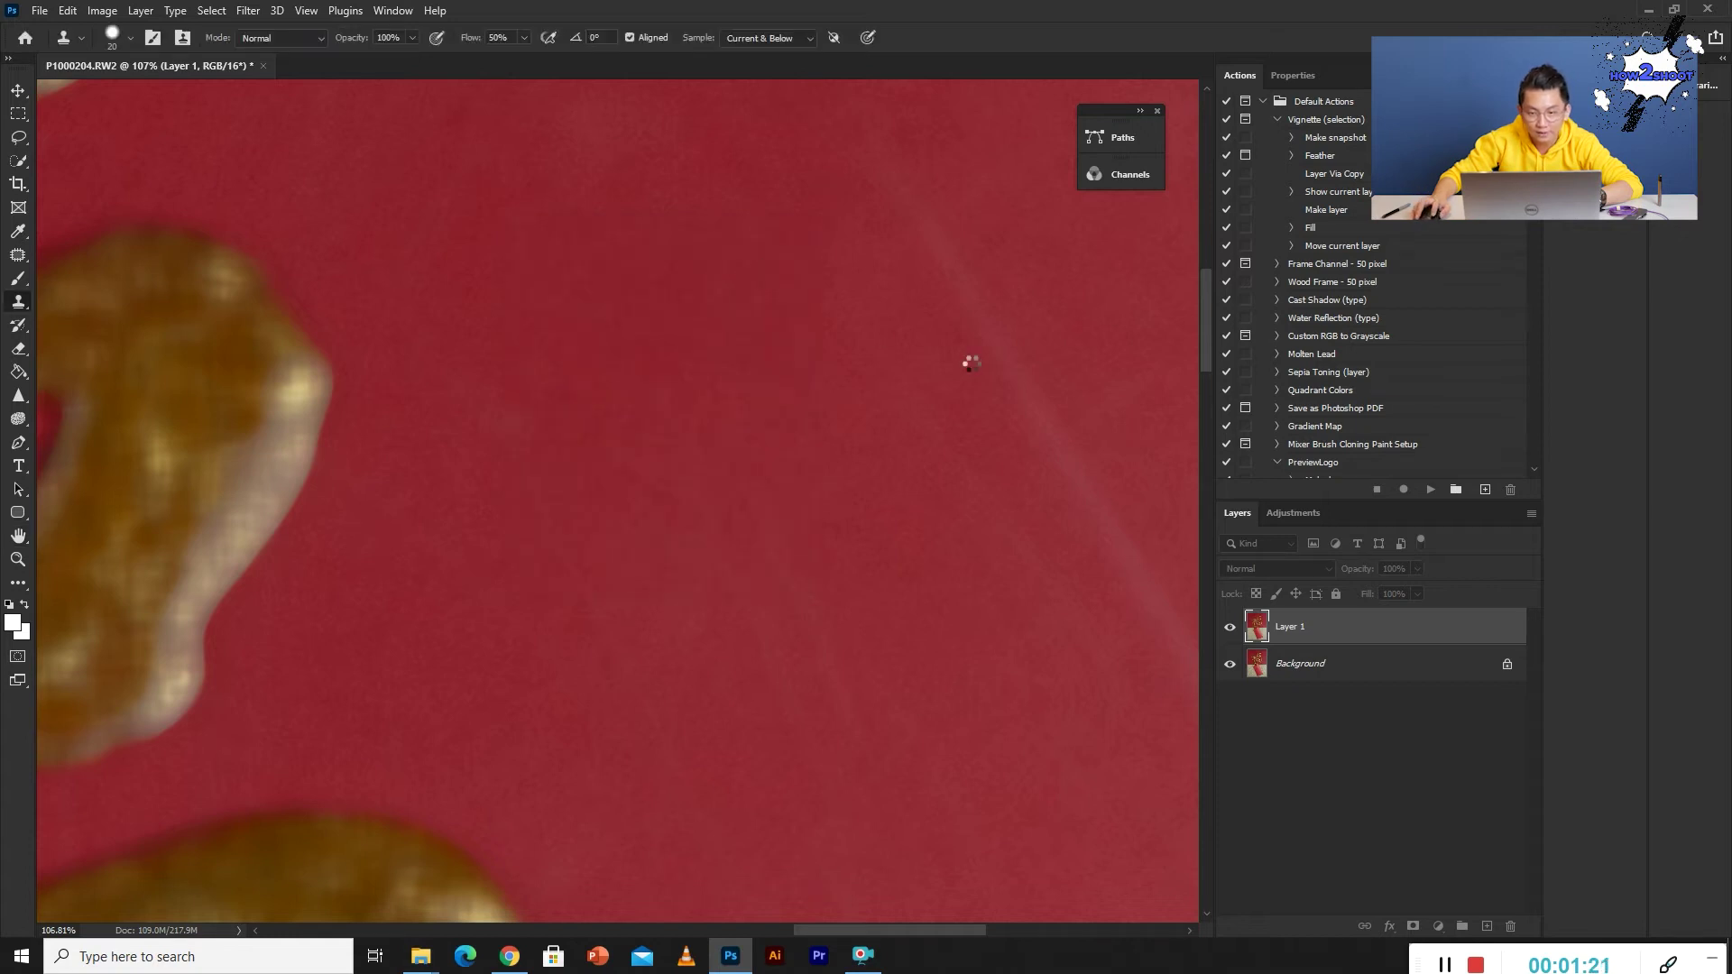
# Add a black layer mask to Layer 1 to hide the filtered image.
pyautogui.moveTo(874, 405); pyautogui.dragTo(752, 405)
pyautogui.moveTo(690, 542); pyautogui.dragTo(778, 521)
pyautogui.moveTo(783, 637); pyautogui.dragTo(761, 533)
pyautogui.moveTo(797, 441); pyautogui.dragTo(830, 433)
pyautogui.moveTo(832, 400); pyautogui.dragTo(815, 586)
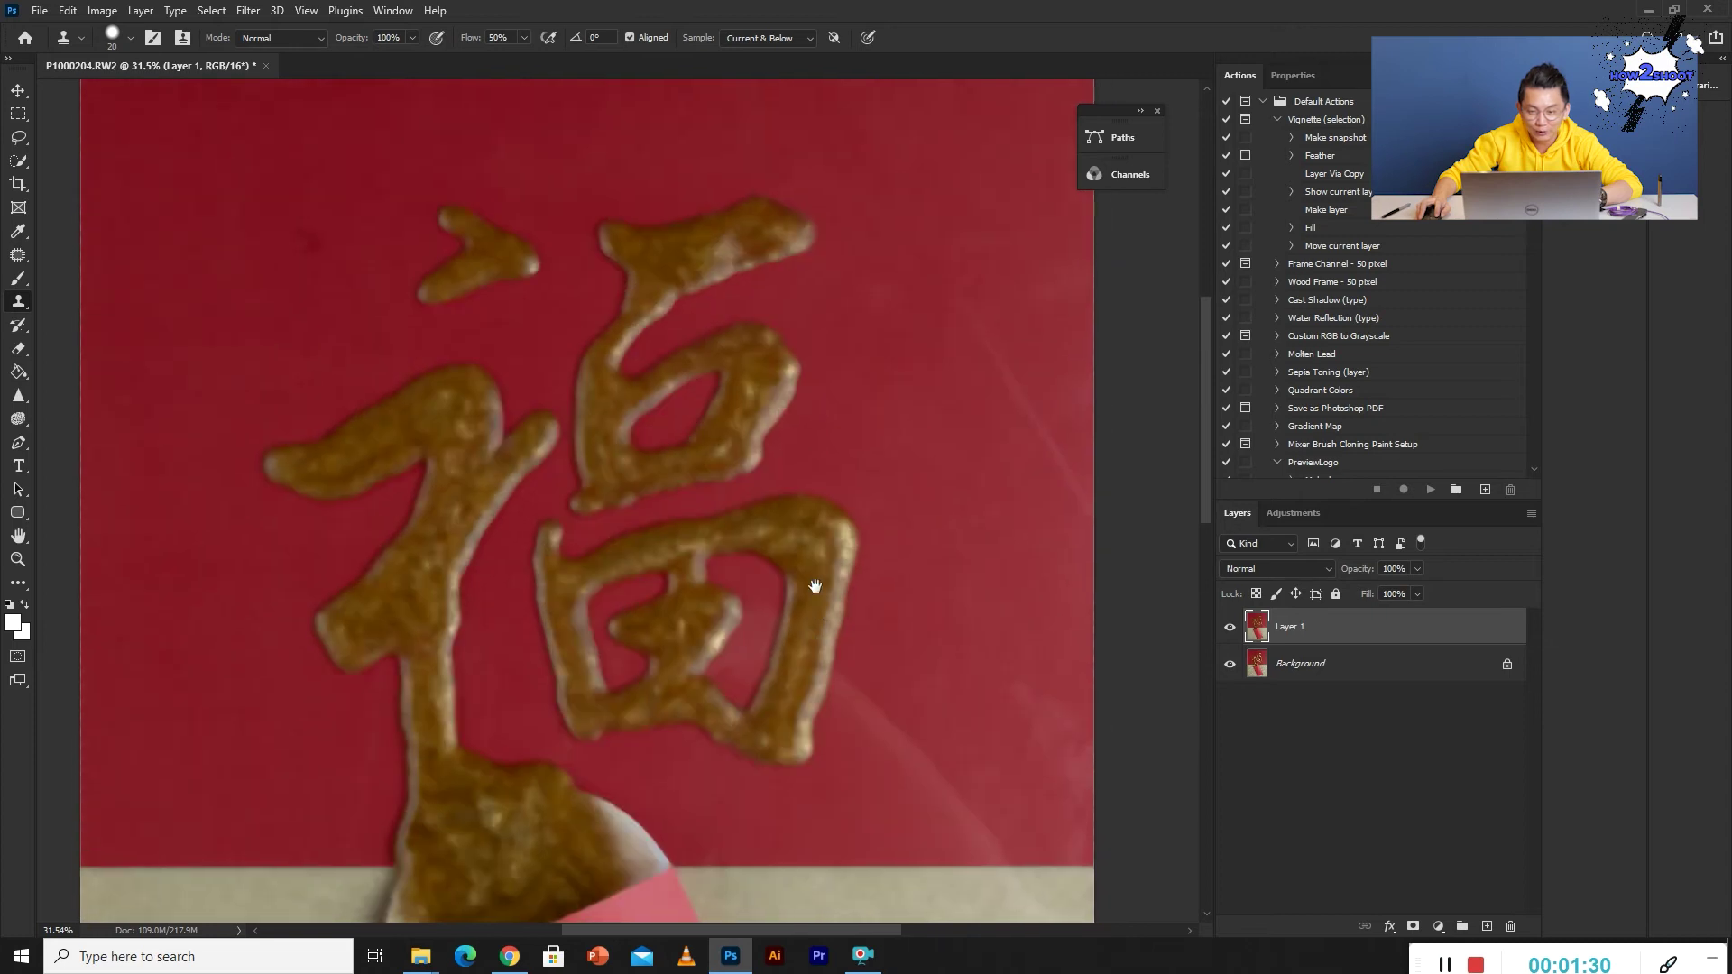
pyautogui.click(1413, 927)
pyautogui.moveTo(991, 614); pyautogui.dragTo(953, 614)
pyautogui.moveTo(938, 539); pyautogui.dragTo(1010, 714)
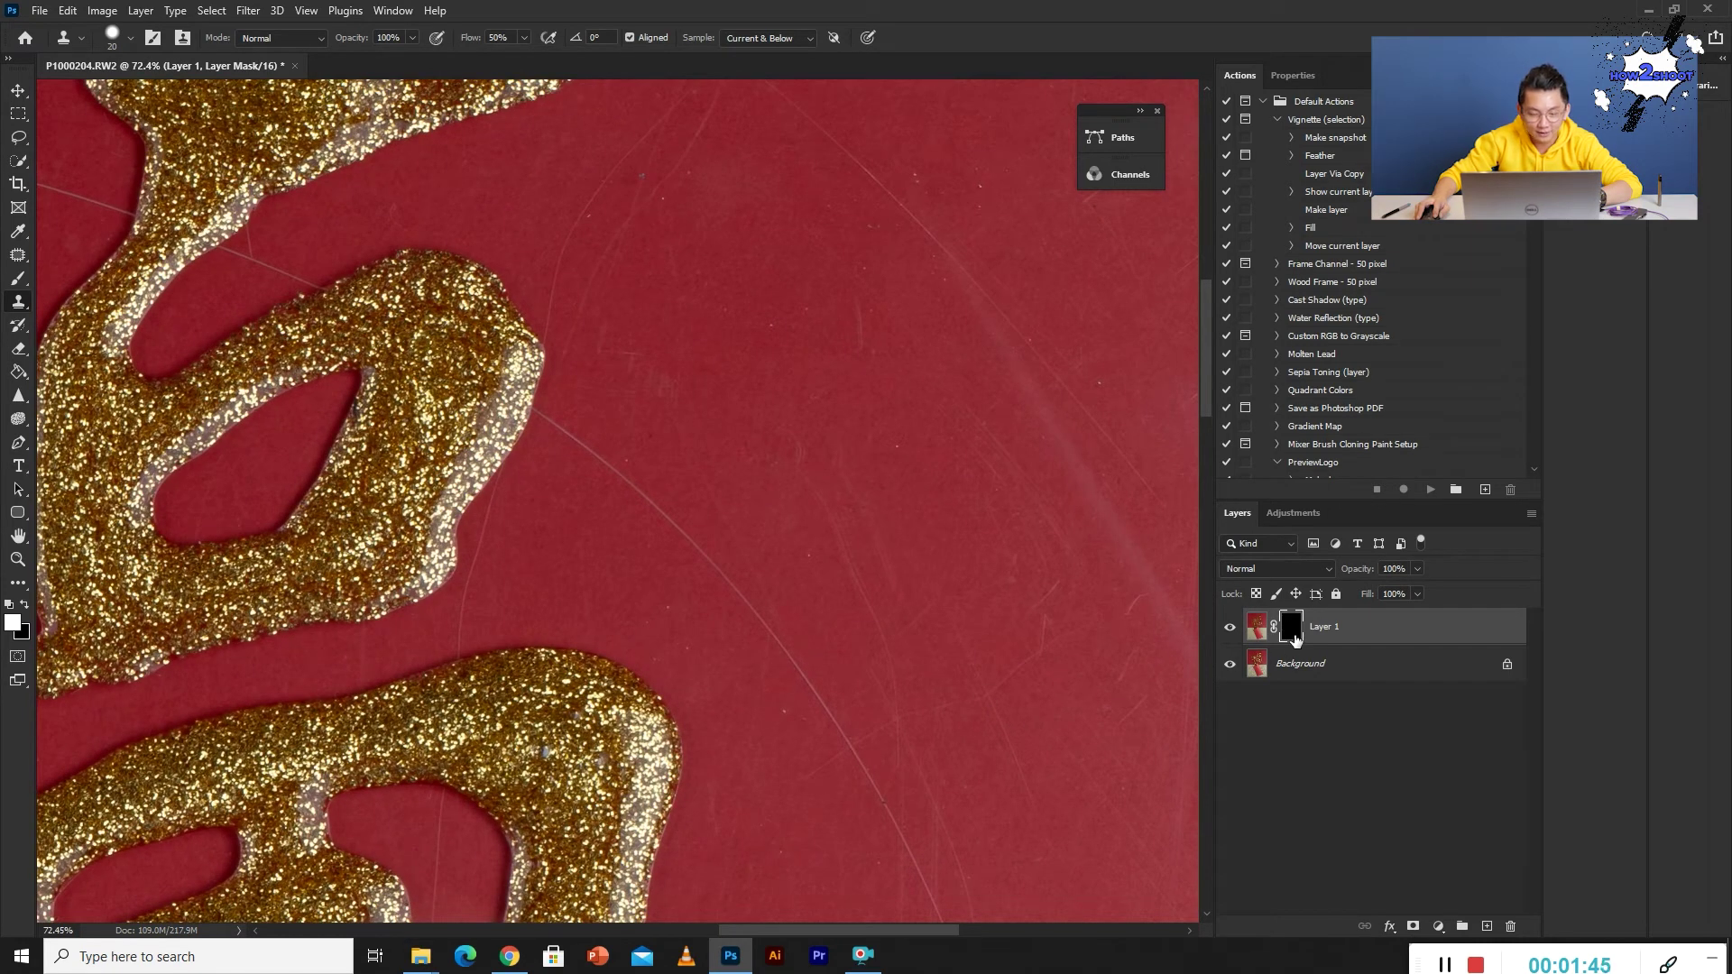
# Invert the layer mask back and forth to compare the filtered and original image, ending on black.
pyautogui.hotkey('ctrl', 'i')
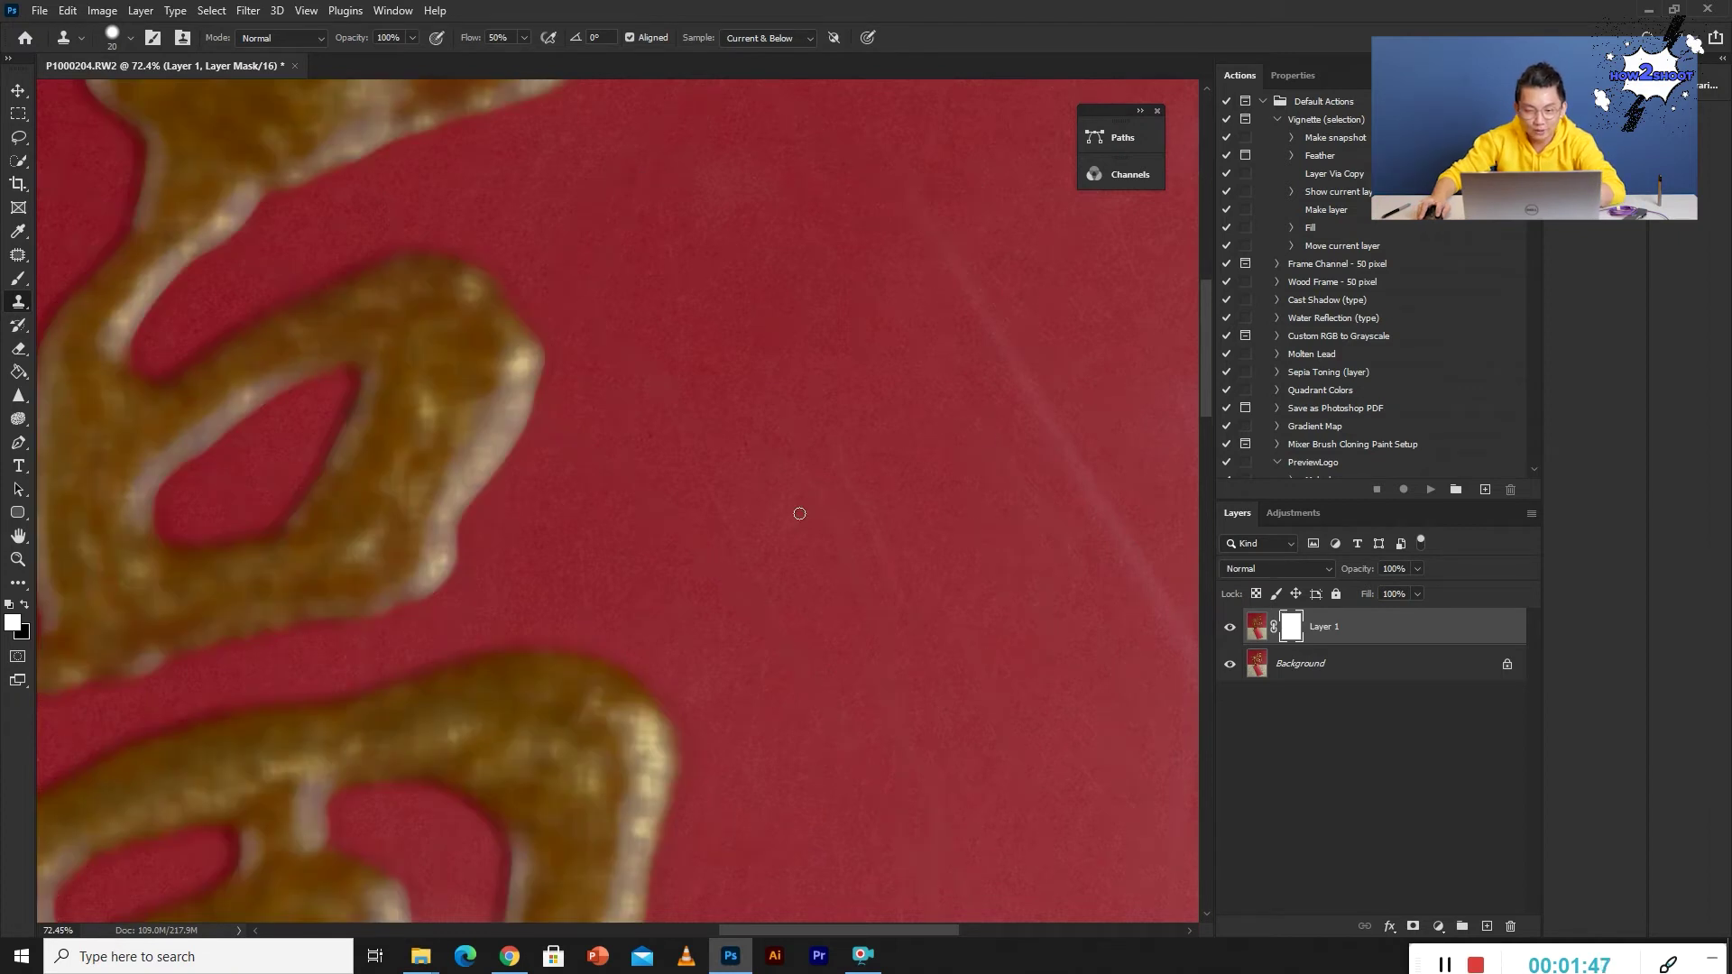
pyautogui.hotkey('ctrl', 'i')
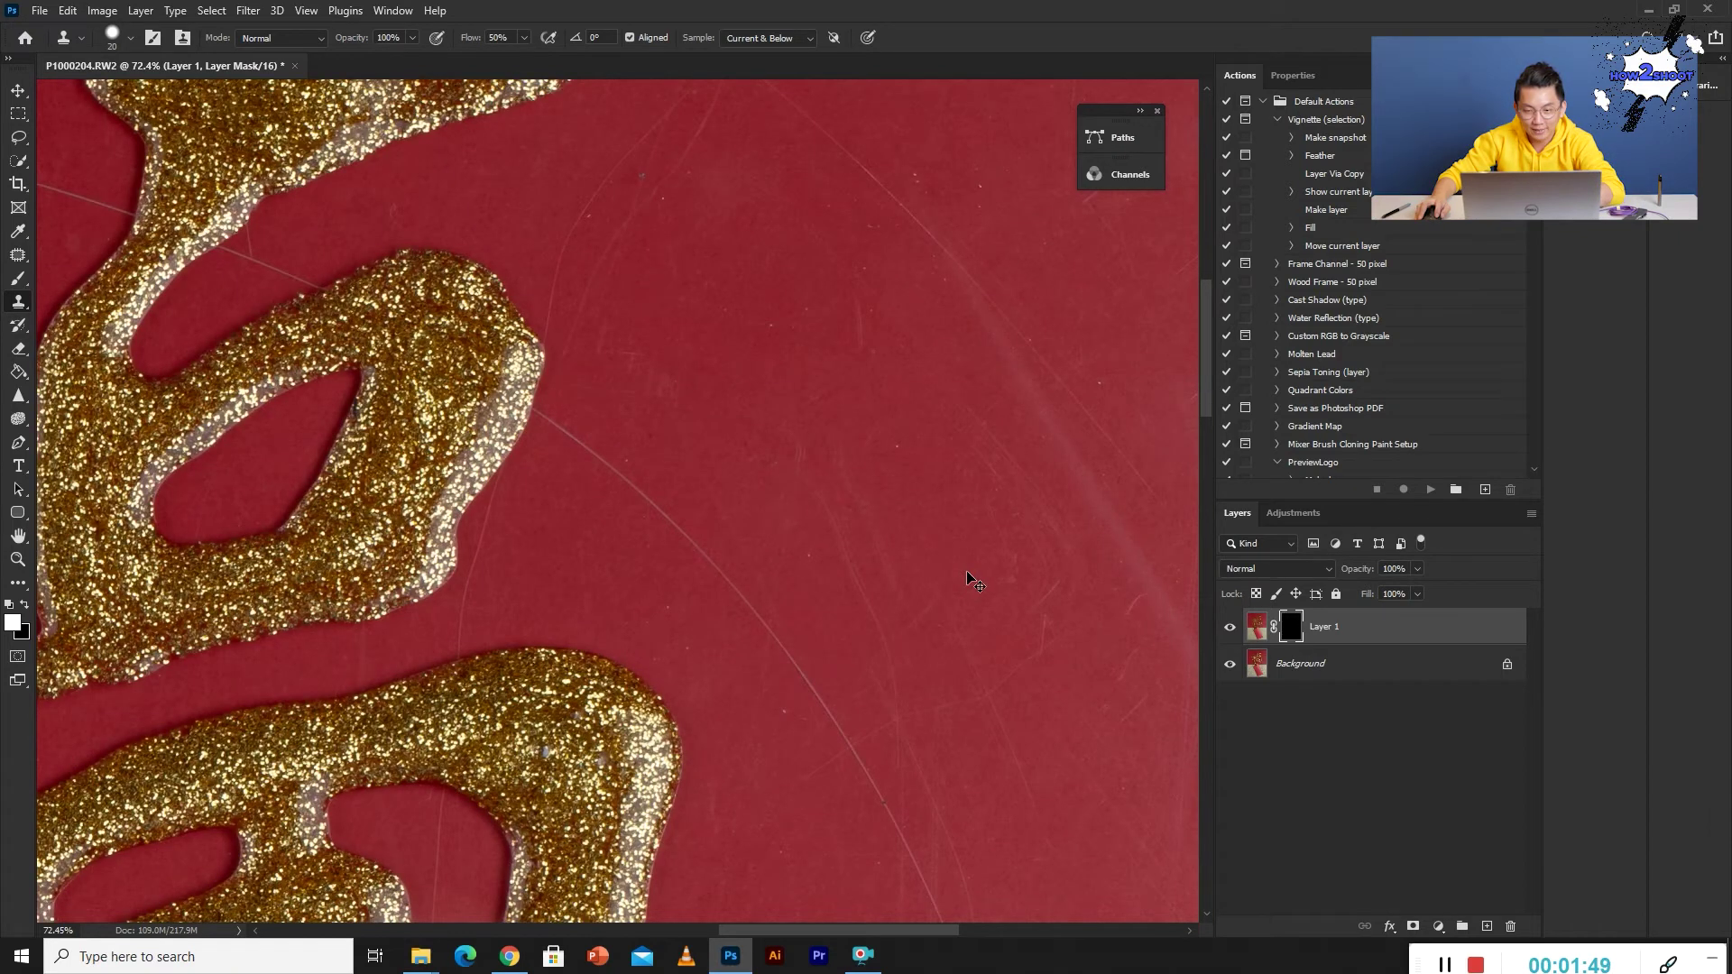
pyautogui.hotkey('ctrl', 'i')
pyautogui.hotkey('ctrl', 'i')
pyautogui.hotkey('ctrl', 'i')
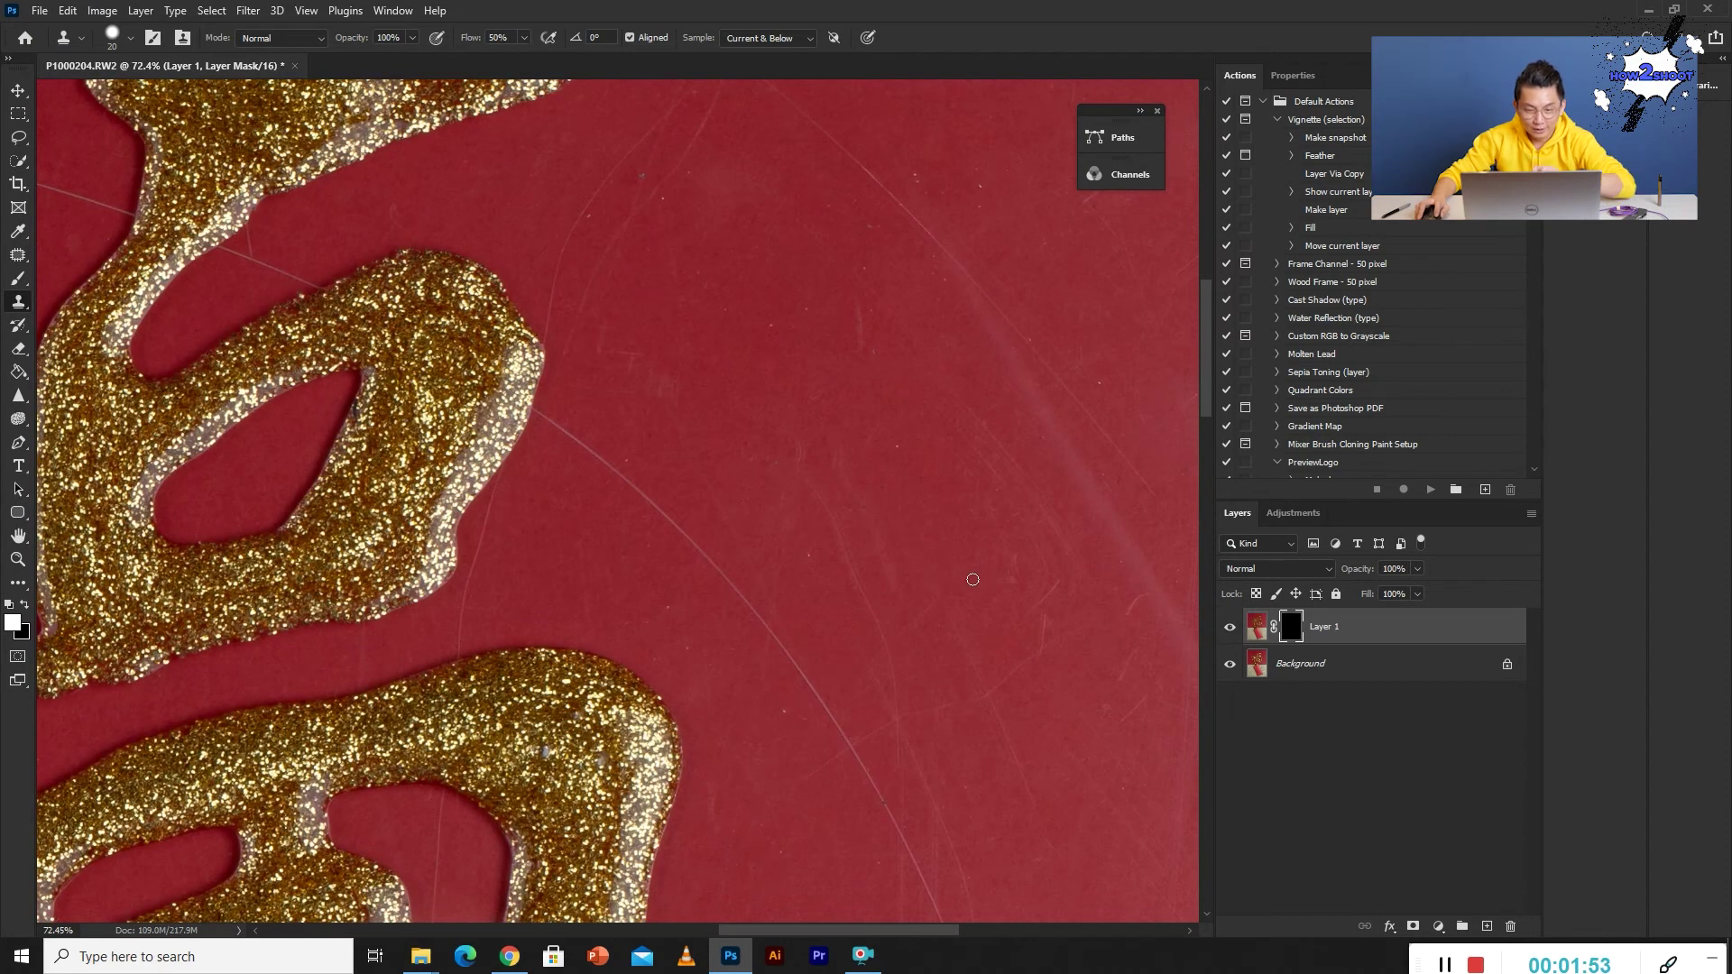
# Paint white on the mask with the Brush at size 125 over specks and scratches in the upper red paper.
pyautogui.moveTo(986, 468)
pyautogui.mouseDown()
pyautogui.moveTo(894, 585)
pyautogui.moveTo(906, 566)
pyautogui.mouseUp()
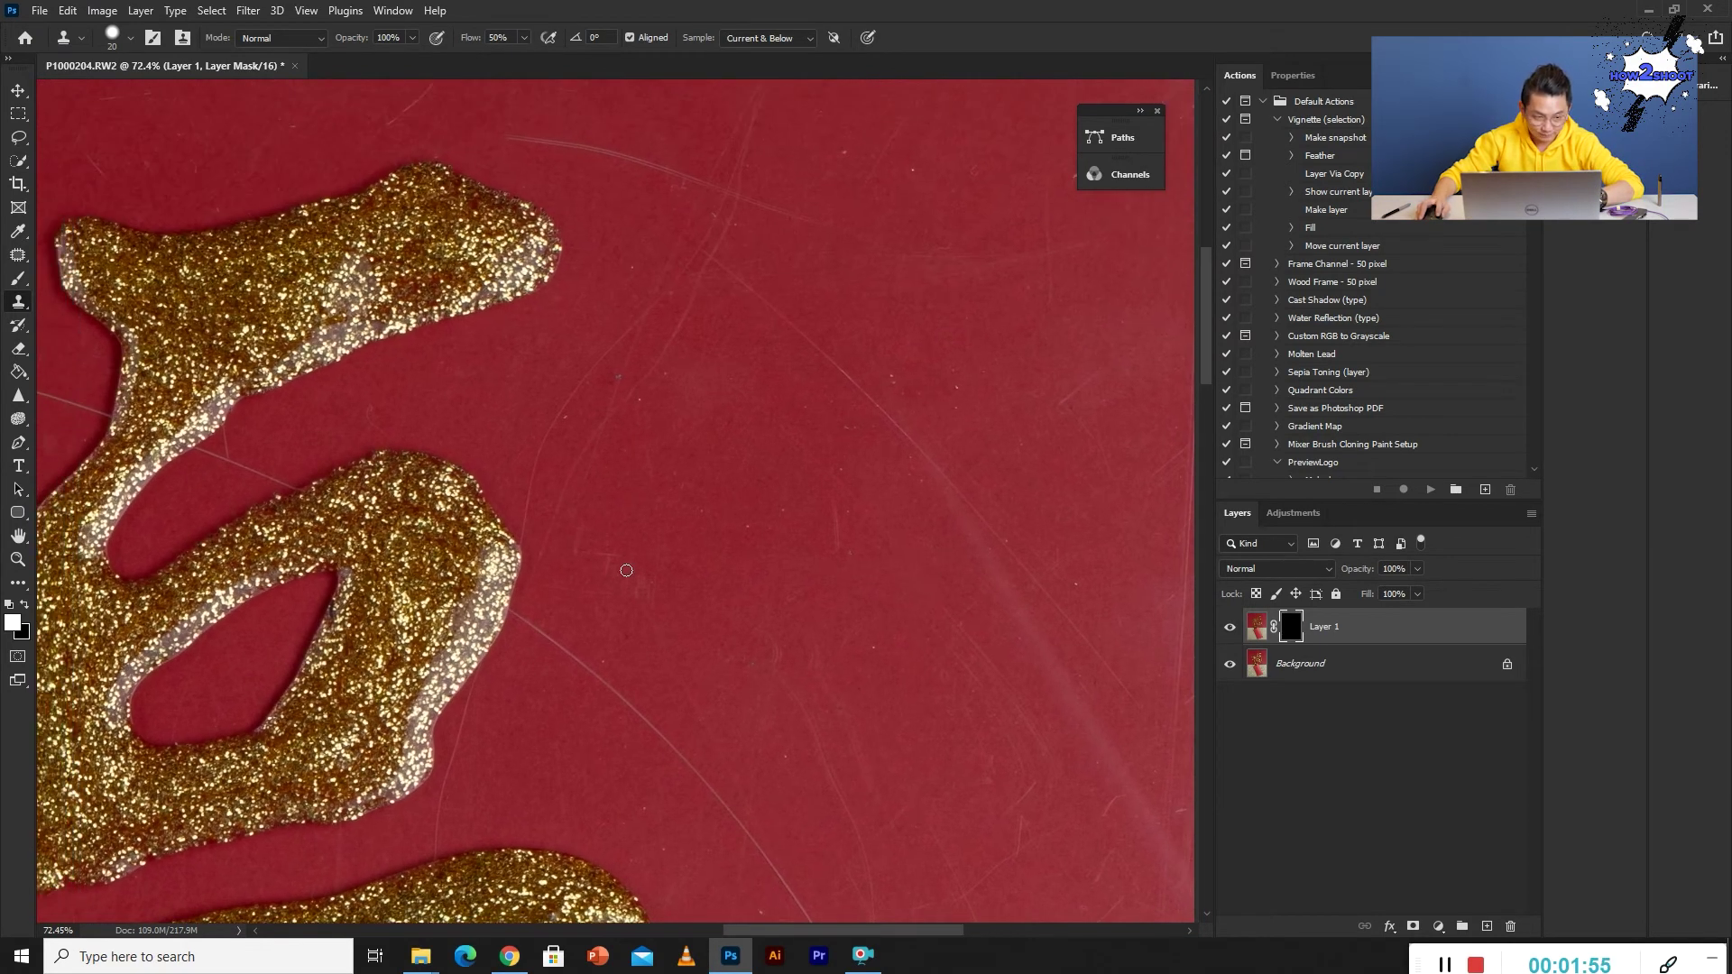
pyautogui.click(24, 284)
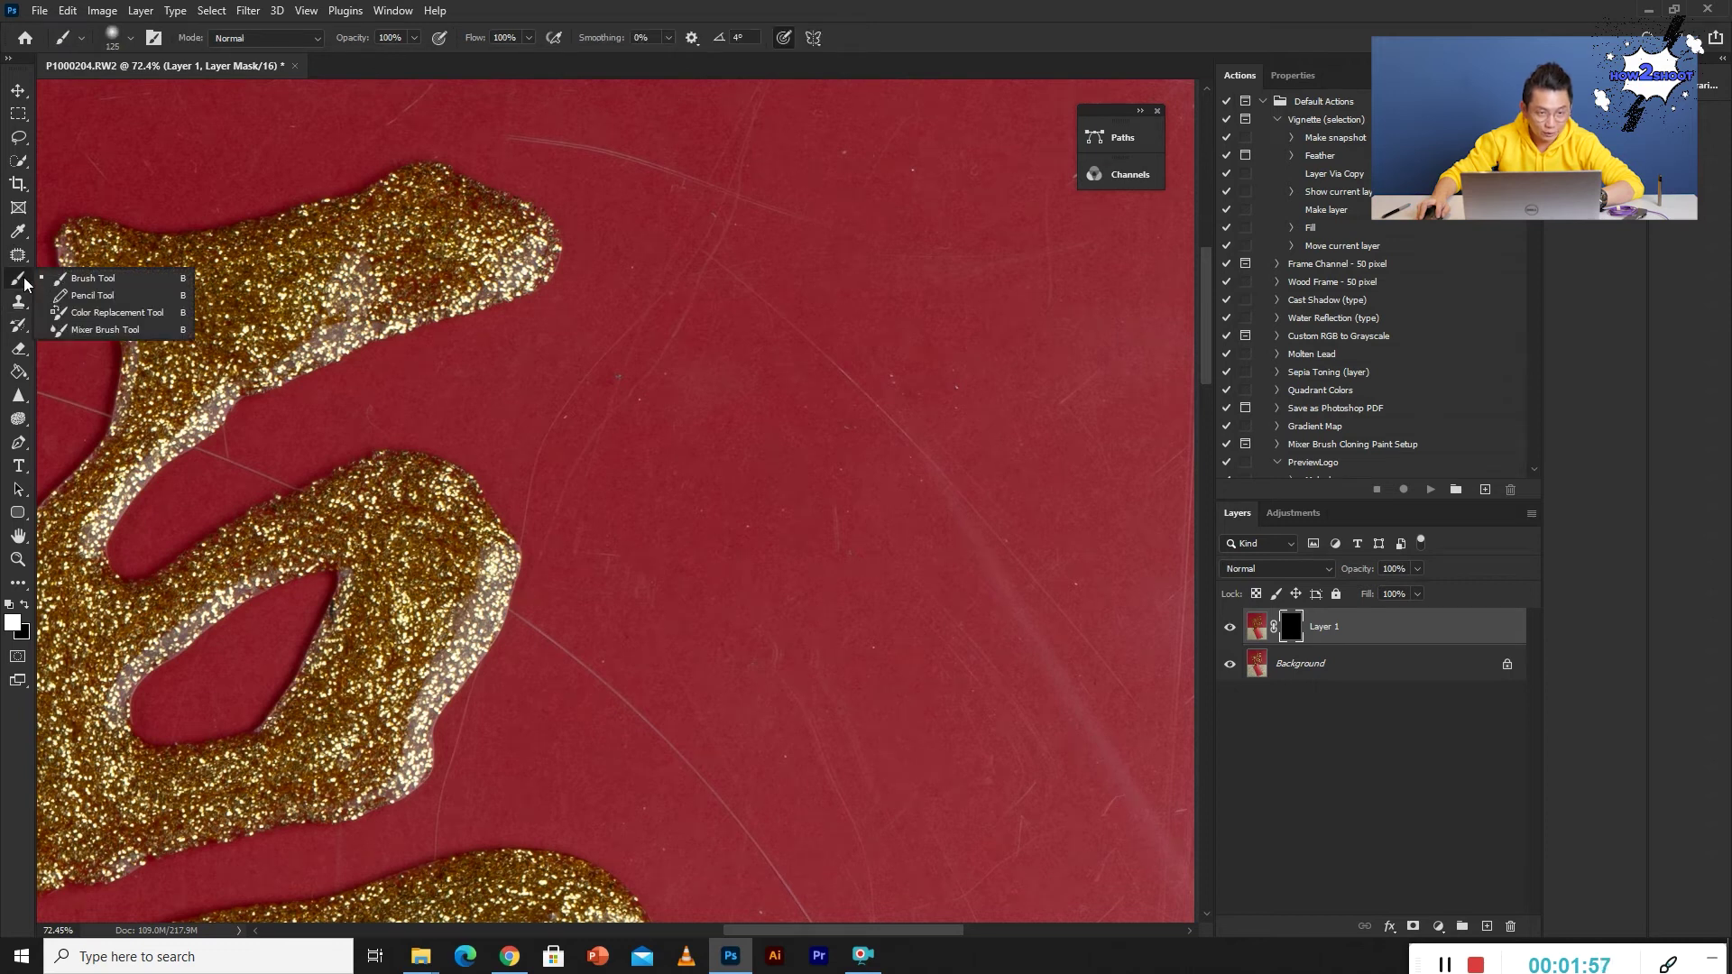
pyautogui.click(72, 279)
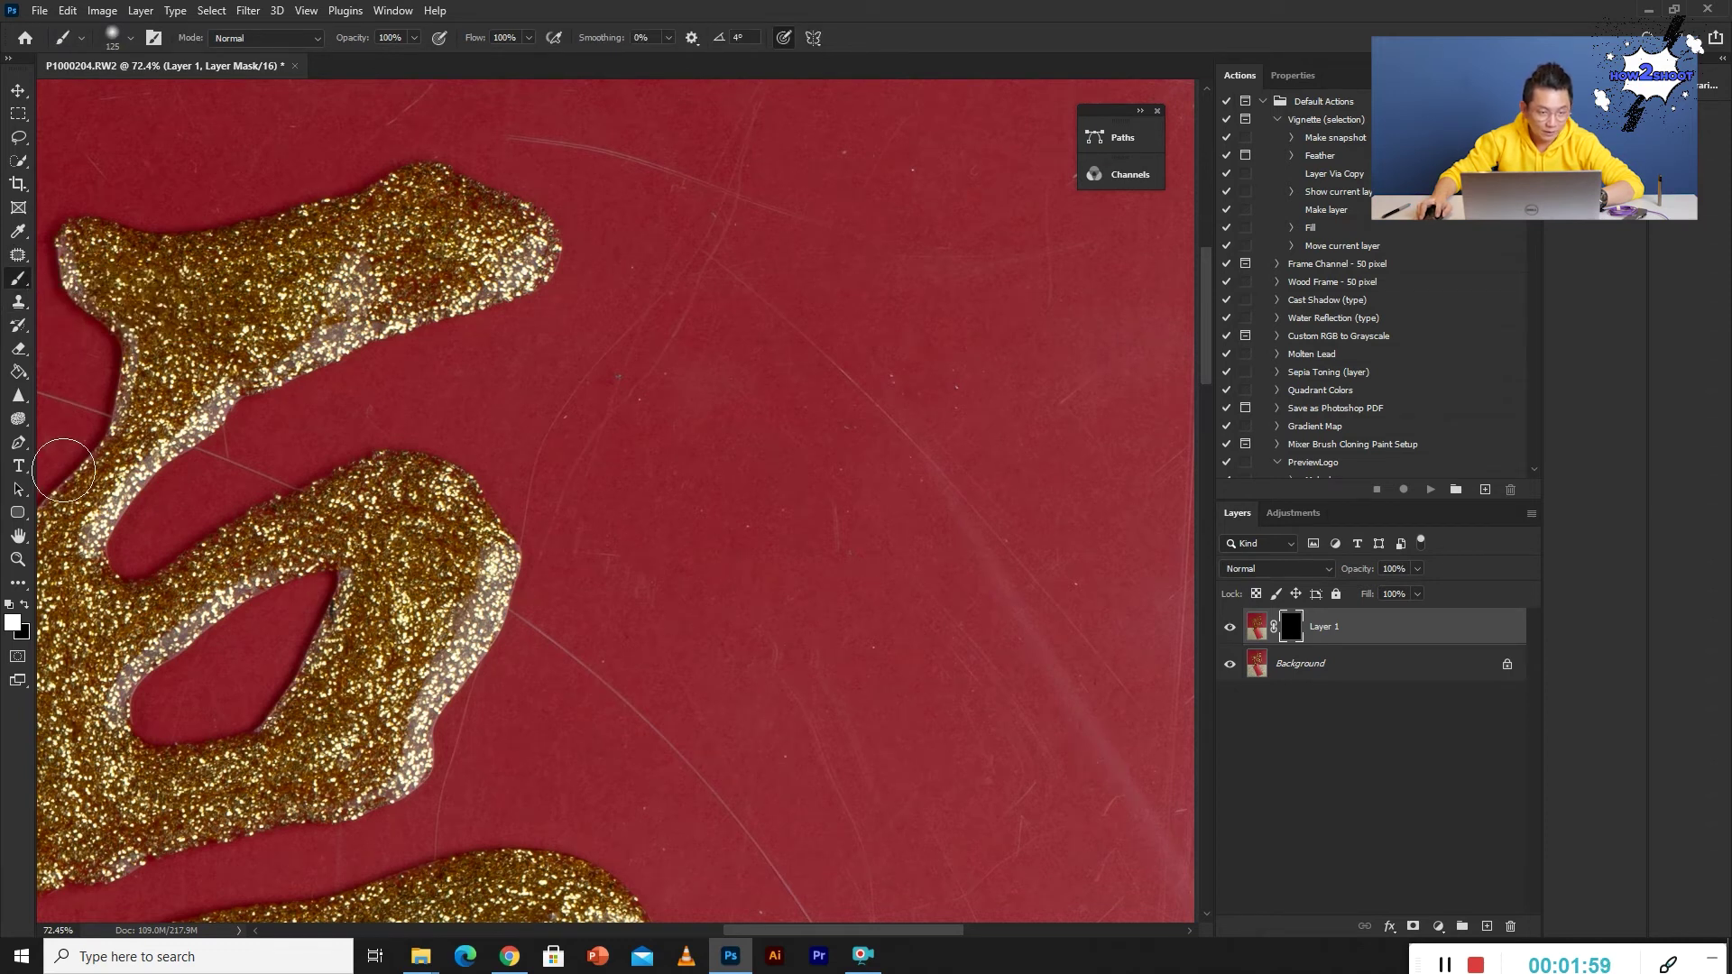
pyautogui.moveTo(637, 421); pyautogui.dragTo(593, 495)
pyautogui.moveTo(810, 443); pyautogui.dragTo(864, 444)
pyautogui.scroll(2, 863, 444)
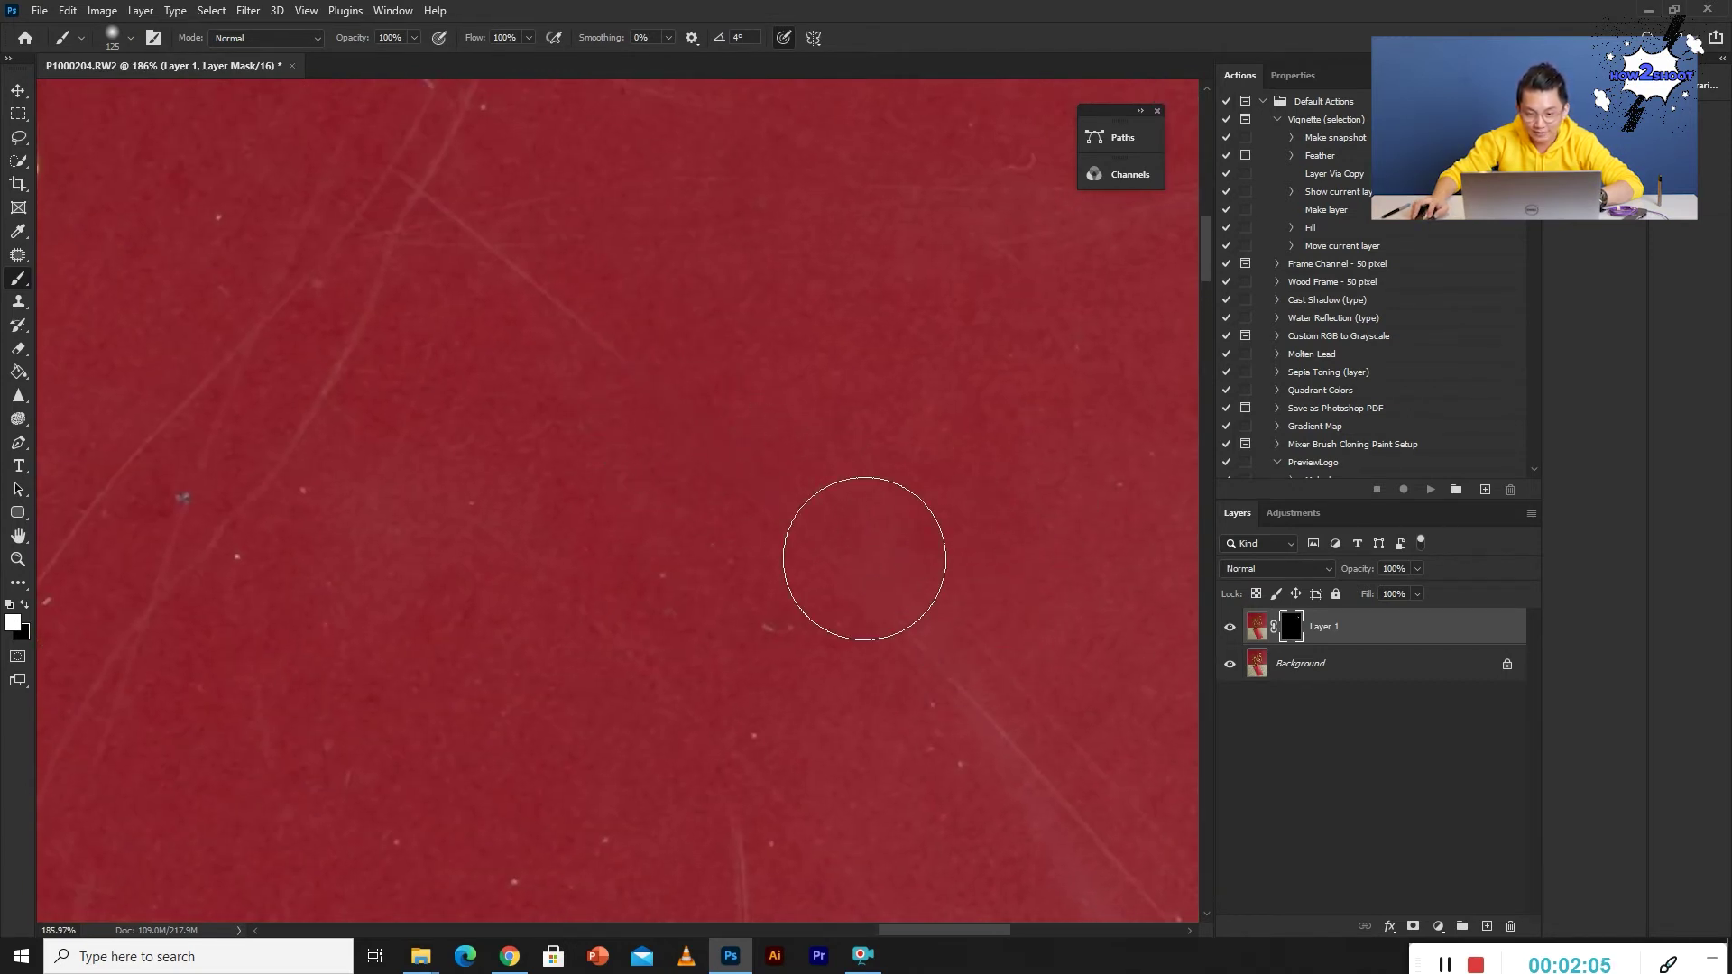
pyautogui.moveTo(200, 495); pyautogui.dragTo(175, 499)
pyautogui.moveTo(385, 523); pyautogui.dragTo(416, 245)
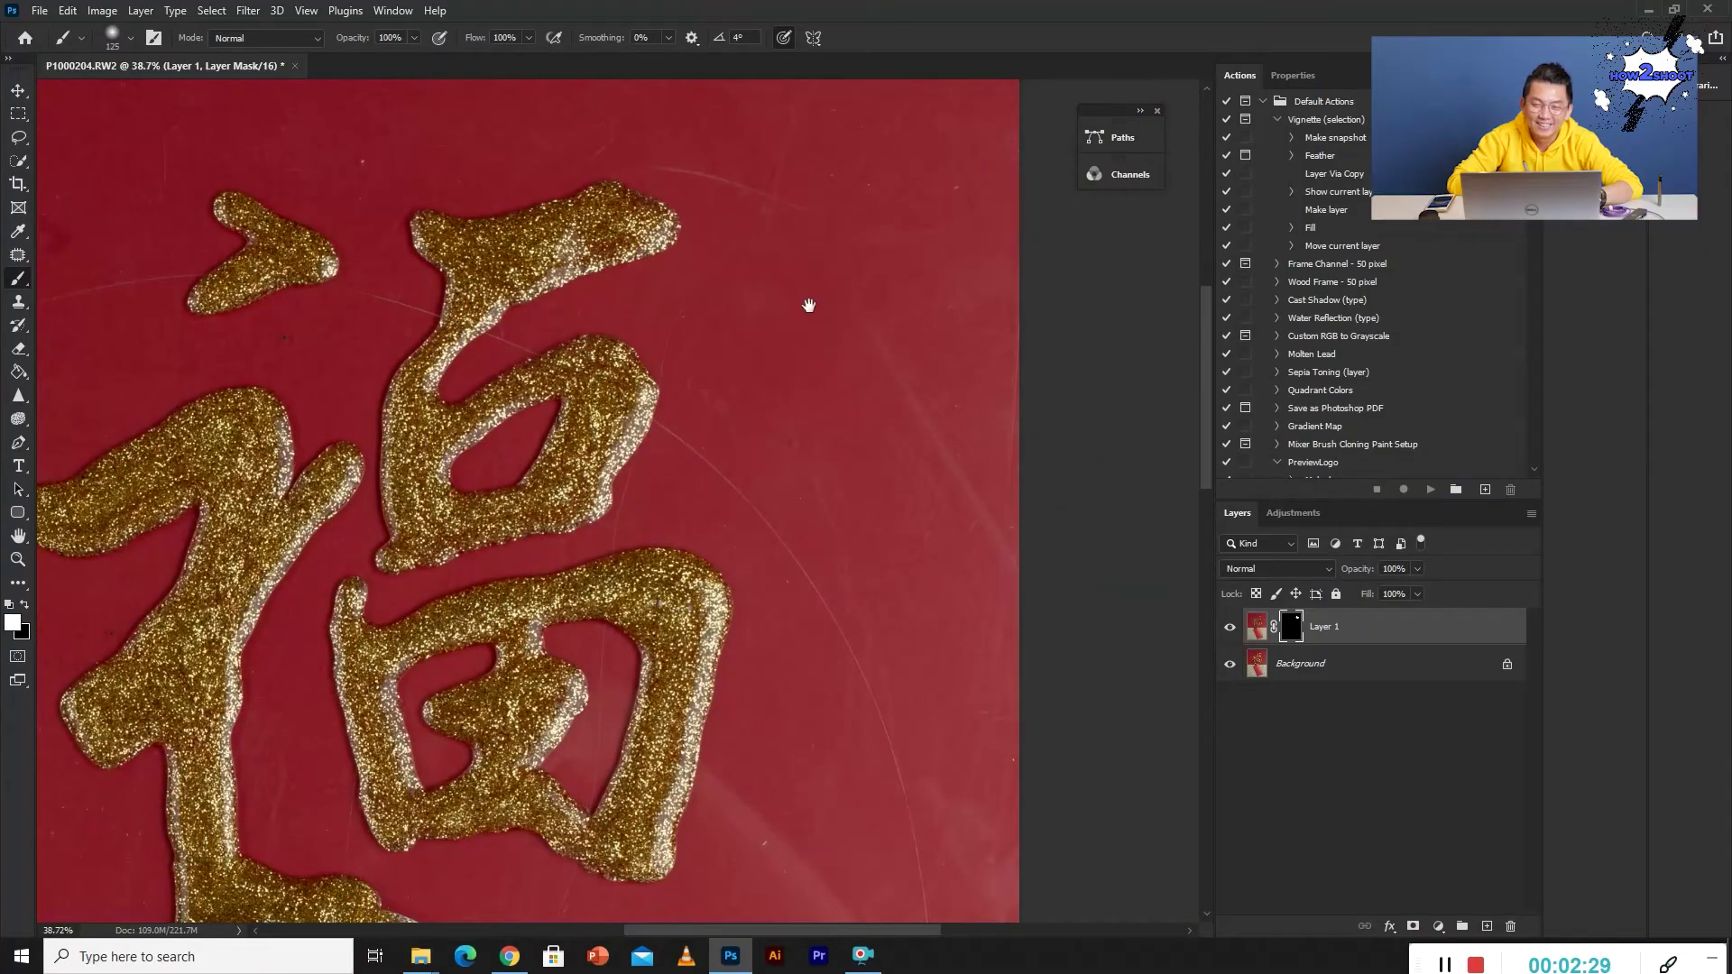
pyautogui.moveTo(809, 306); pyautogui.dragTo(719, 377)
pyautogui.moveTo(695, 279)
pyautogui.mouseDown()
pyautogui.moveTo(734, 262)
pyautogui.moveTo(798, 350)
pyautogui.mouseUp()
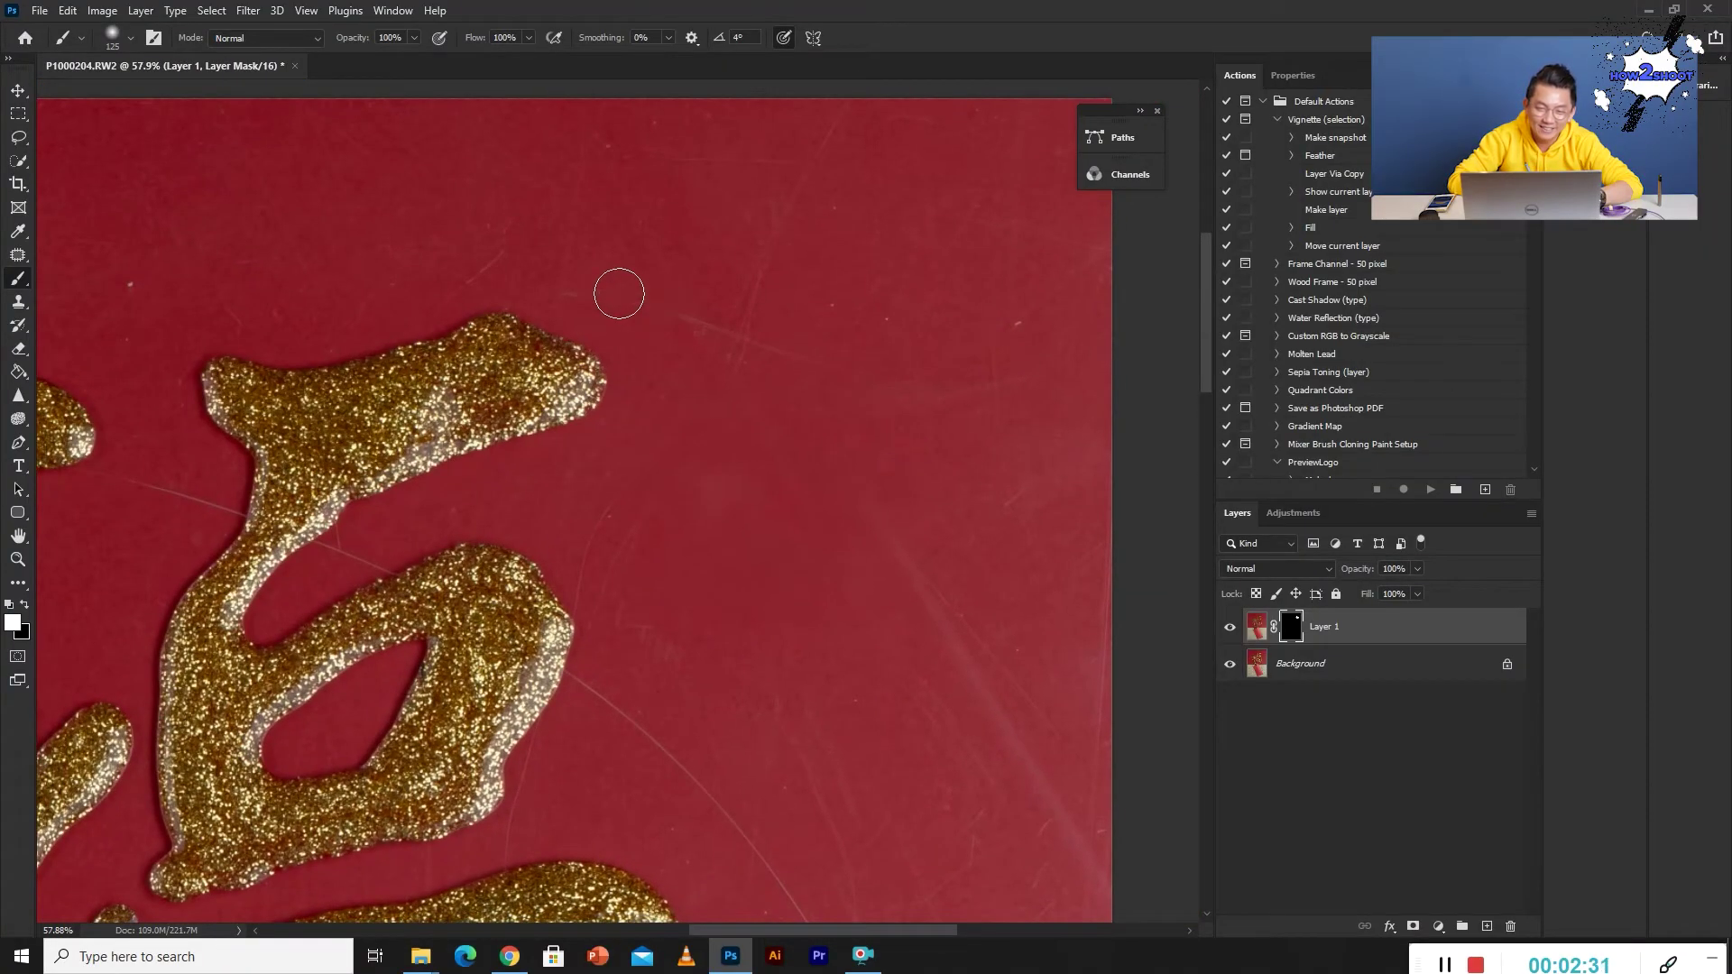
# Paint white on the mask over the red paper right of the character, using brush size 1000 and then 300.
pyautogui.moveTo(872, 261); pyautogui.dragTo(827, 262)
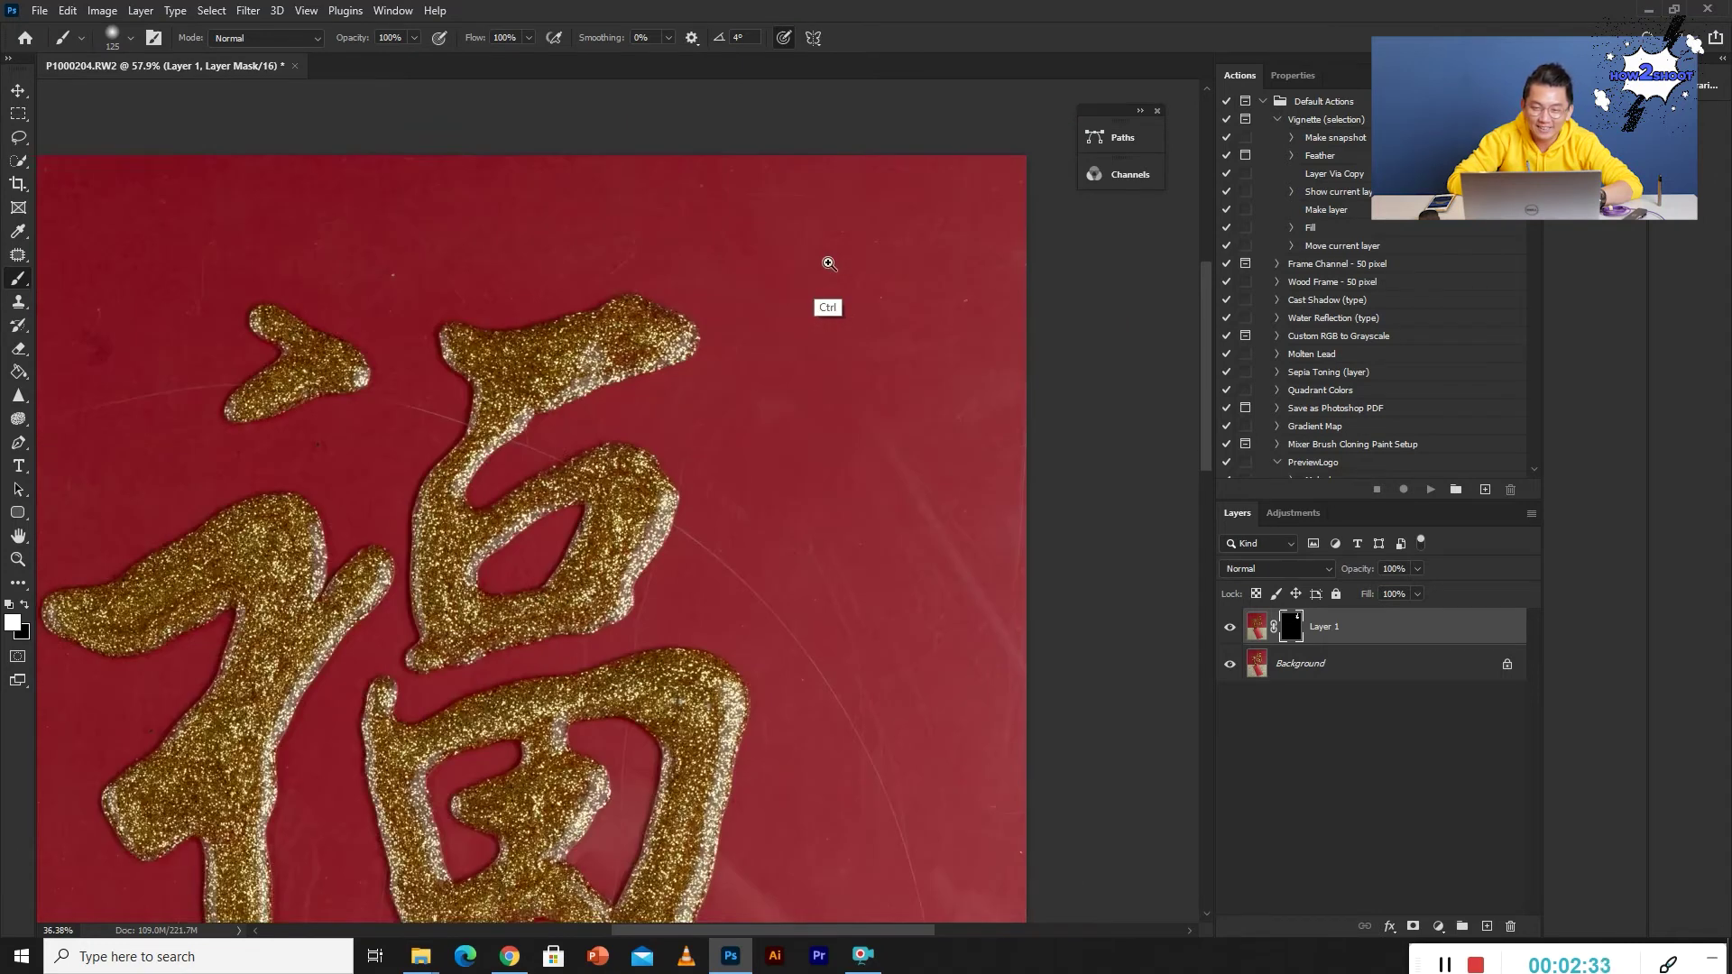
pyautogui.press(']')
pyautogui.press(']')
pyautogui.press(']')
pyautogui.press(']')
pyautogui.press(']')
pyautogui.press(']')
pyautogui.press(']')
pyautogui.press(']')
pyautogui.press(']')
pyautogui.press(']')
pyautogui.press(']')
pyautogui.press(']')
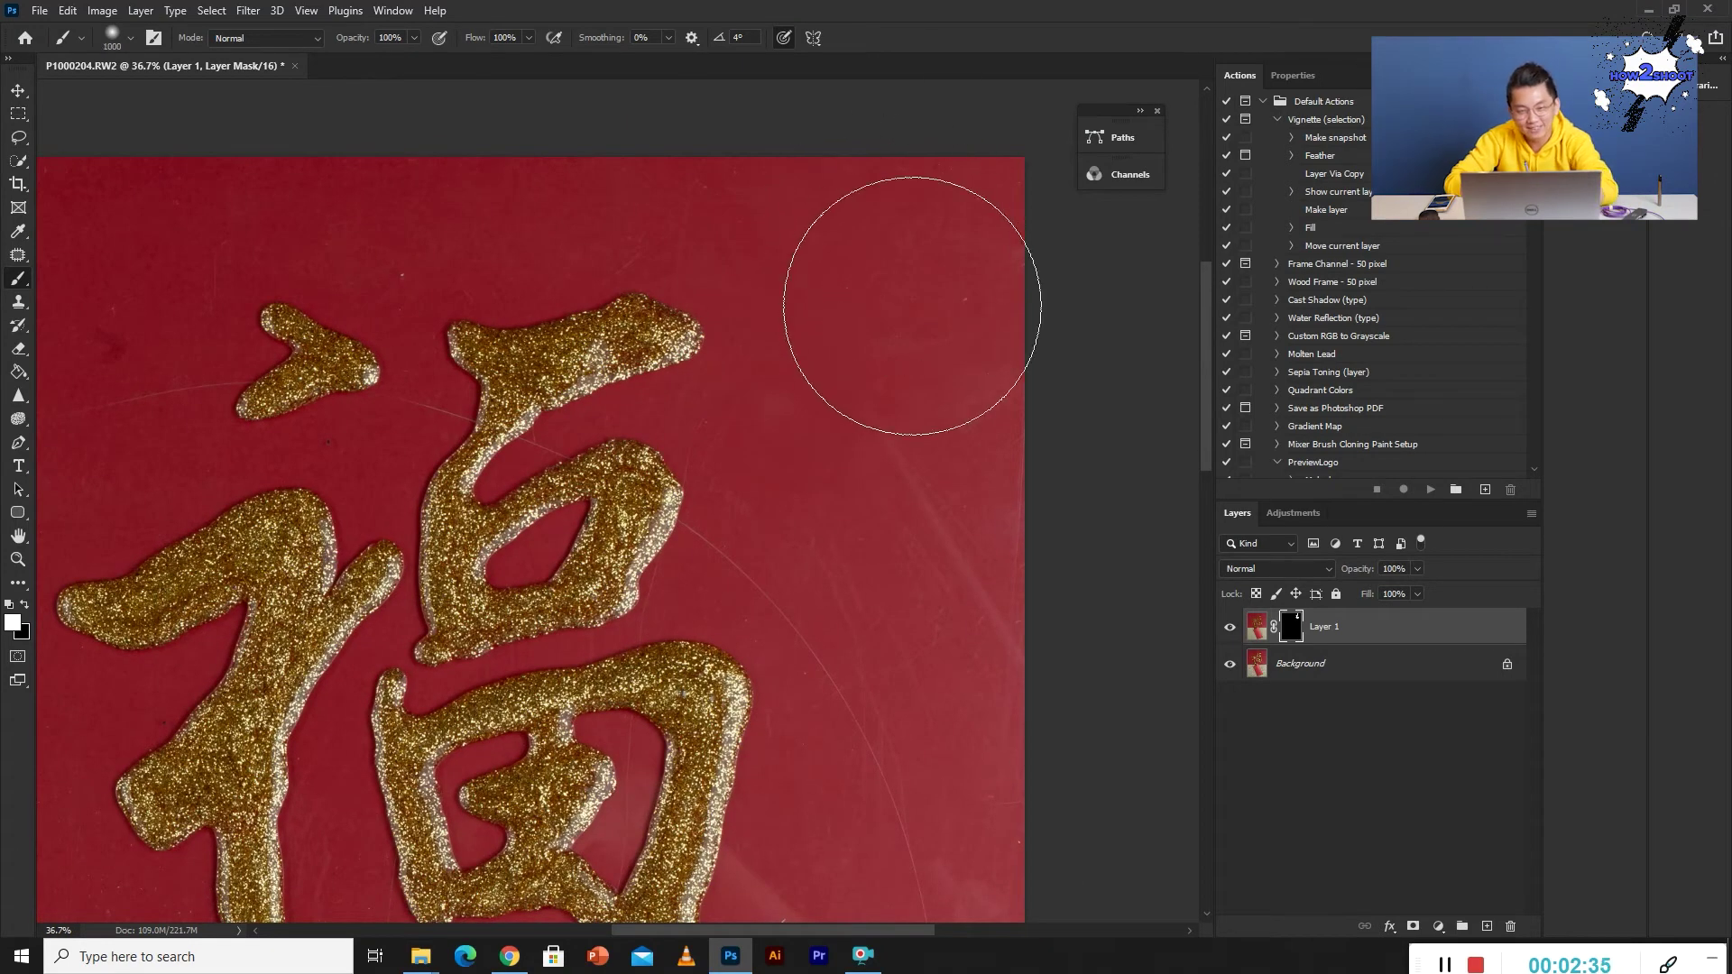
pyautogui.press('[')
pyautogui.press('[')
pyautogui.press('[')
pyautogui.press('[')
pyautogui.press('[')
pyautogui.press('[')
pyautogui.press('[')
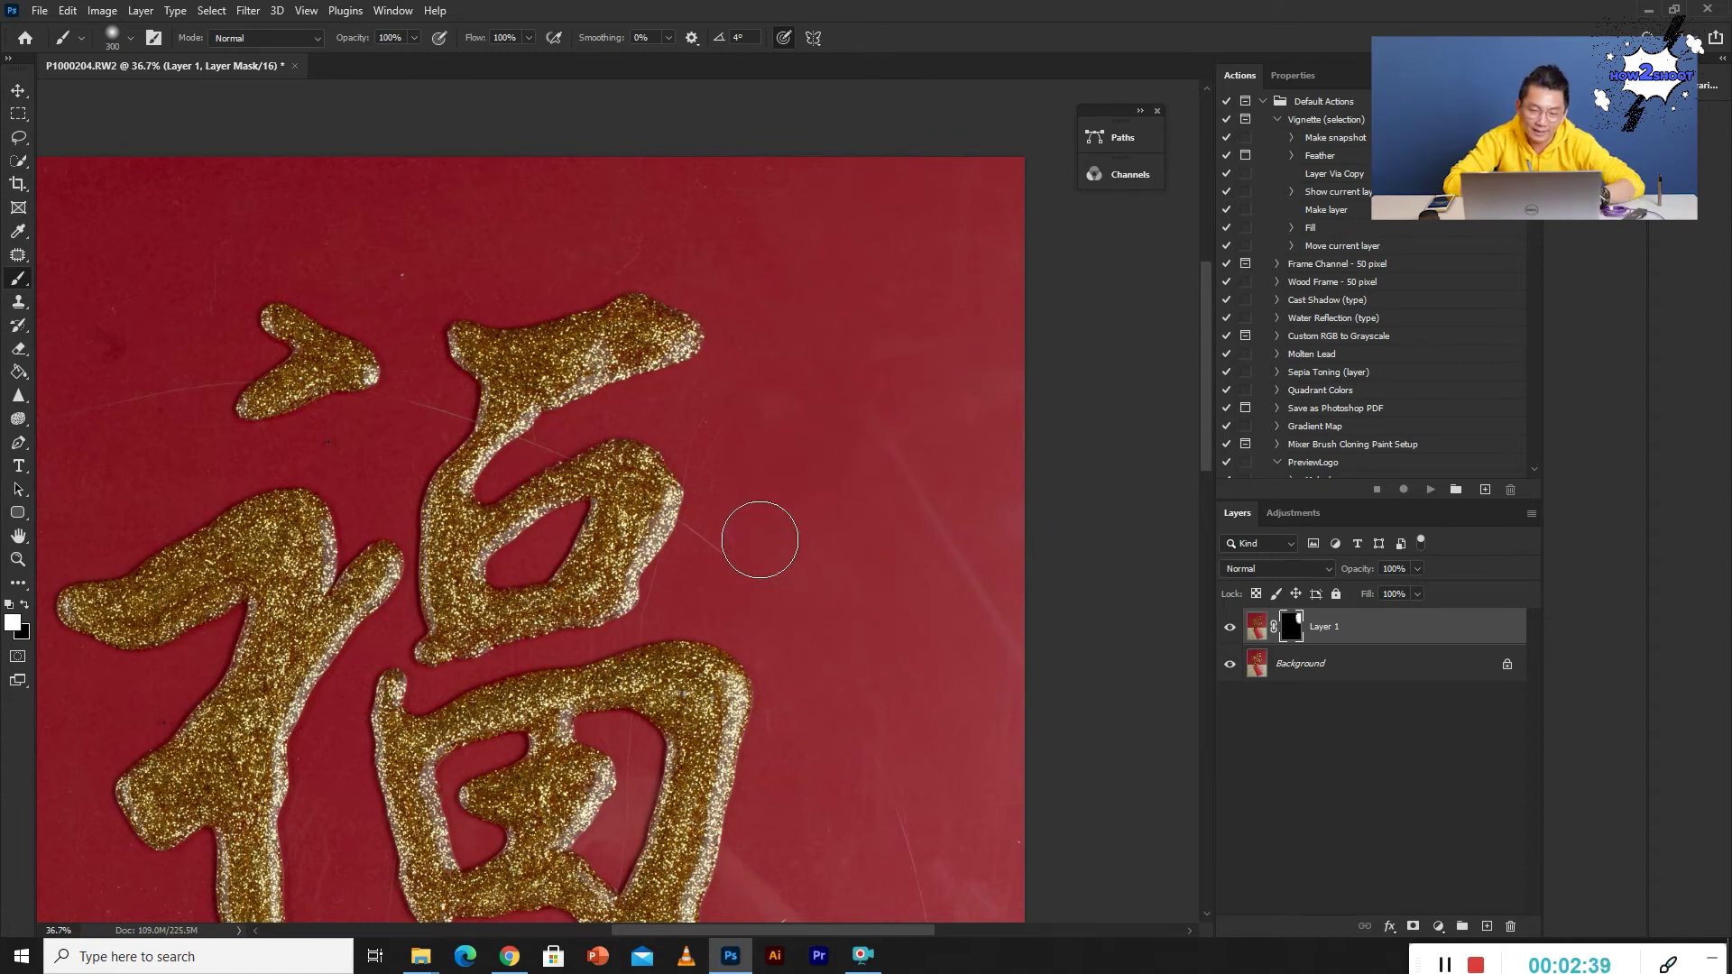
# Reduce the brush to size 100, paint the mask beside the glitter stroke's right edge, and undo the stroke that overlaps the glitter.
pyautogui.hotkey('ctrl', 'space')
pyautogui.moveTo(762, 486)
pyautogui.mouseDown()
pyautogui.moveTo(785, 514)
pyautogui.moveTo(746, 538)
pyautogui.mouseUp()
pyautogui.press('[')
pyautogui.press('[')
pyautogui.press('[')
pyautogui.press('[')
pyautogui.press('[')
pyautogui.press('[')
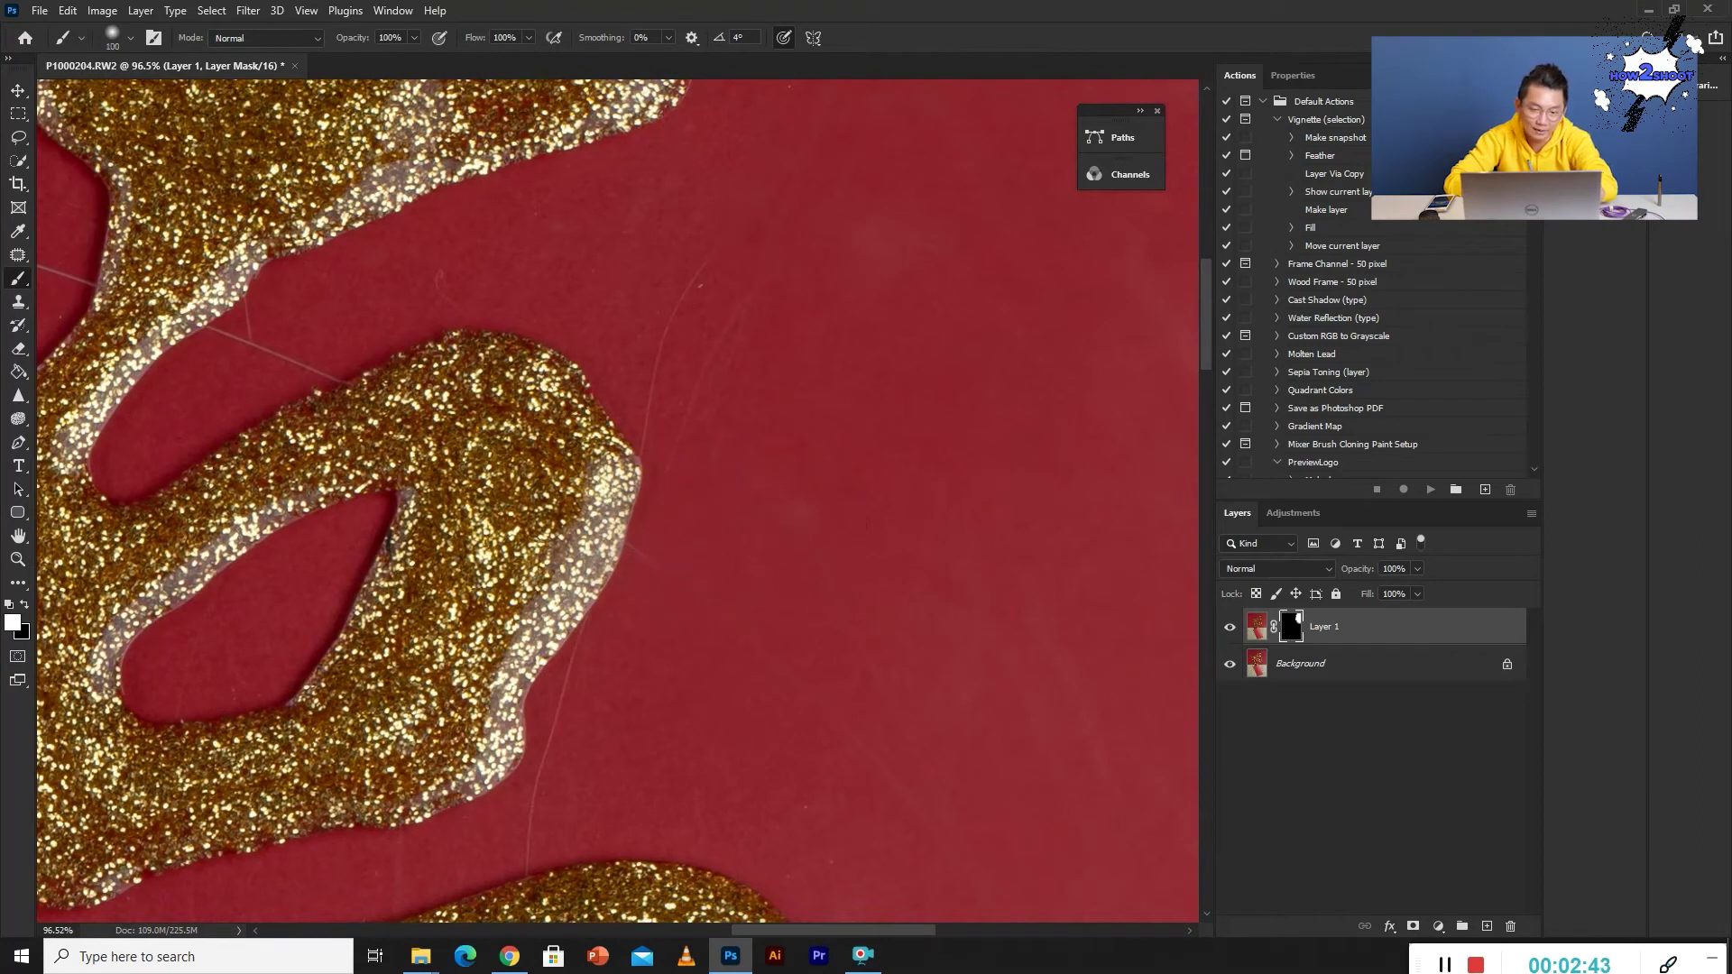
pyautogui.moveTo(653, 477); pyautogui.dragTo(644, 538)
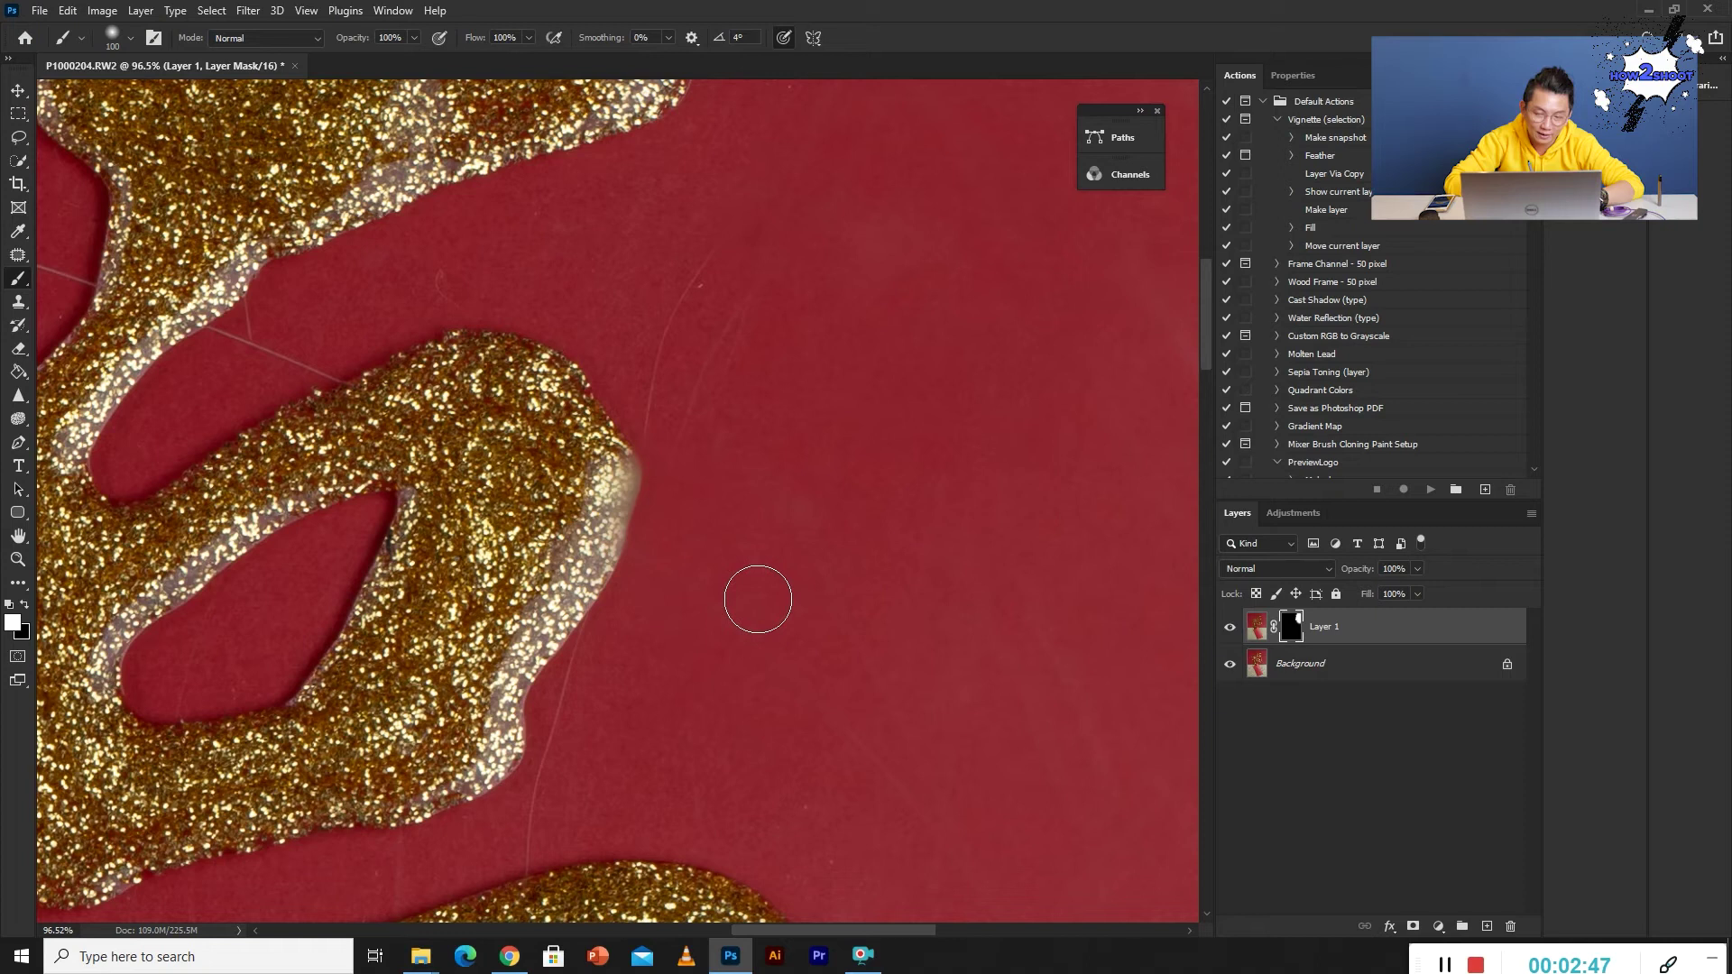
pyautogui.hotkey('ctrl', 'z')
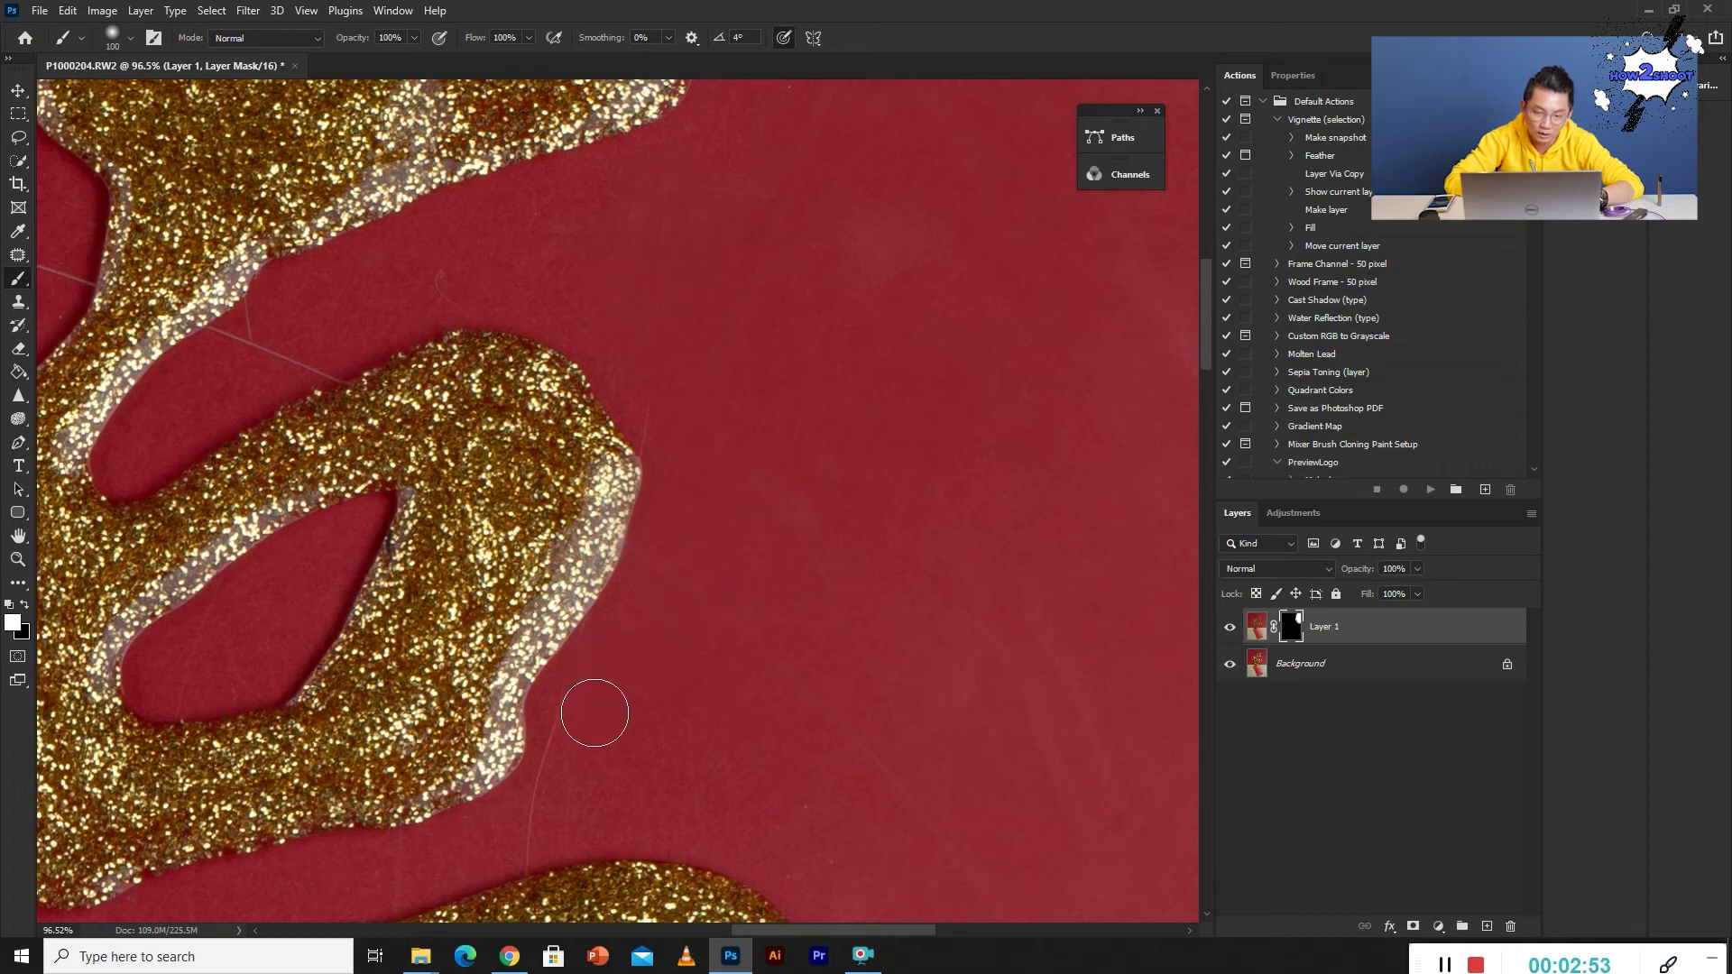
# Reduce the brush to size 60 and paint the mask over the fine scratch beside the glitter stroke's lower right edge.
pyautogui.press('[')
pyautogui.press('[')
pyautogui.press('[')
pyautogui.press('[')
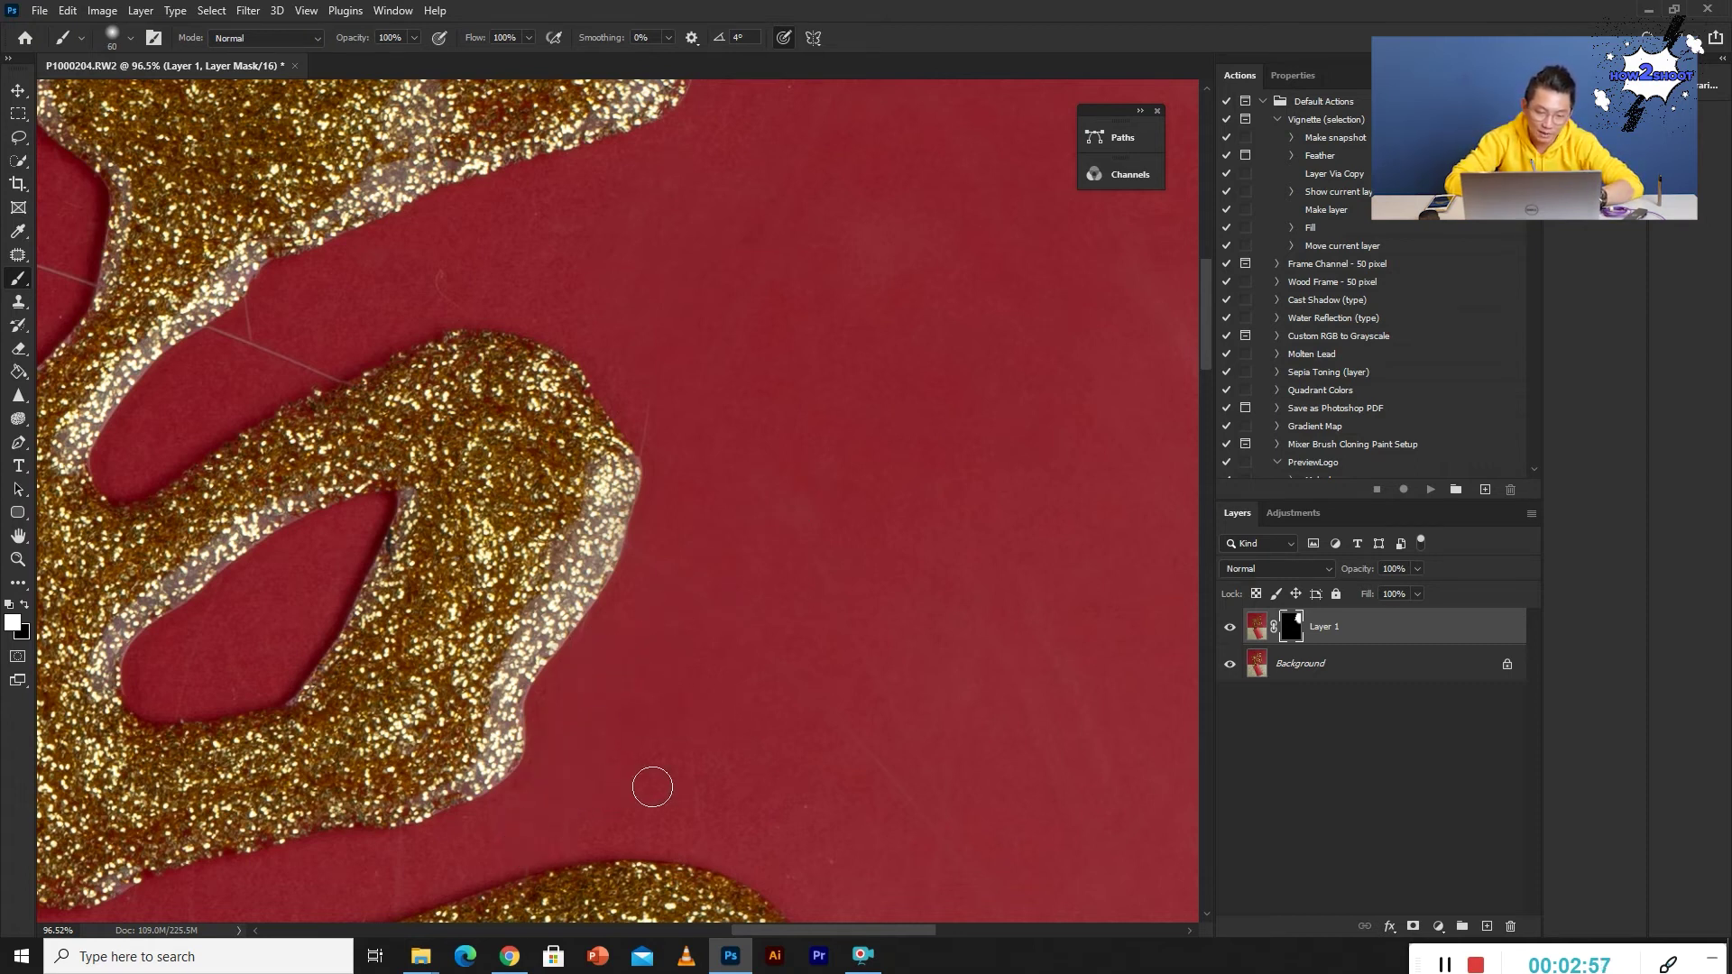
# Enlarge the brush to size 300 and paint the mask over the scratched red paper right of the character.
pyautogui.press(']')
pyautogui.press(']')
pyautogui.scroll(-5, 762, 768)
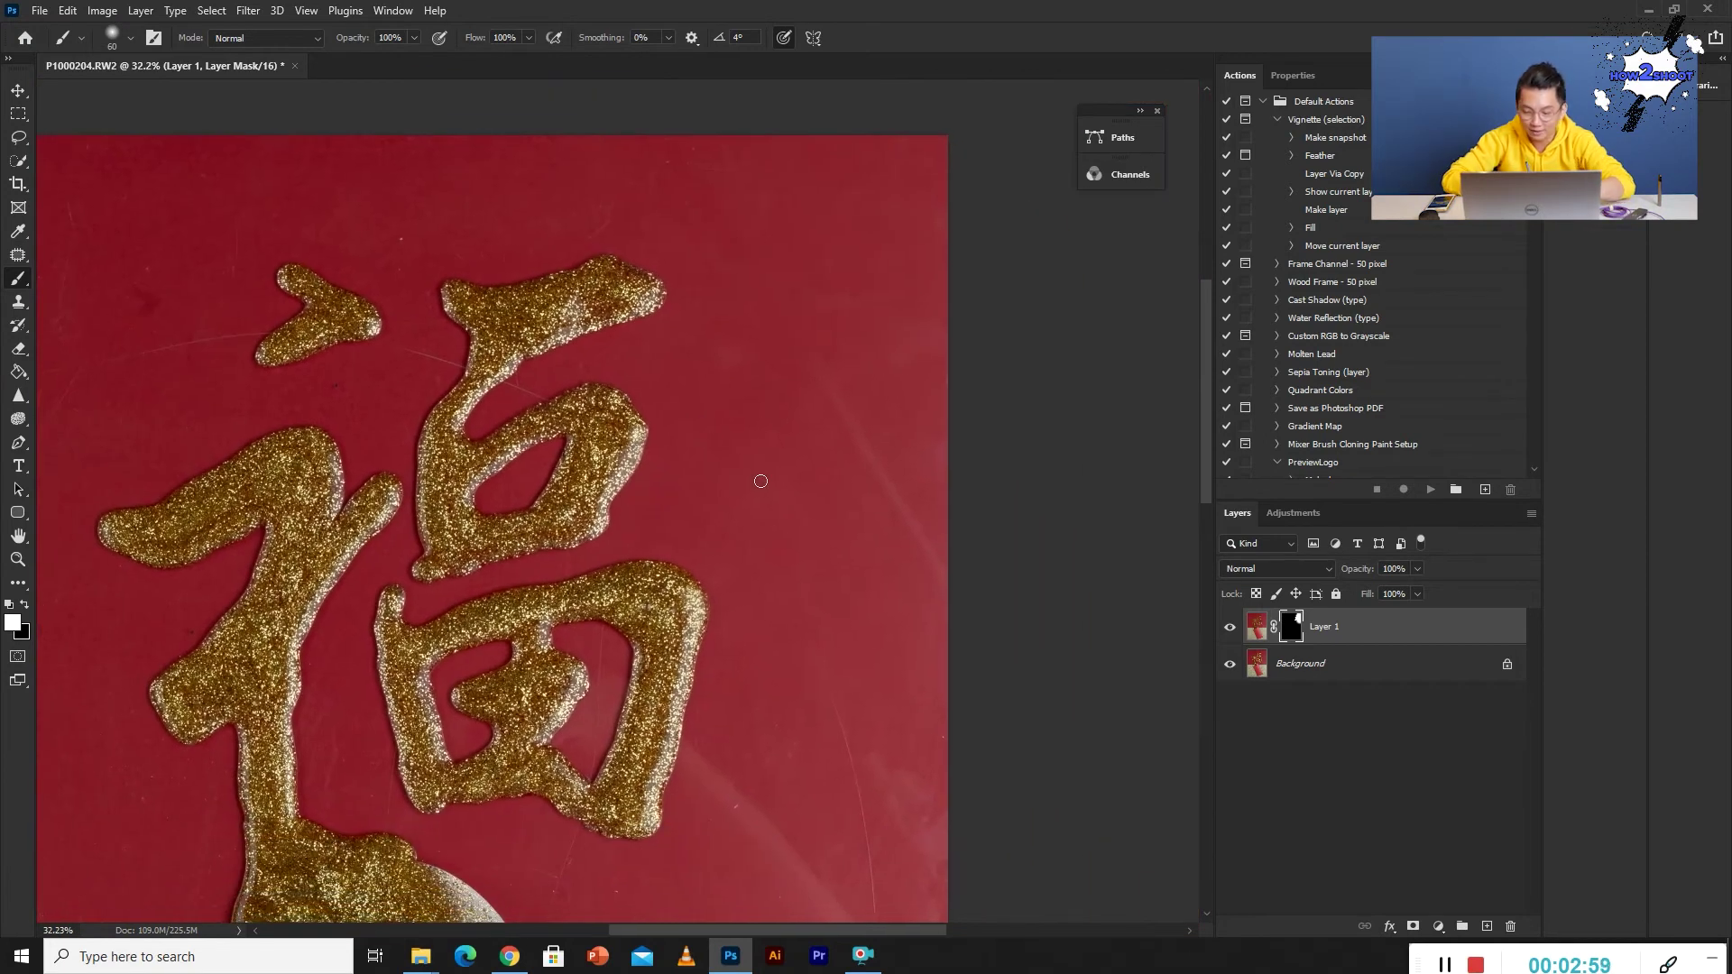
pyautogui.moveTo(773, 458)
pyautogui.mouseDown()
pyautogui.moveTo(849, 750)
pyautogui.moveTo(939, 836)
pyautogui.mouseUp()
pyautogui.moveTo(881, 780)
pyautogui.mouseDown()
pyautogui.moveTo(808, 559)
pyautogui.moveTo(831, 798)
pyautogui.mouseUp()
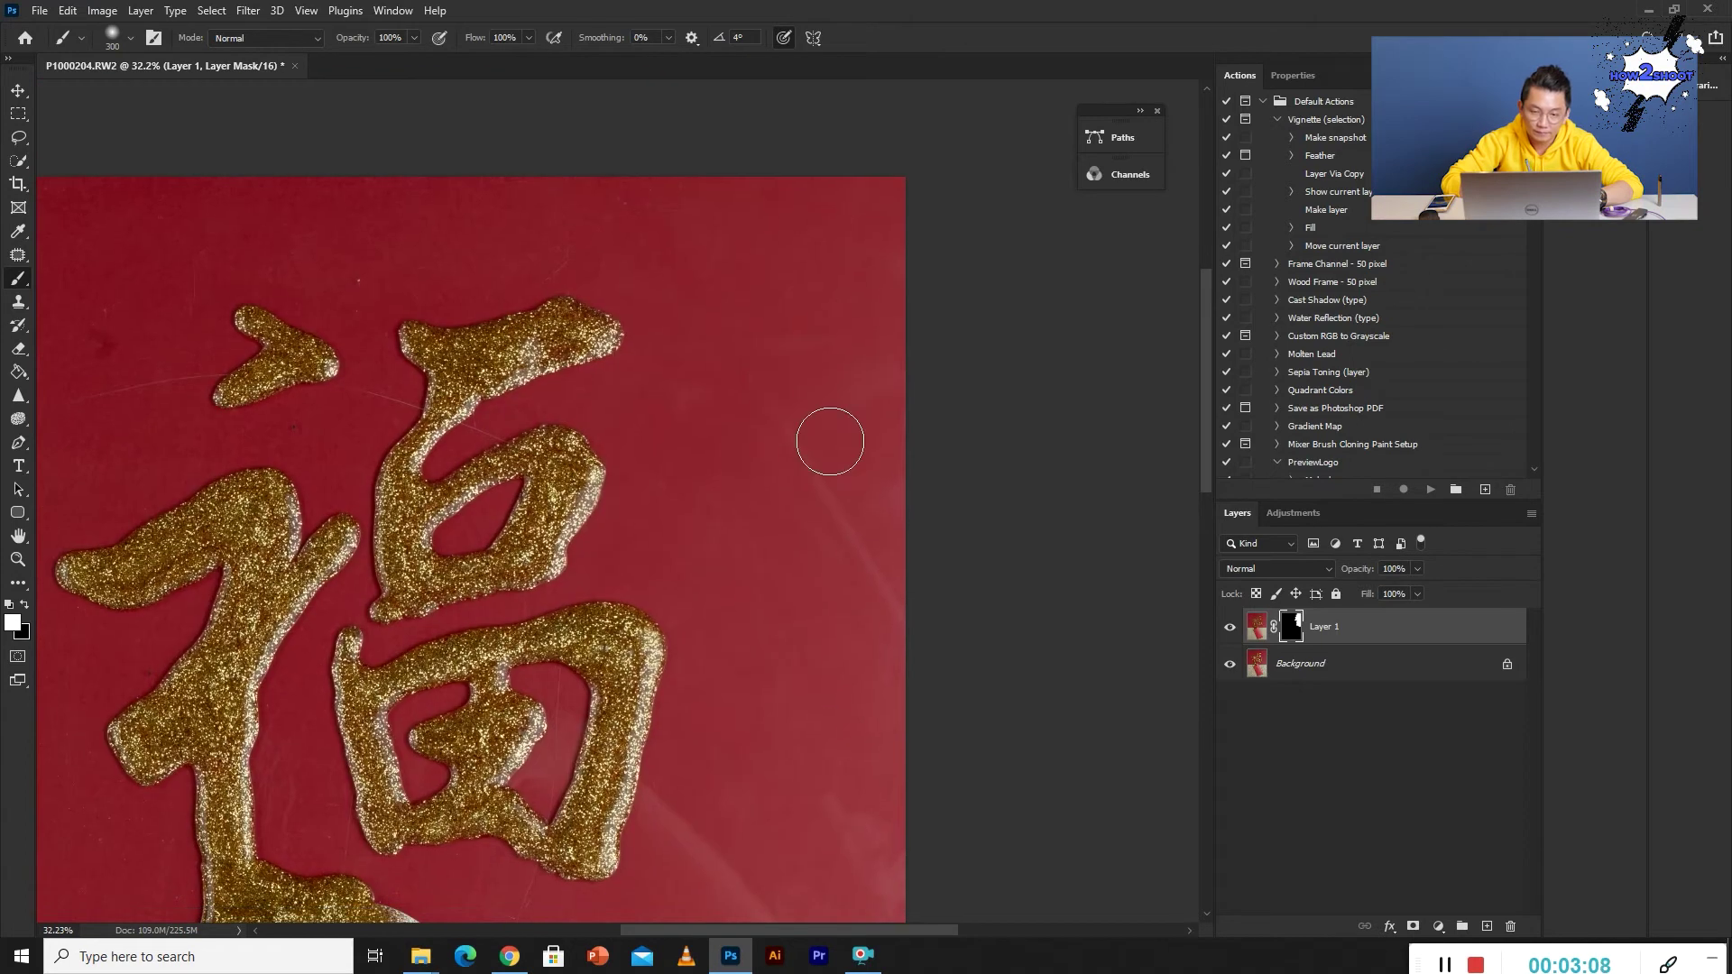
pyautogui.moveTo(756, 492)
pyautogui.mouseDown()
pyautogui.moveTo(808, 521)
pyautogui.moveTo(840, 375)
pyautogui.mouseUp()
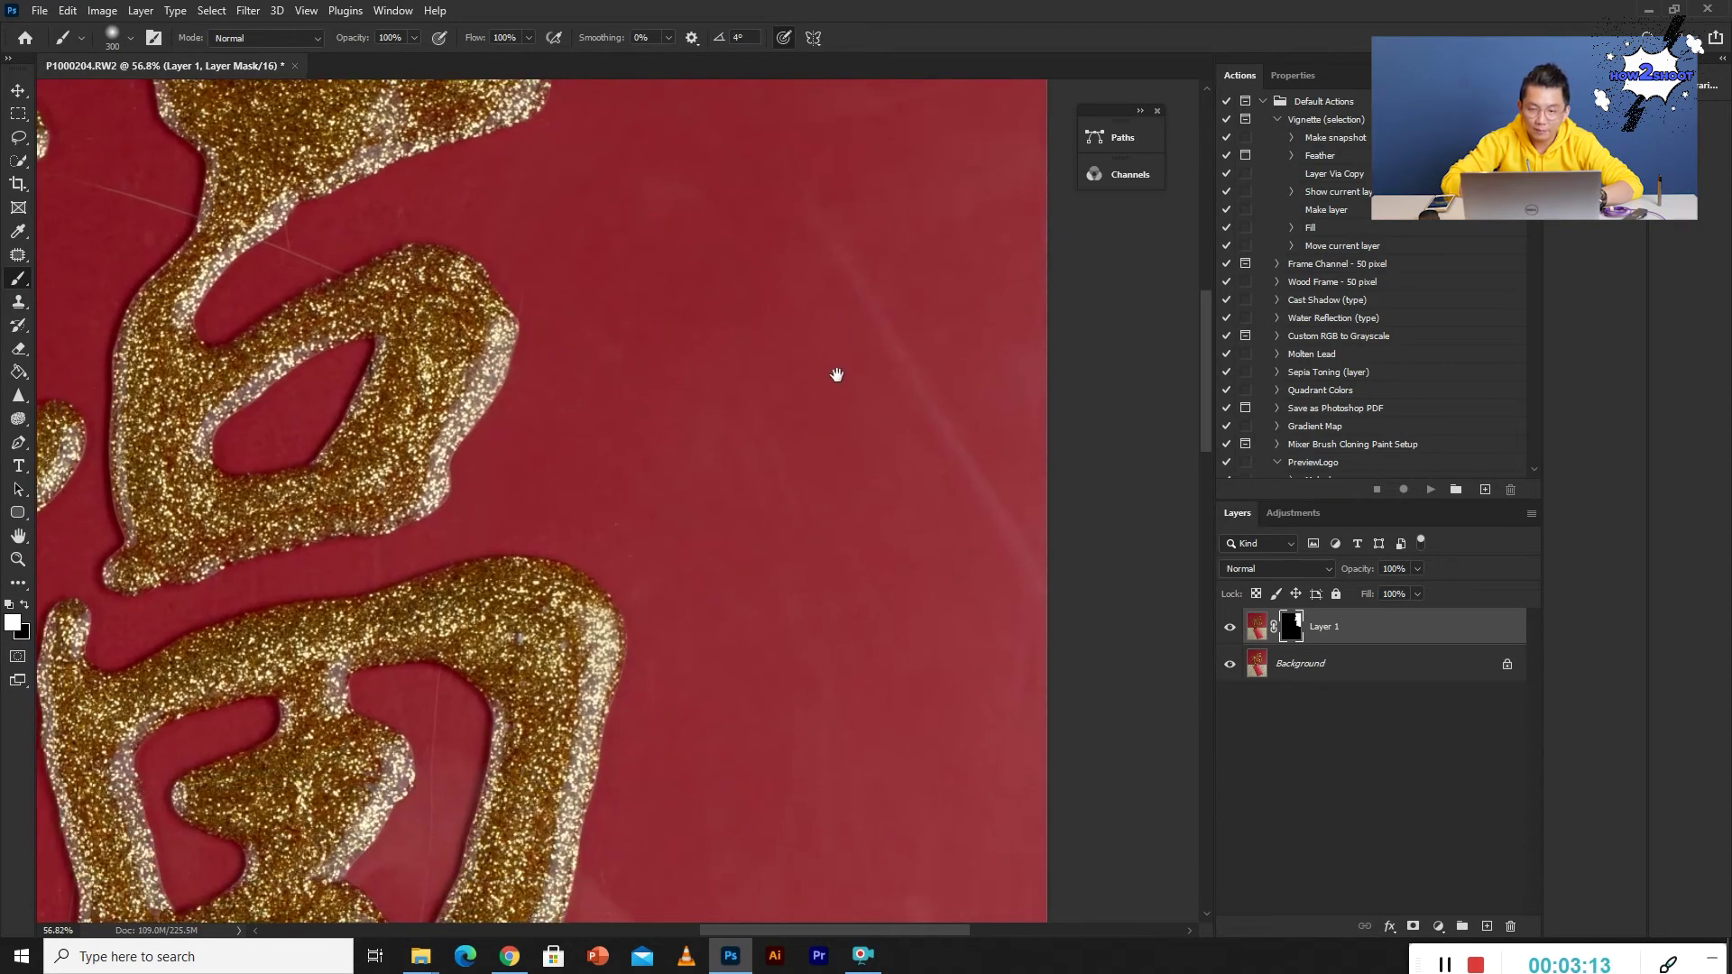
# Compare the red paper with and without the masked Layer 1 retouching.
pyautogui.click(1230, 627)
pyautogui.click(1230, 627)
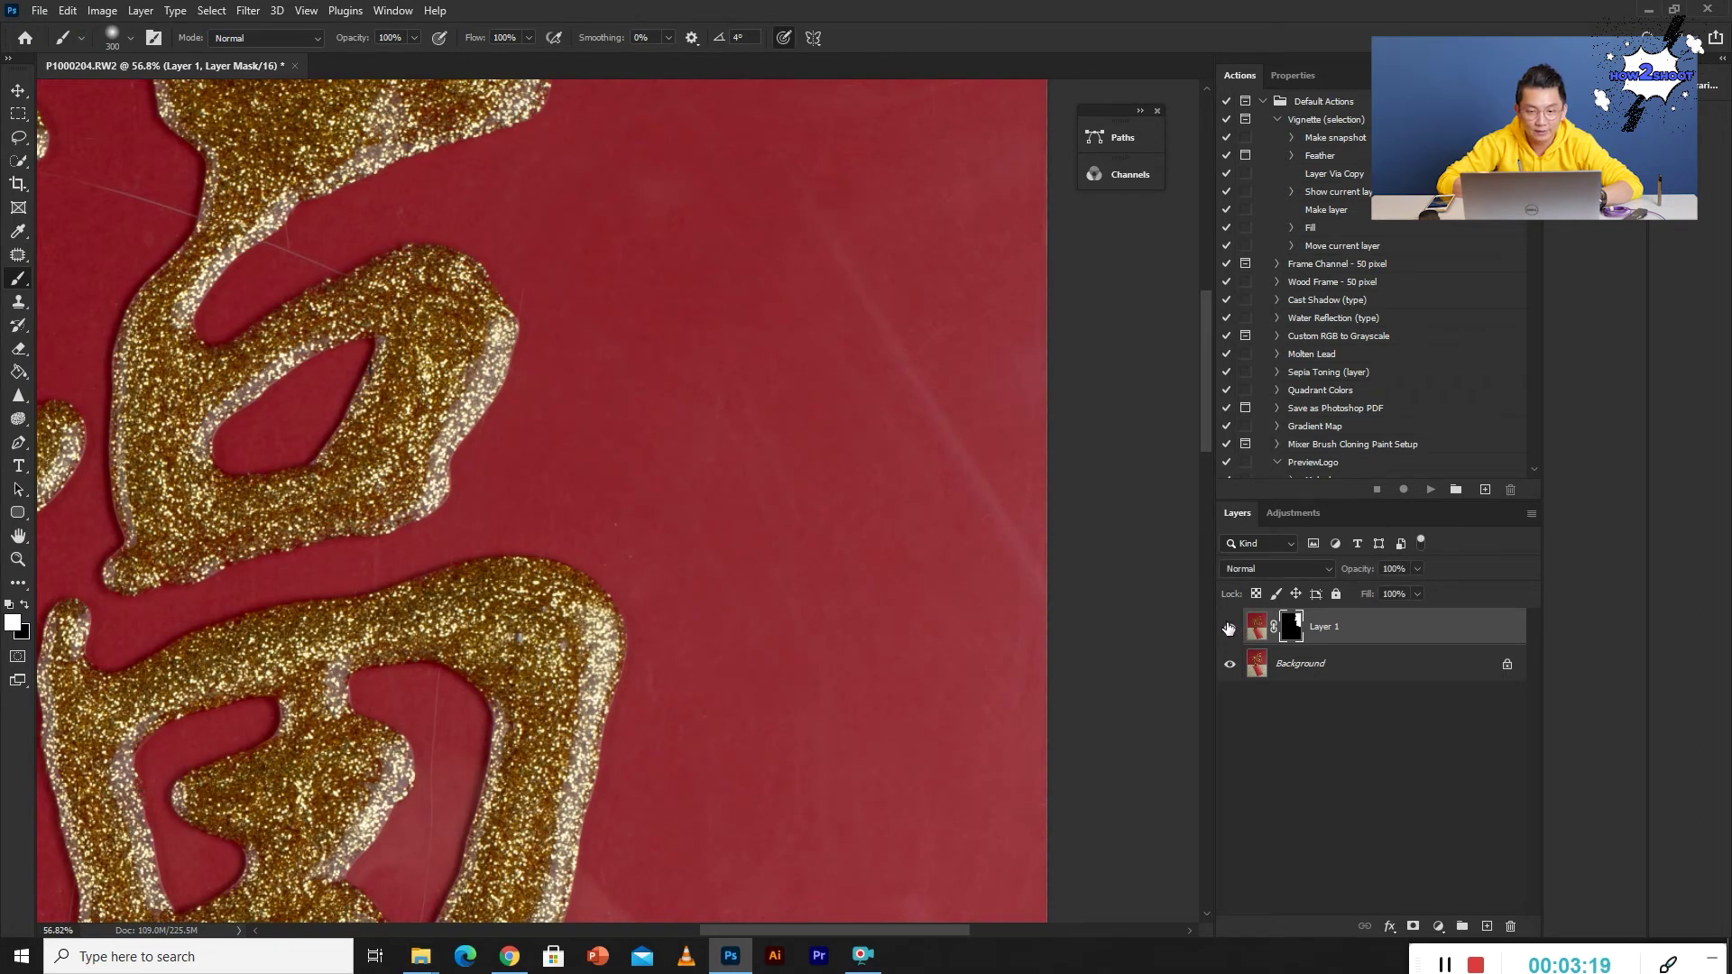
pyautogui.scroll(-4, 826, 460)
pyautogui.scroll(1, 825, 460)
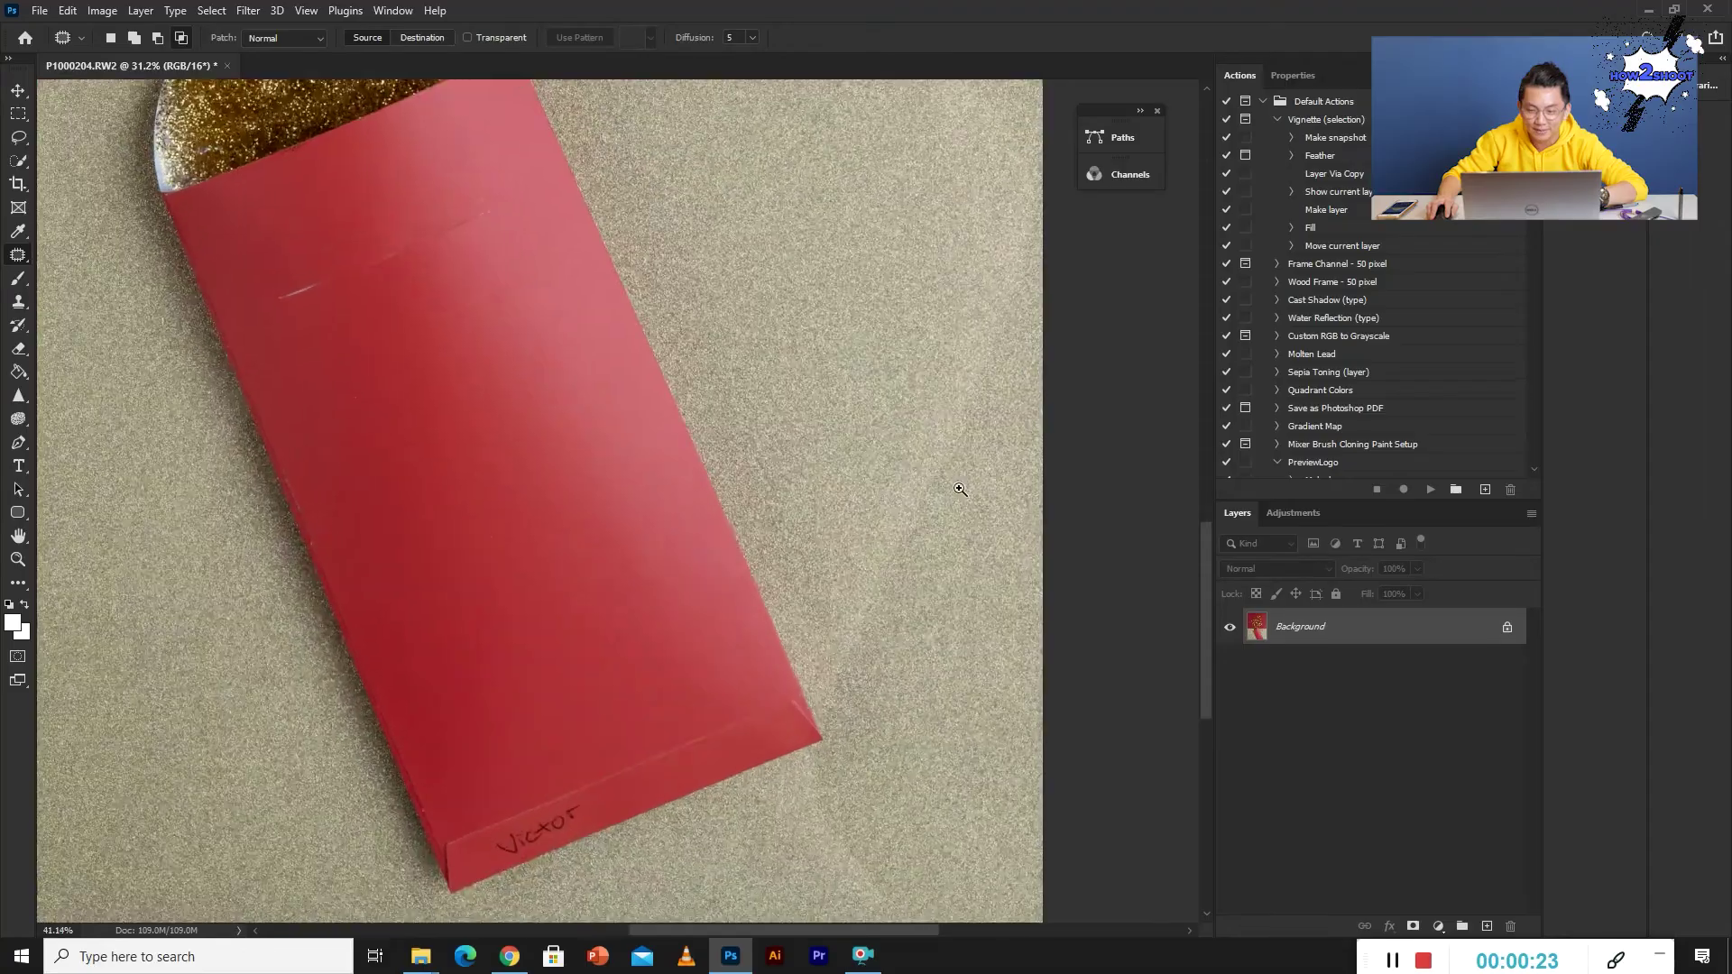
# Try to remove the pale crease on the glitter paper beside the envelope with the Patch Tool, sampling the adjacent clean area.
pyautogui.scroll(-3, 947, 529)
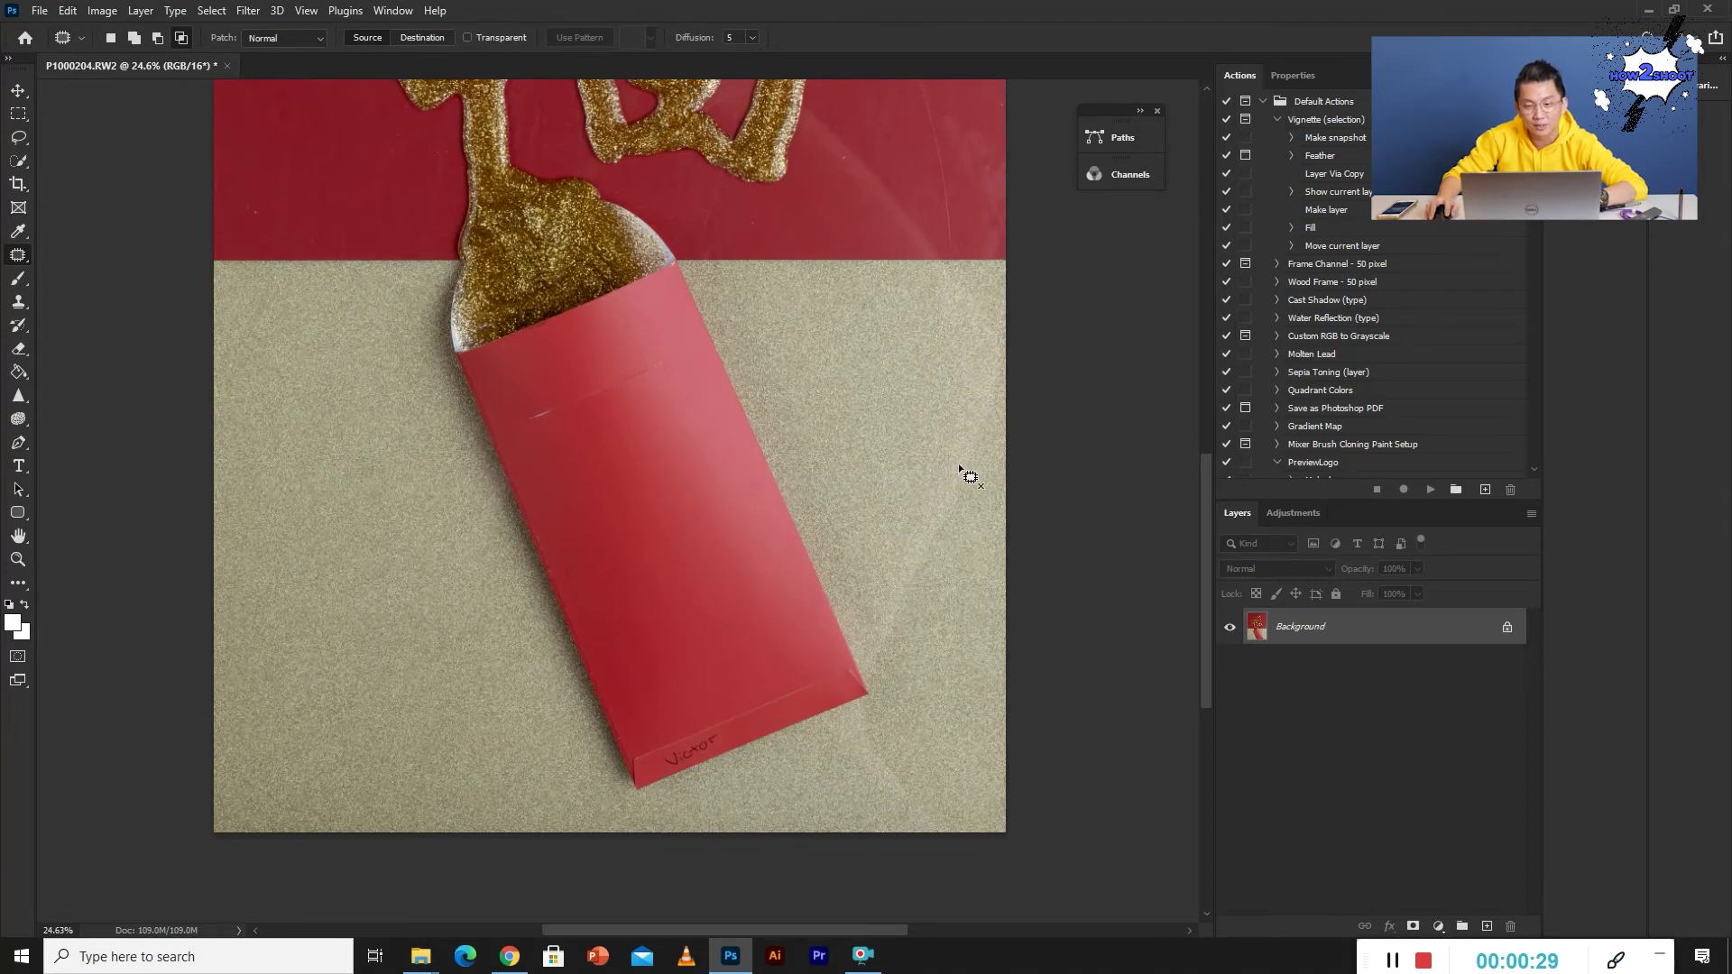
pyautogui.scroll(3, 990, 330)
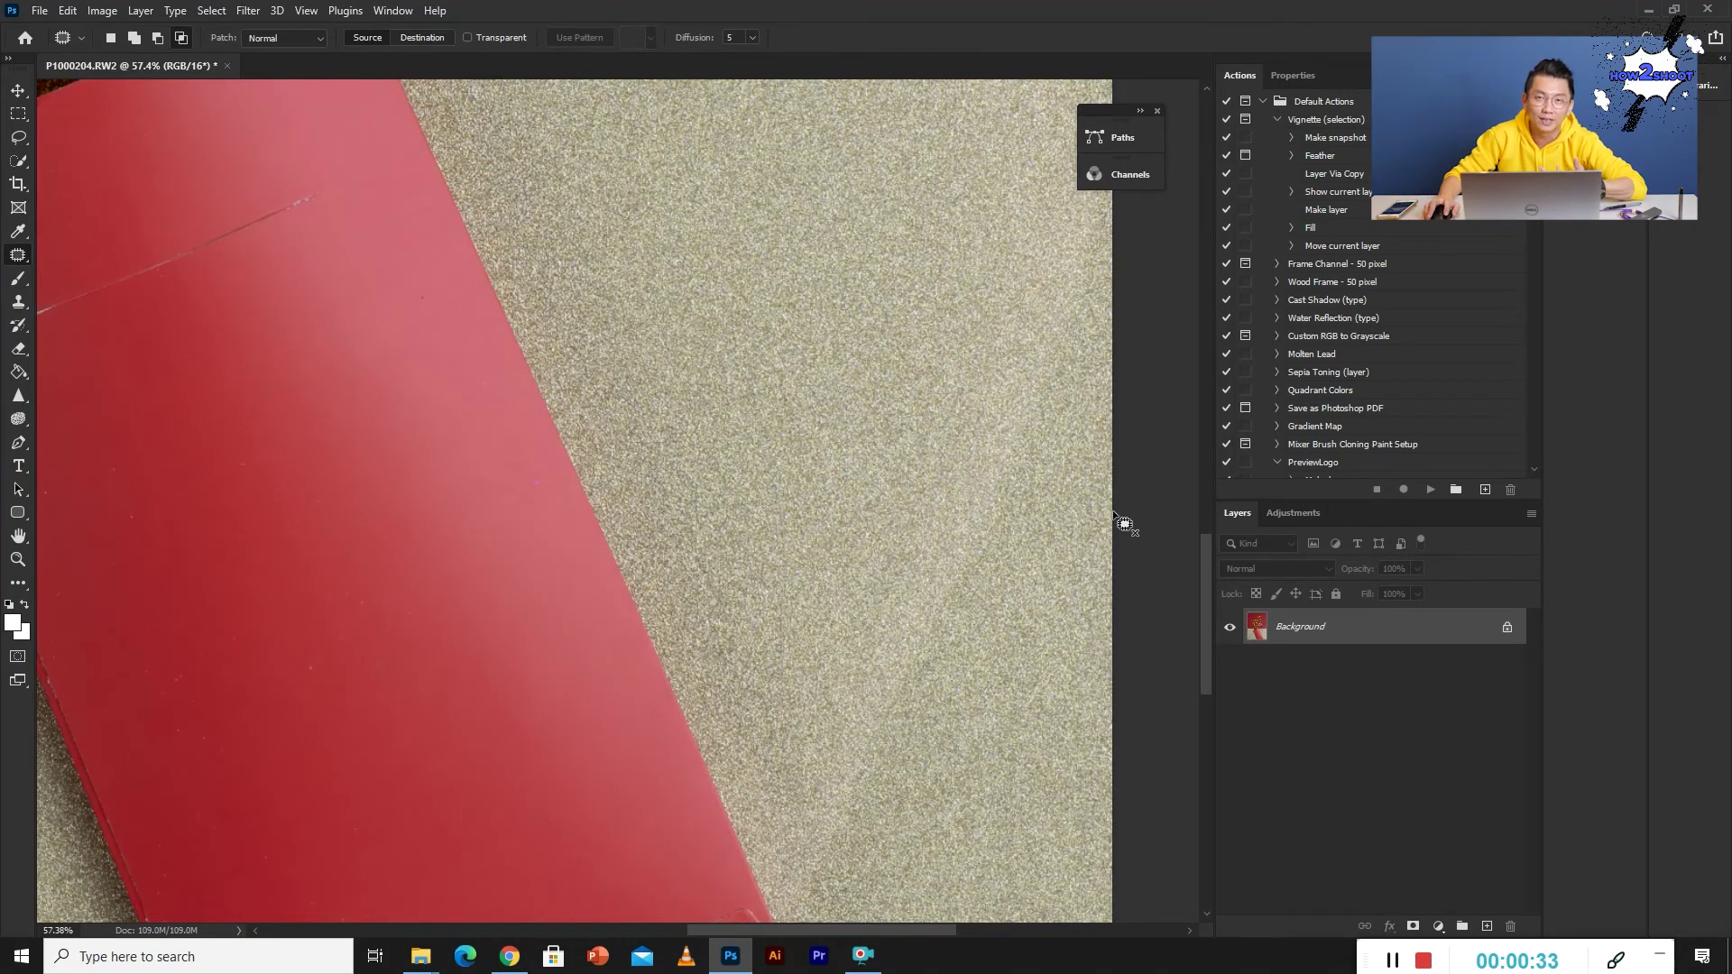
pyautogui.scroll(-2, 971, 545)
pyautogui.moveTo(728, 522); pyautogui.dragTo(770, 528)
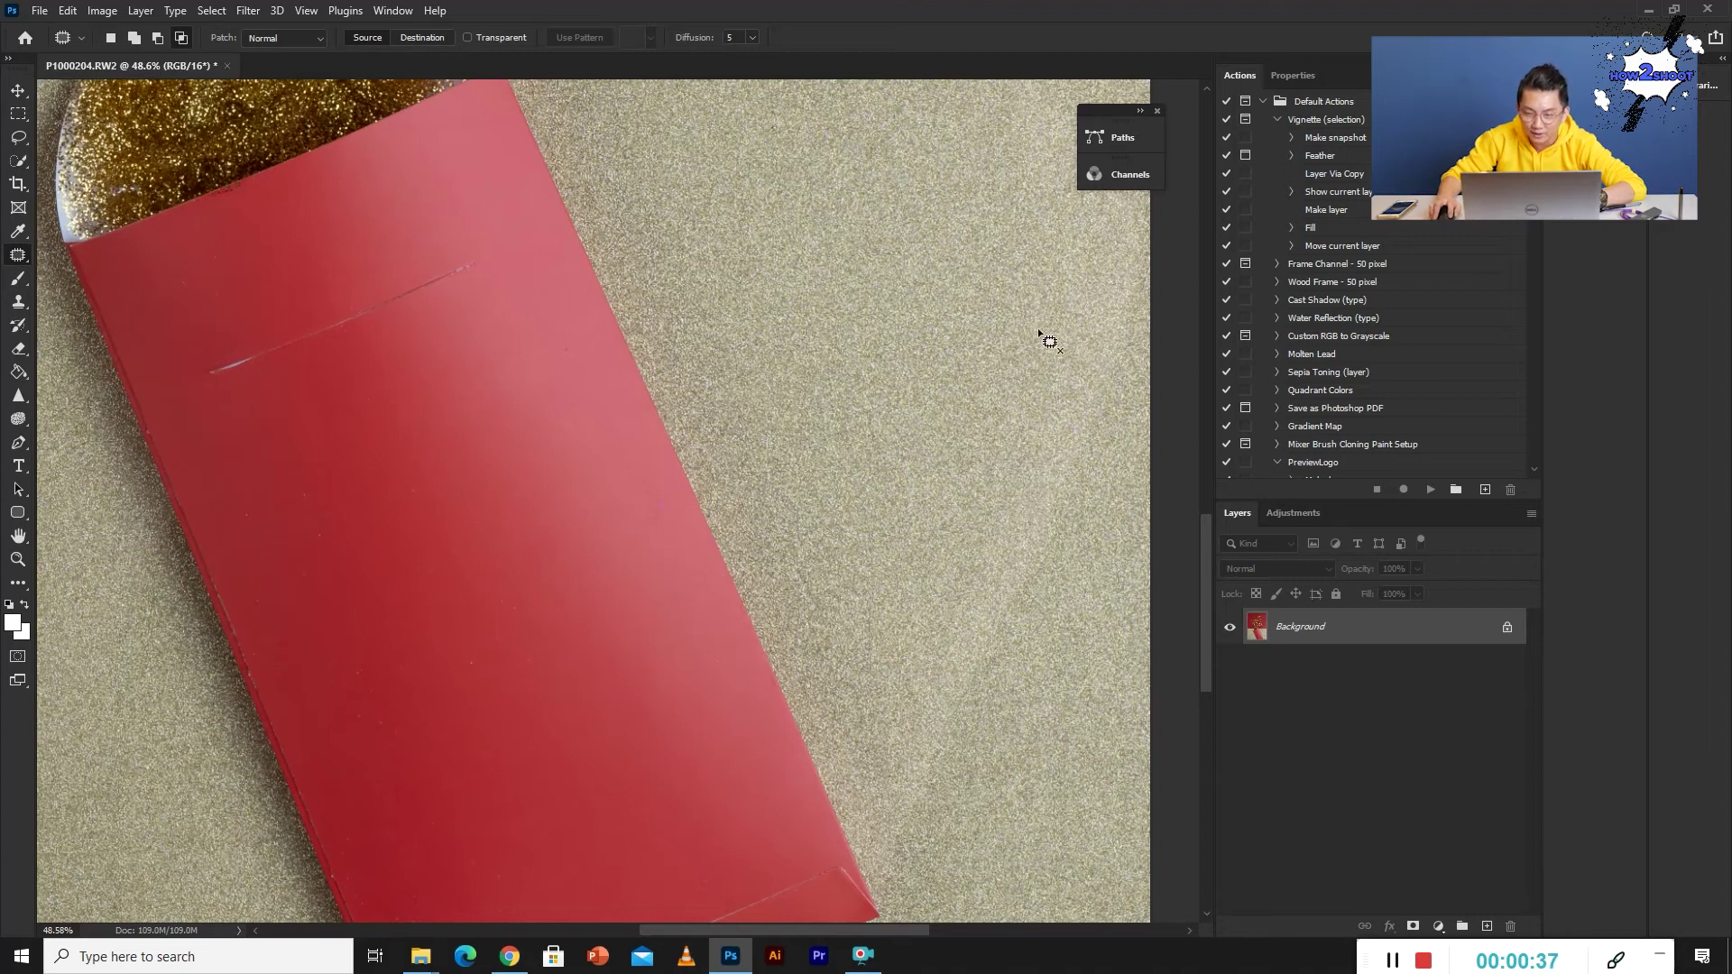
pyautogui.rightClick(18, 256)
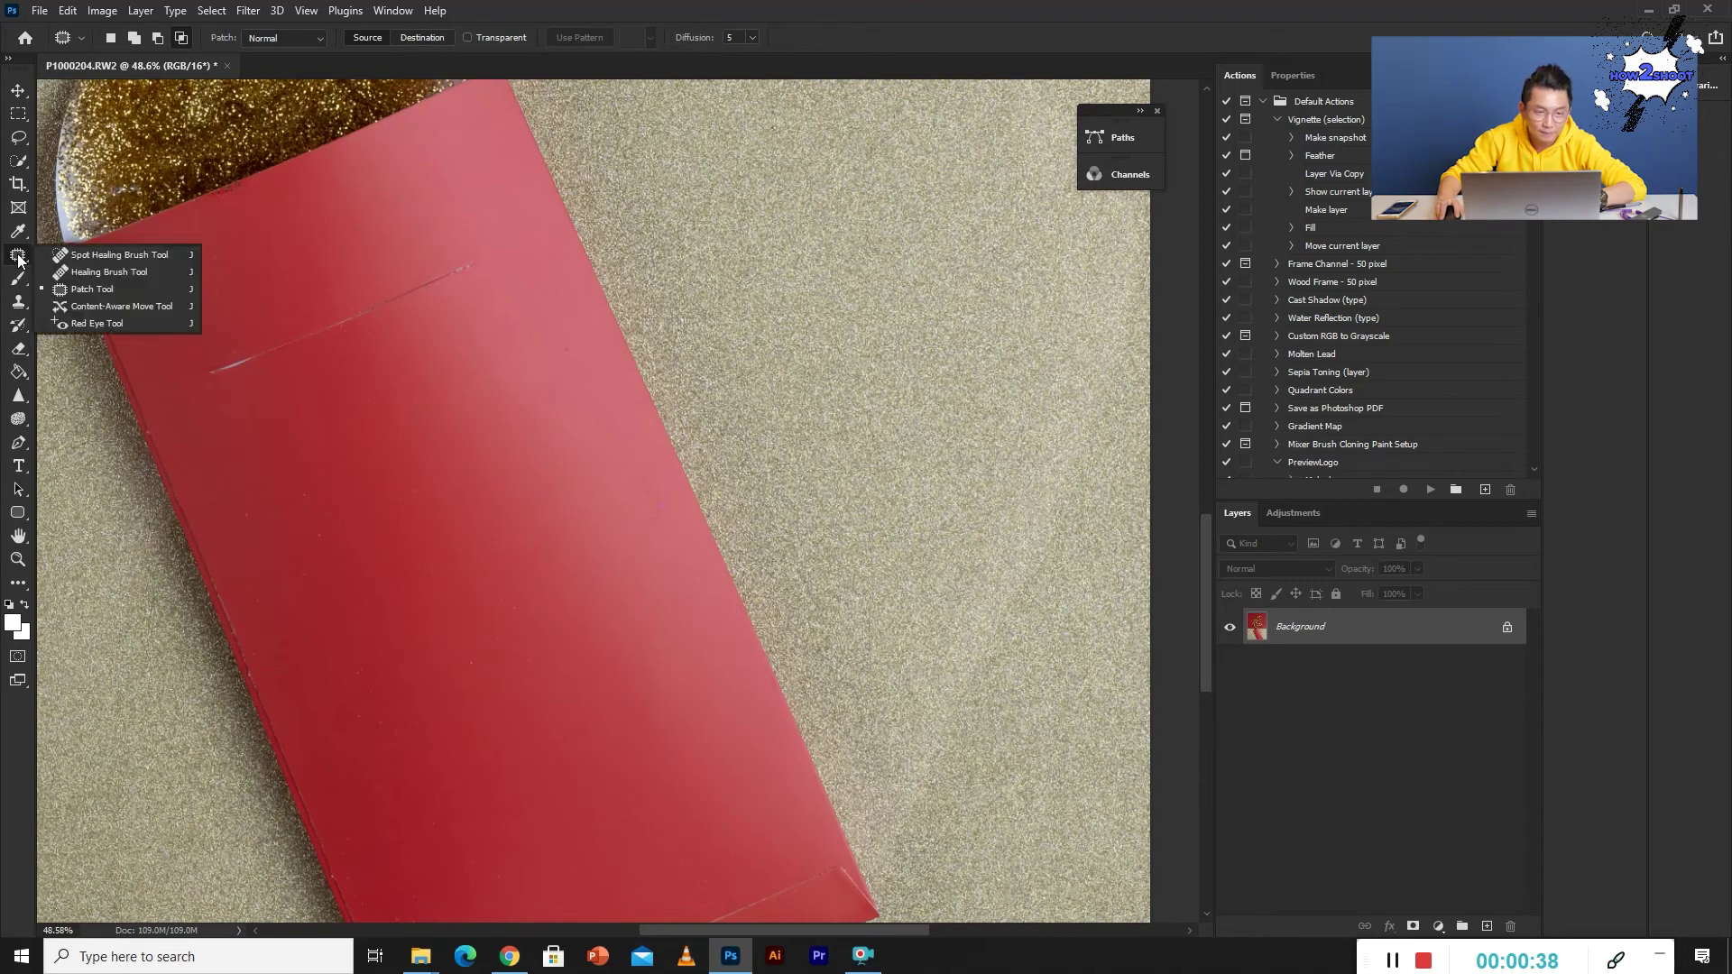
pyautogui.click(77, 290)
pyautogui.moveTo(1090, 360); pyautogui.dragTo(1037, 363)
pyautogui.moveTo(1054, 480); pyautogui.dragTo(955, 455)
pyautogui.hotkey('ctrl', 'd')
pyautogui.moveTo(952, 380); pyautogui.dragTo(846, 448)
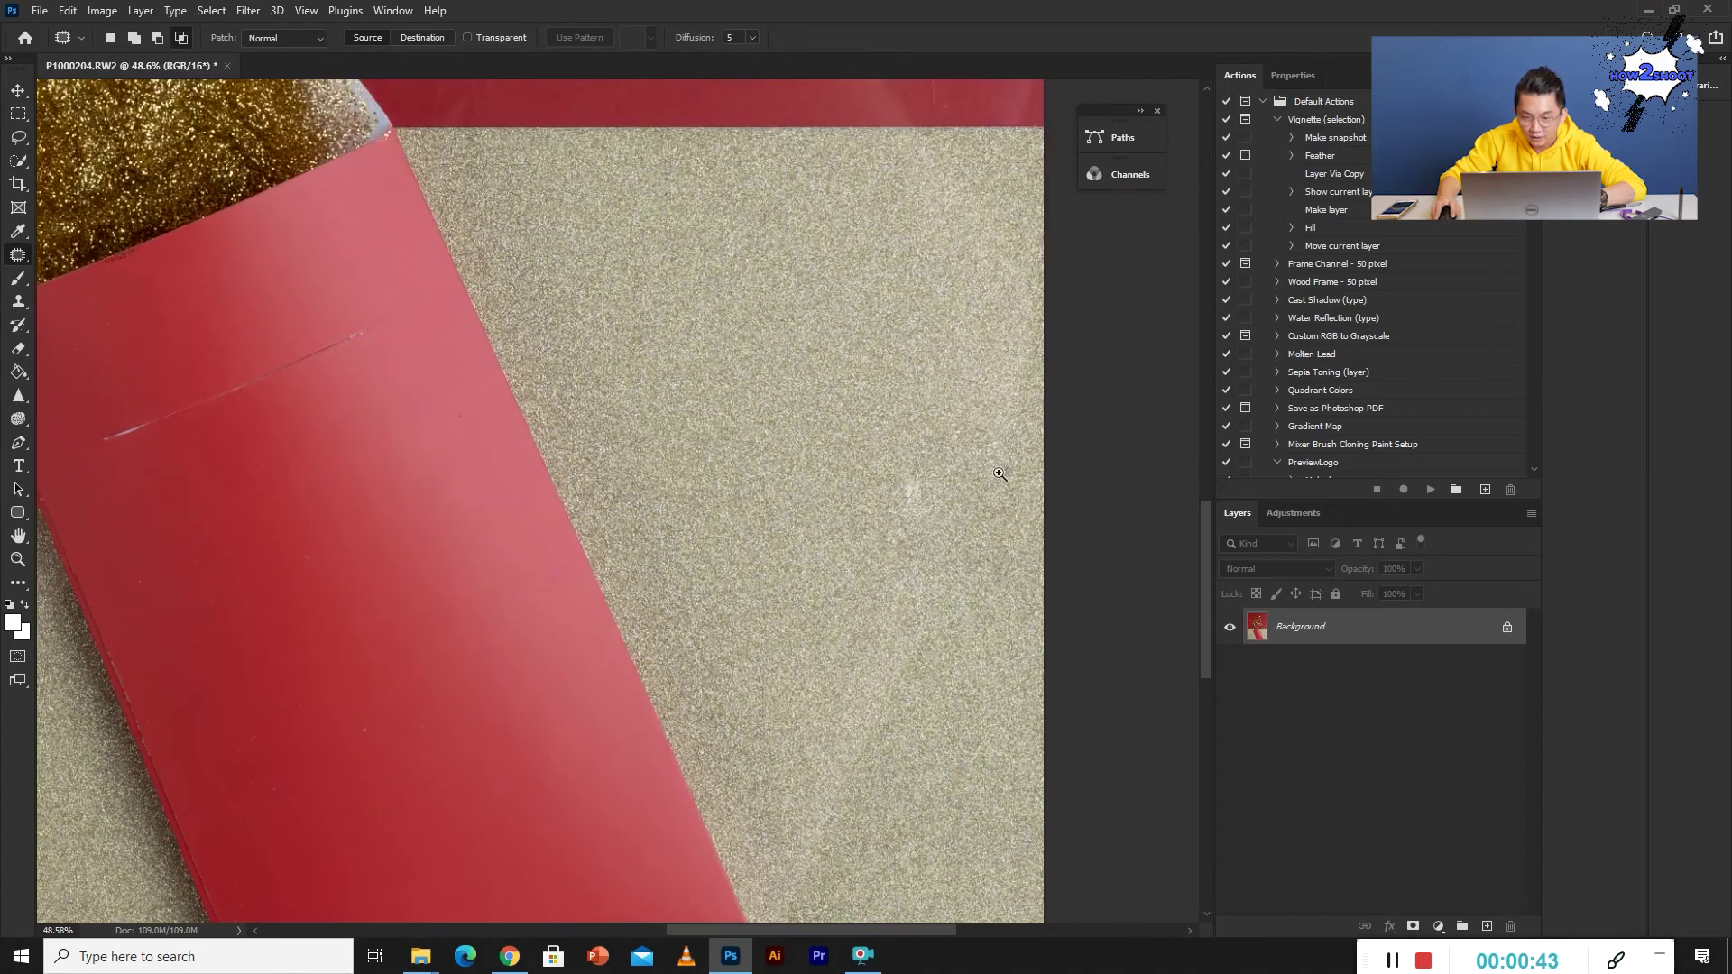
# Try to patch the lower stretch of the crease near the envelope's right edge and examine the patched glitter texture.
pyautogui.scroll(3, 999, 473)
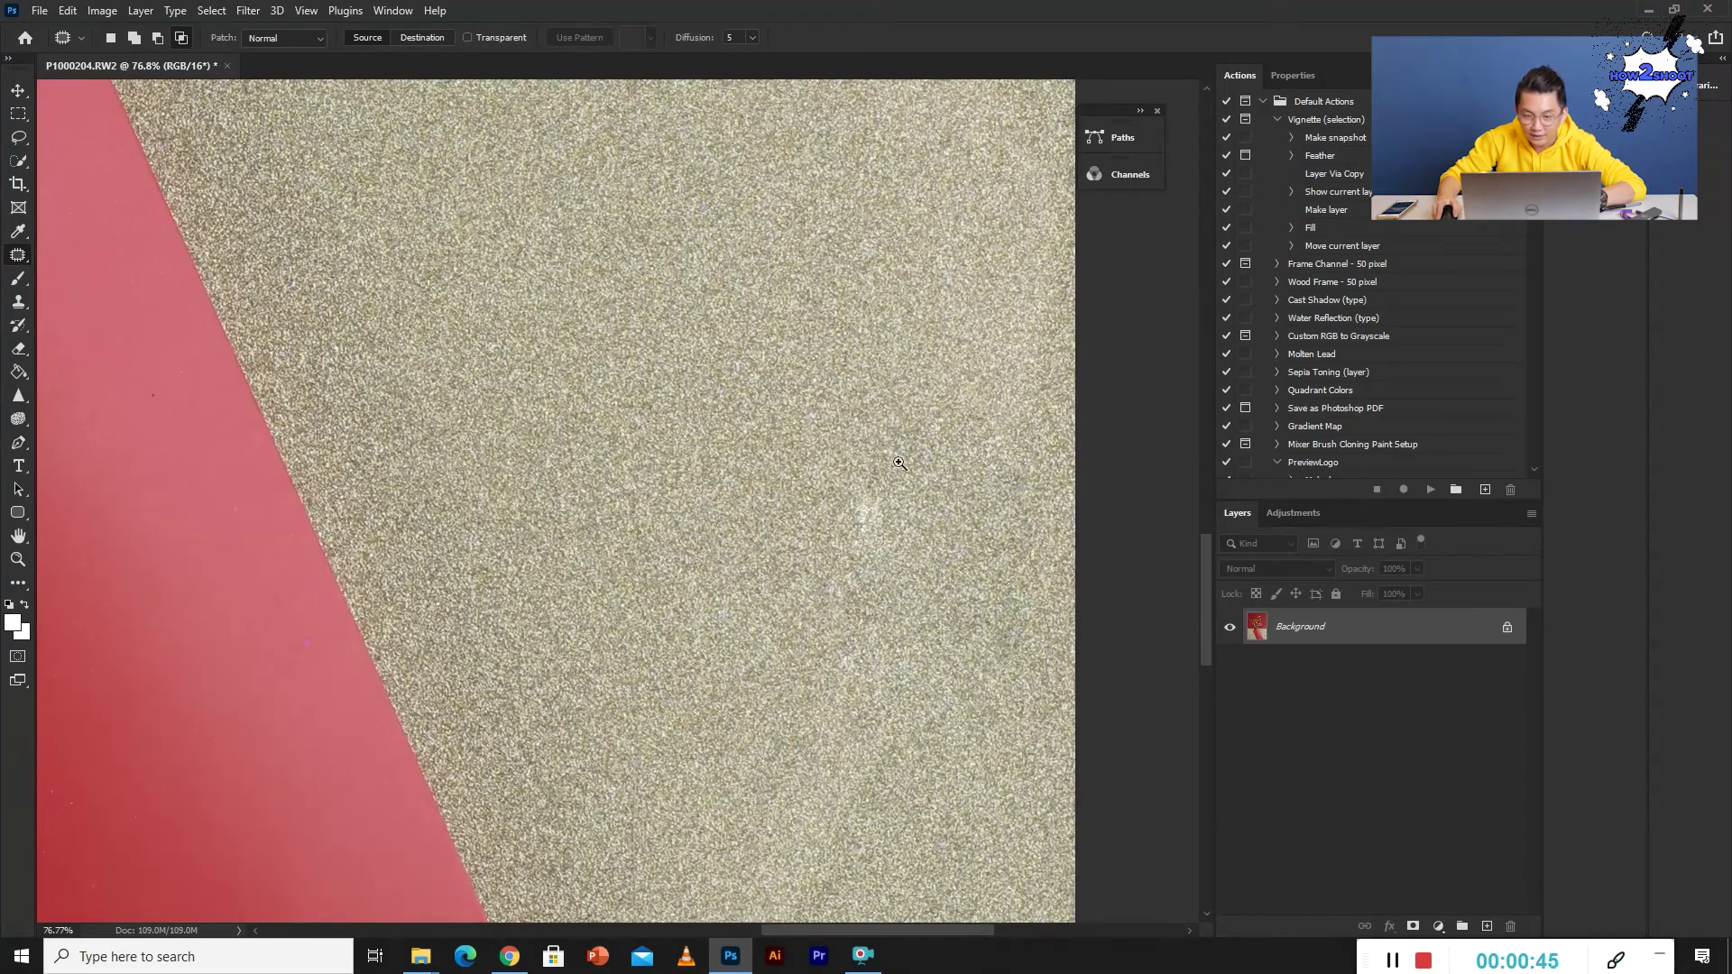
pyautogui.scroll(-5, 982, 525)
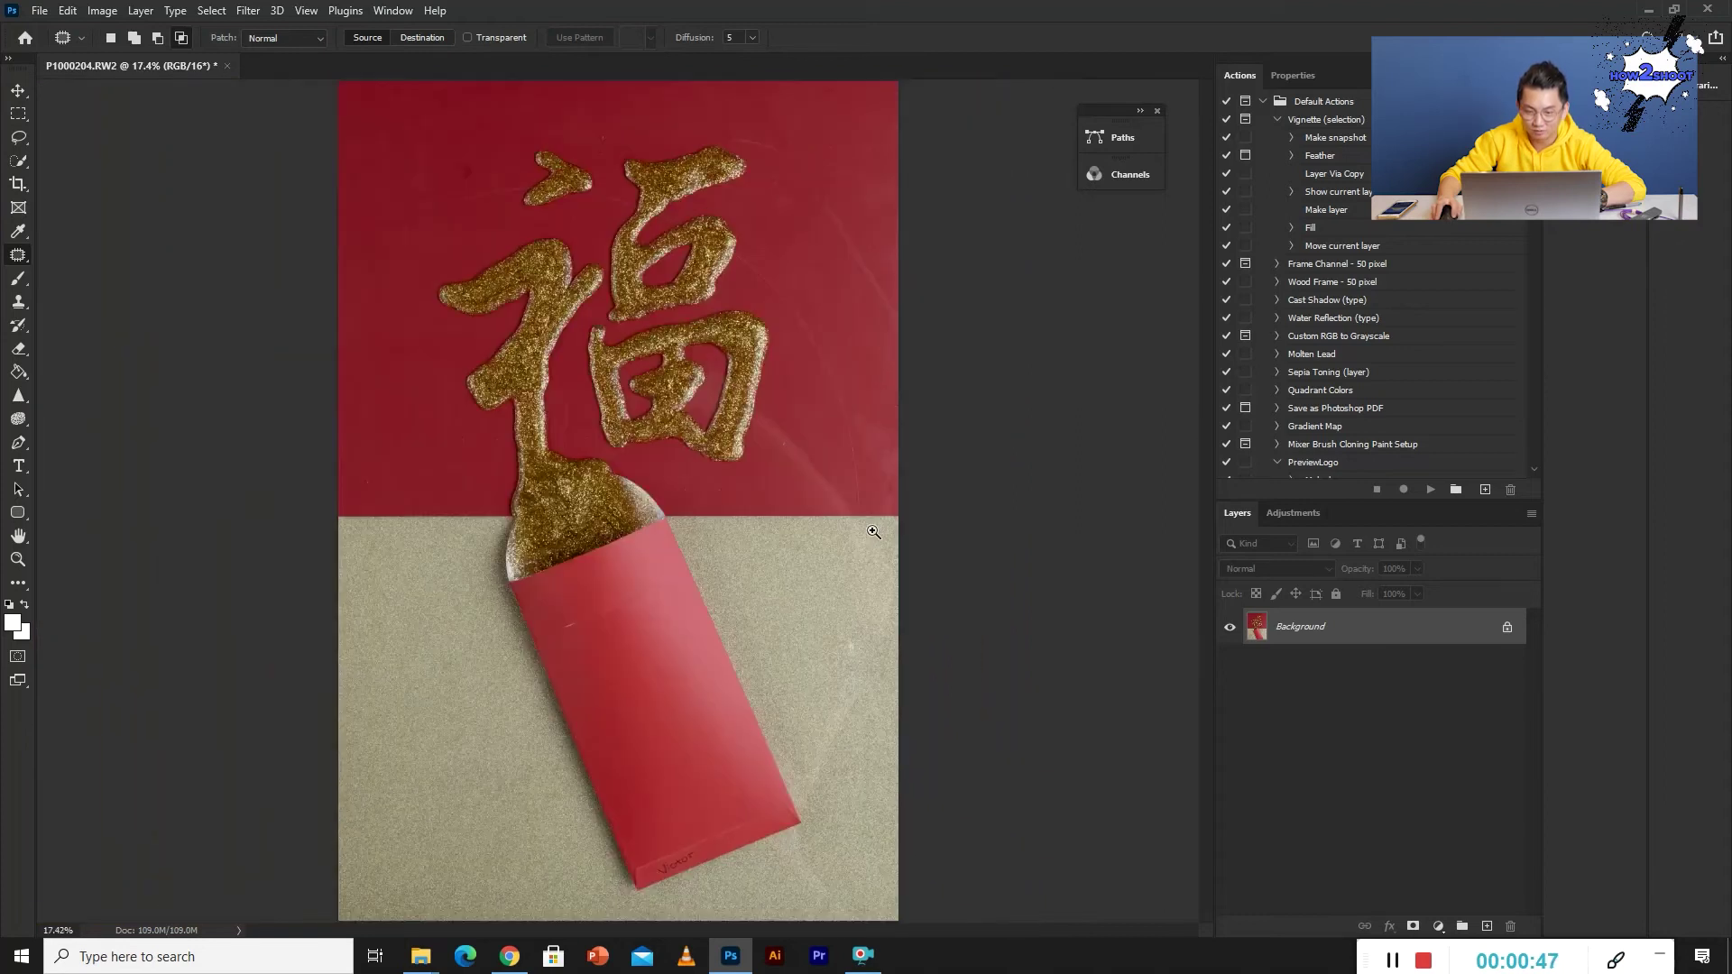
pyautogui.moveTo(873, 725); pyautogui.dragTo(850, 675)
pyautogui.moveTo(850, 712); pyautogui.dragTo(798, 627)
pyautogui.hotkey('ctrl', 'd')
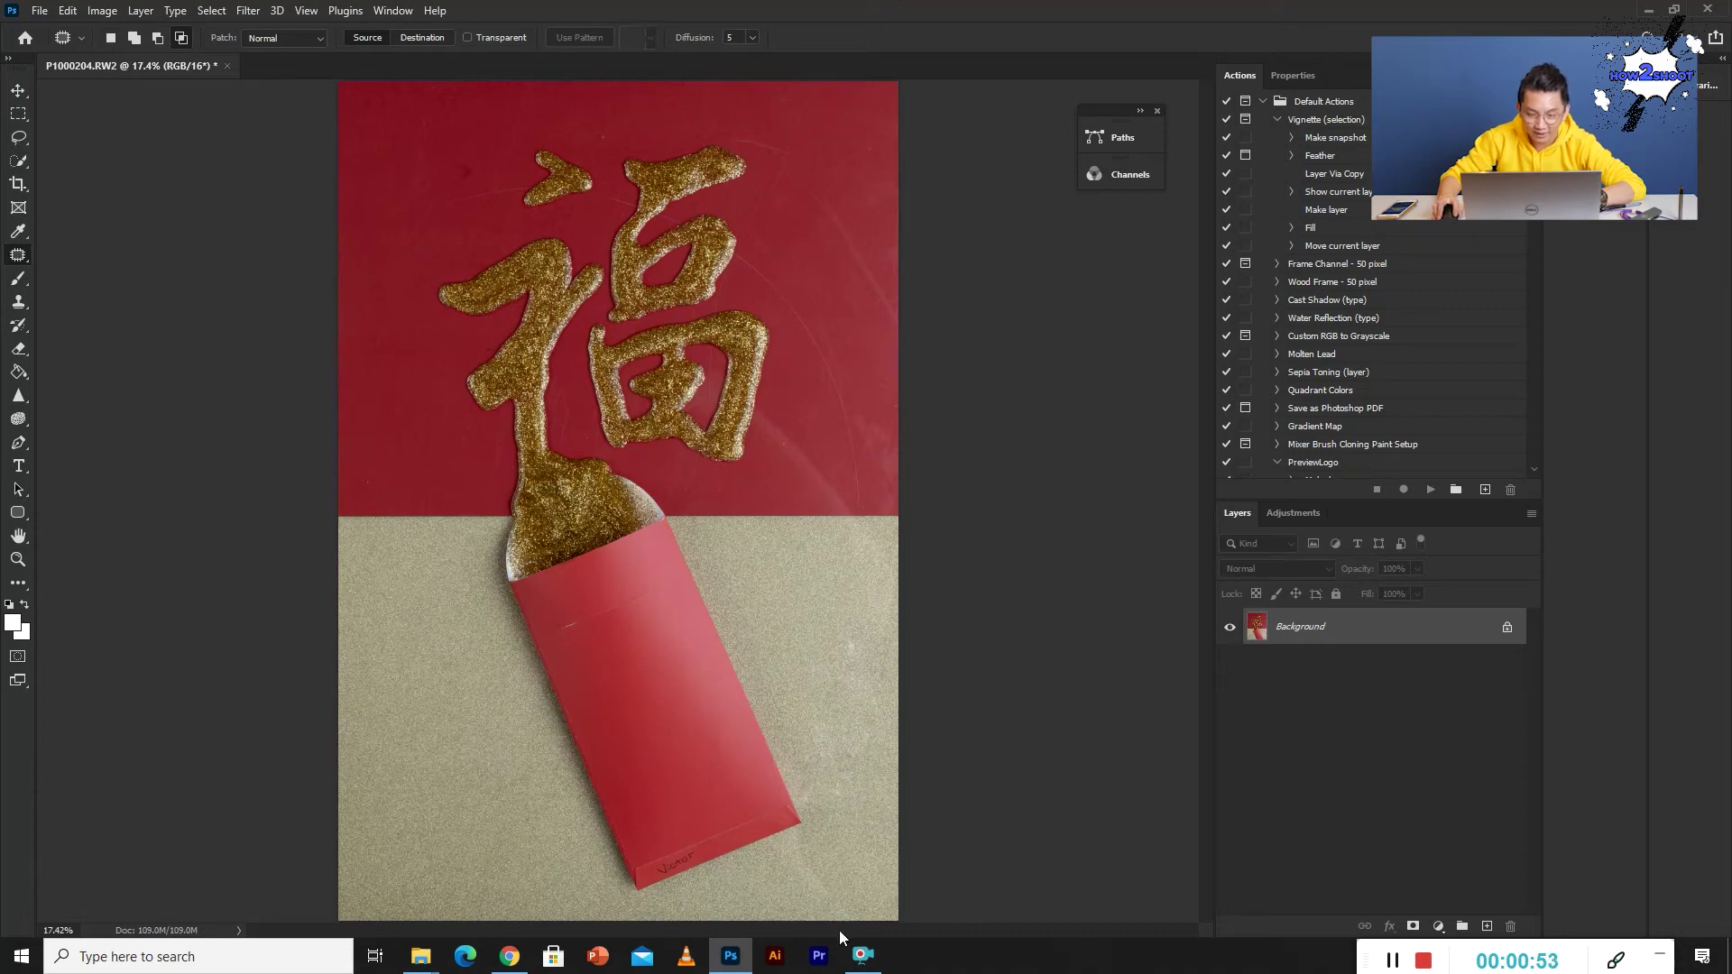
pyautogui.scroll(3, 904, 728)
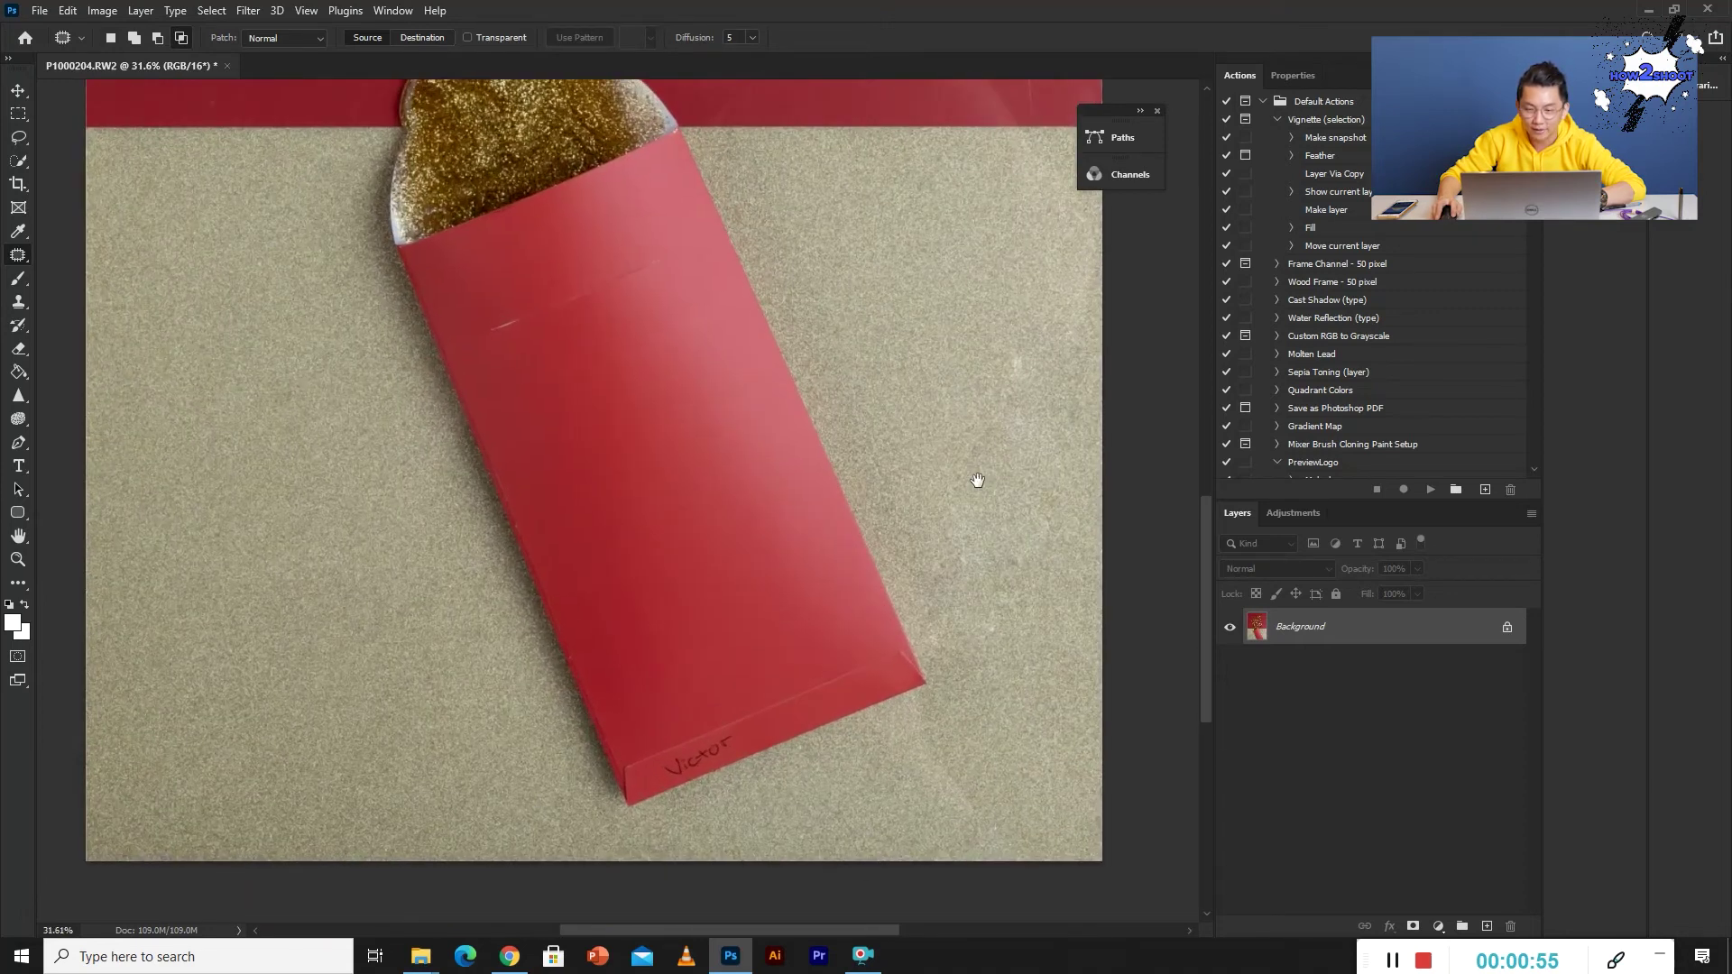
pyautogui.moveTo(911, 640); pyautogui.dragTo(905, 648)
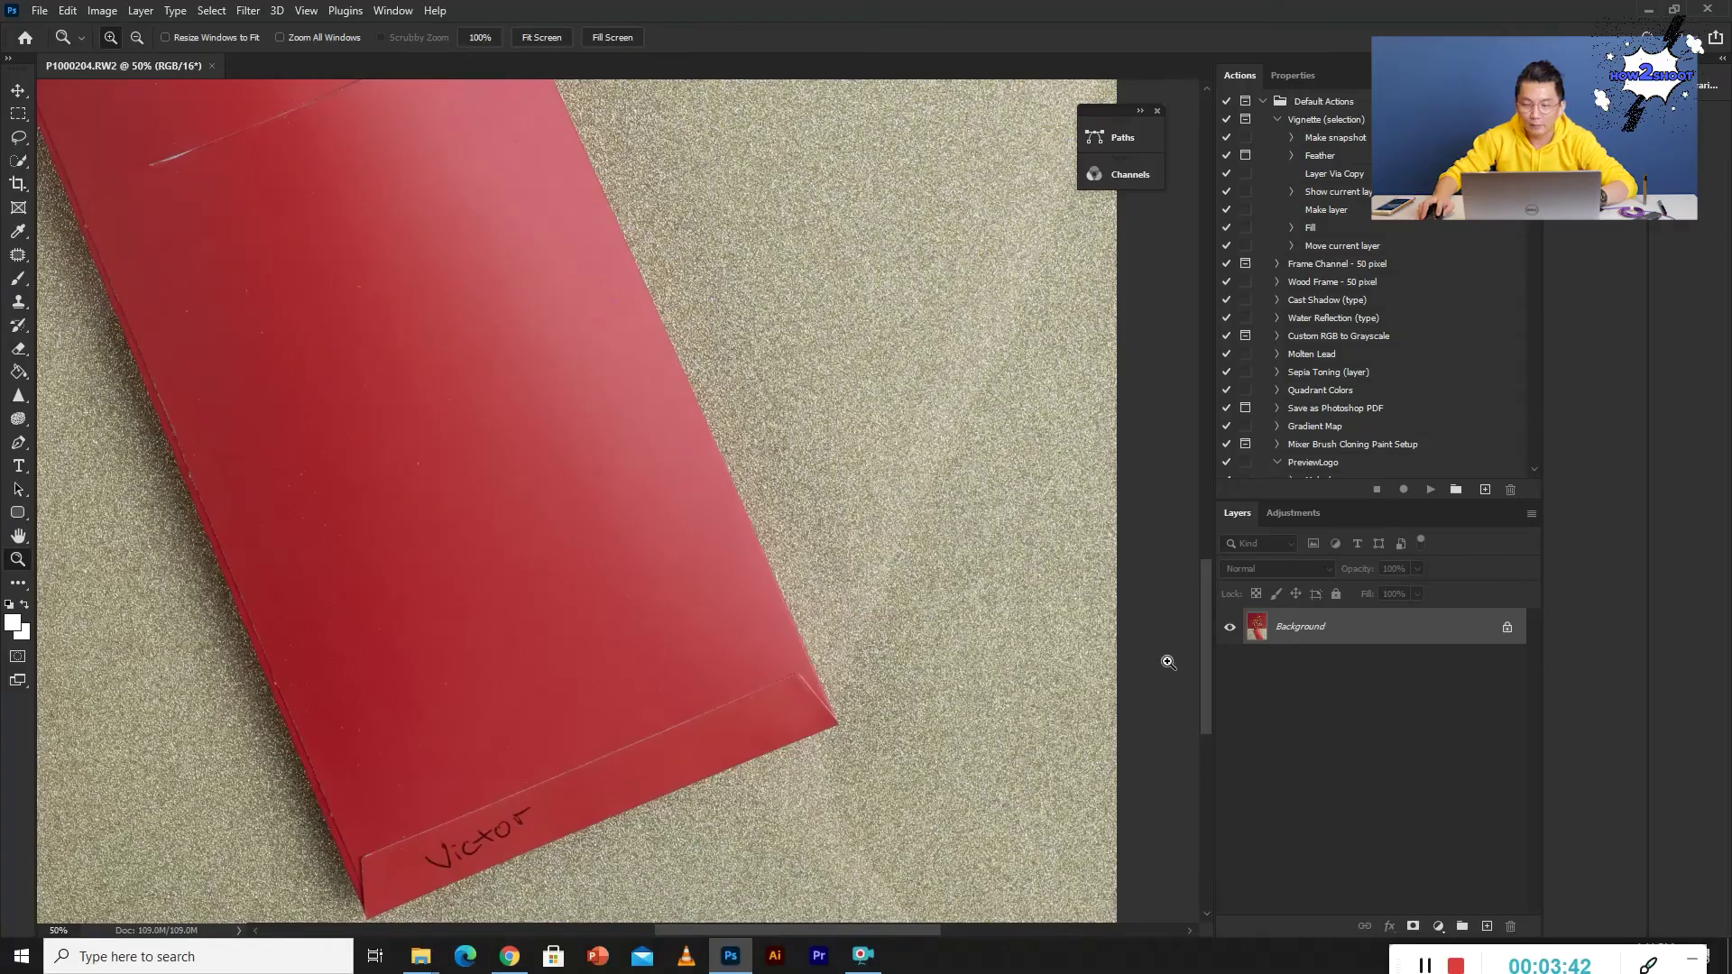
# Duplicate the Background layer twice, naming the lower copy Color and the upper copy Texture.
pyautogui.hotkey('ctrl', 'j')
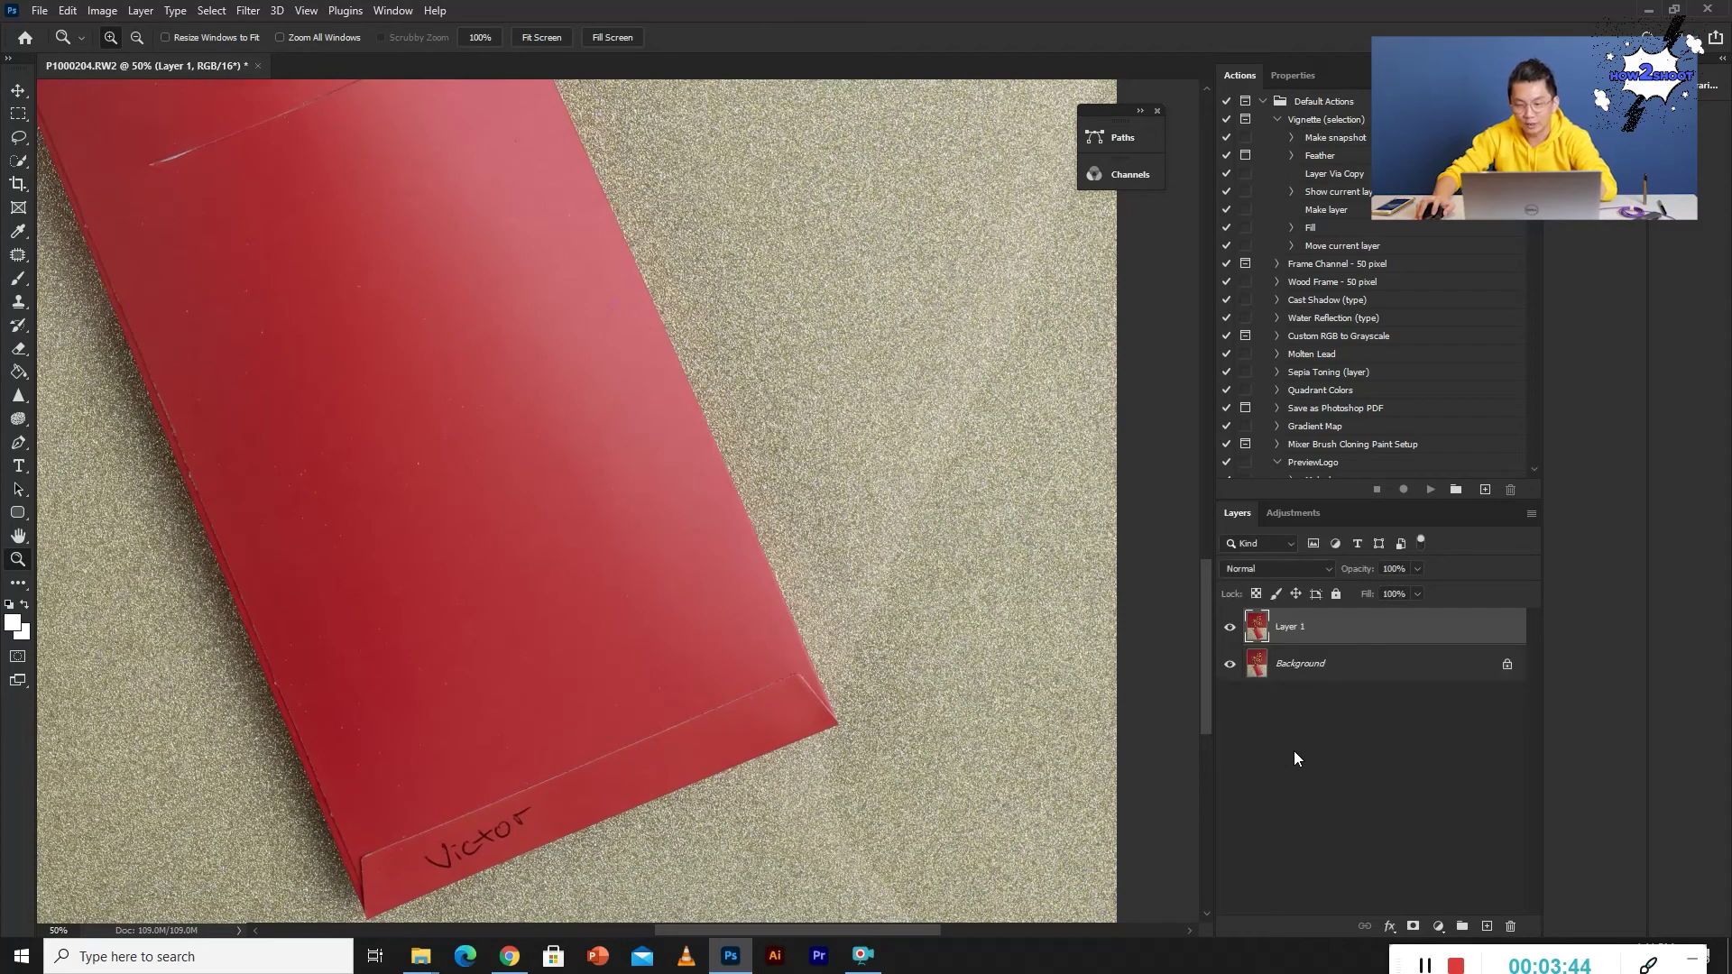
pyautogui.hotkey('ctrl', 'j')
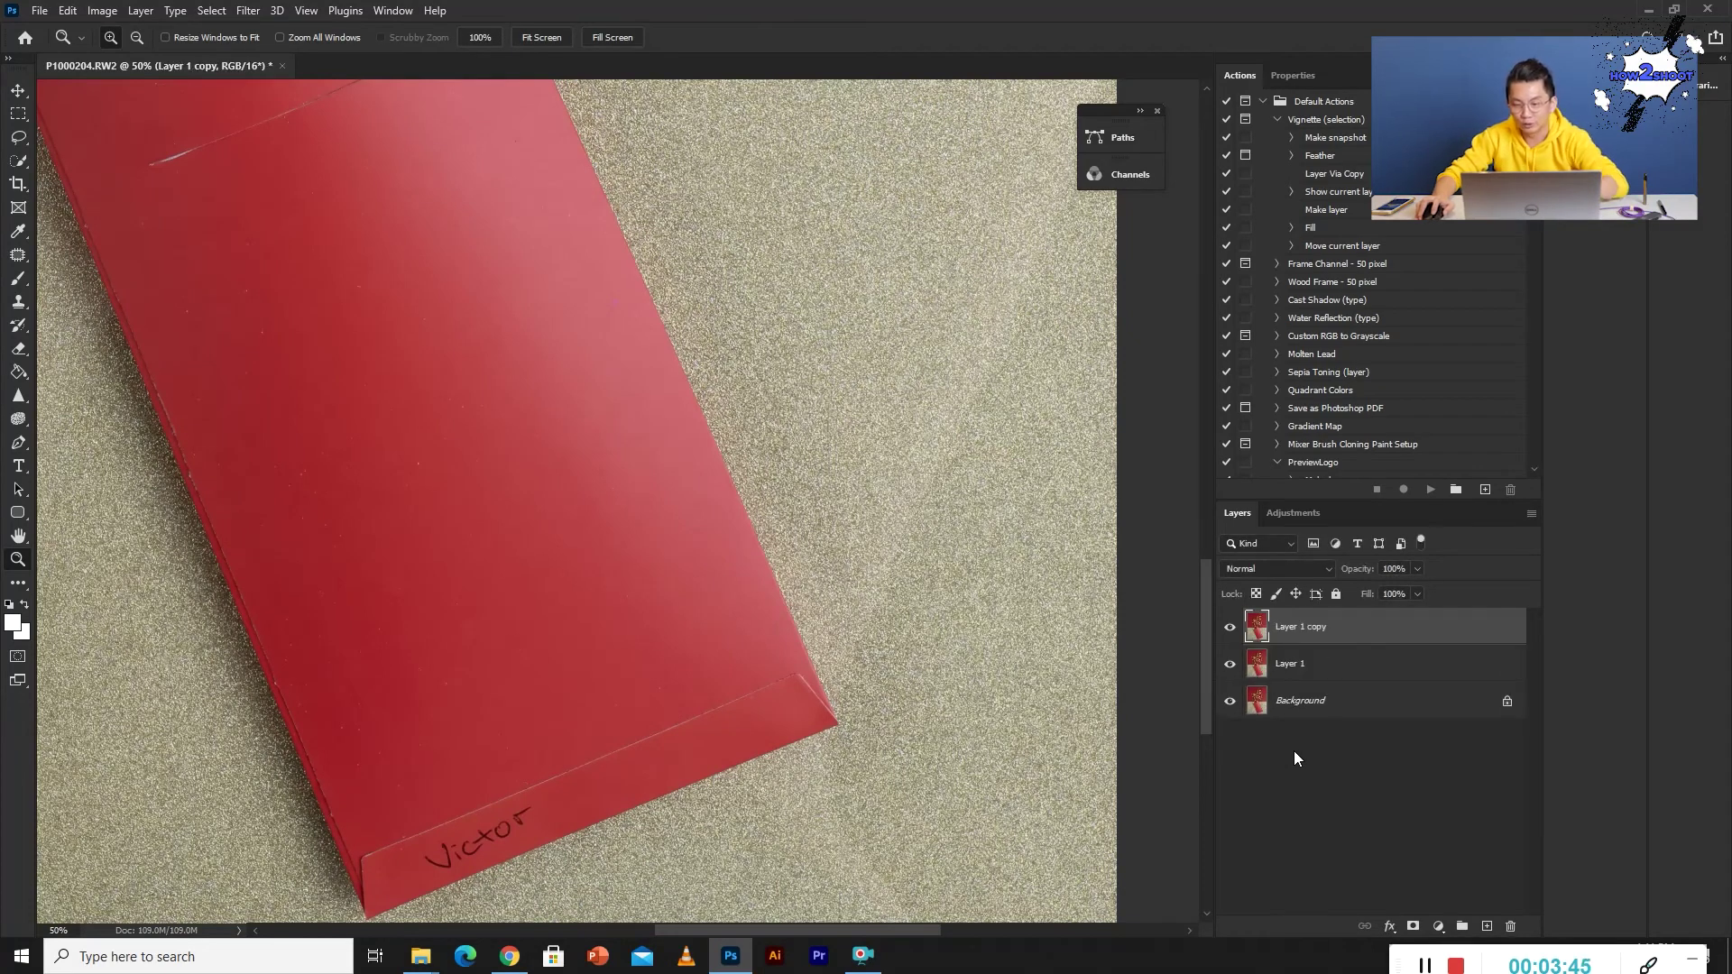
pyautogui.doubleClick(1296, 665)
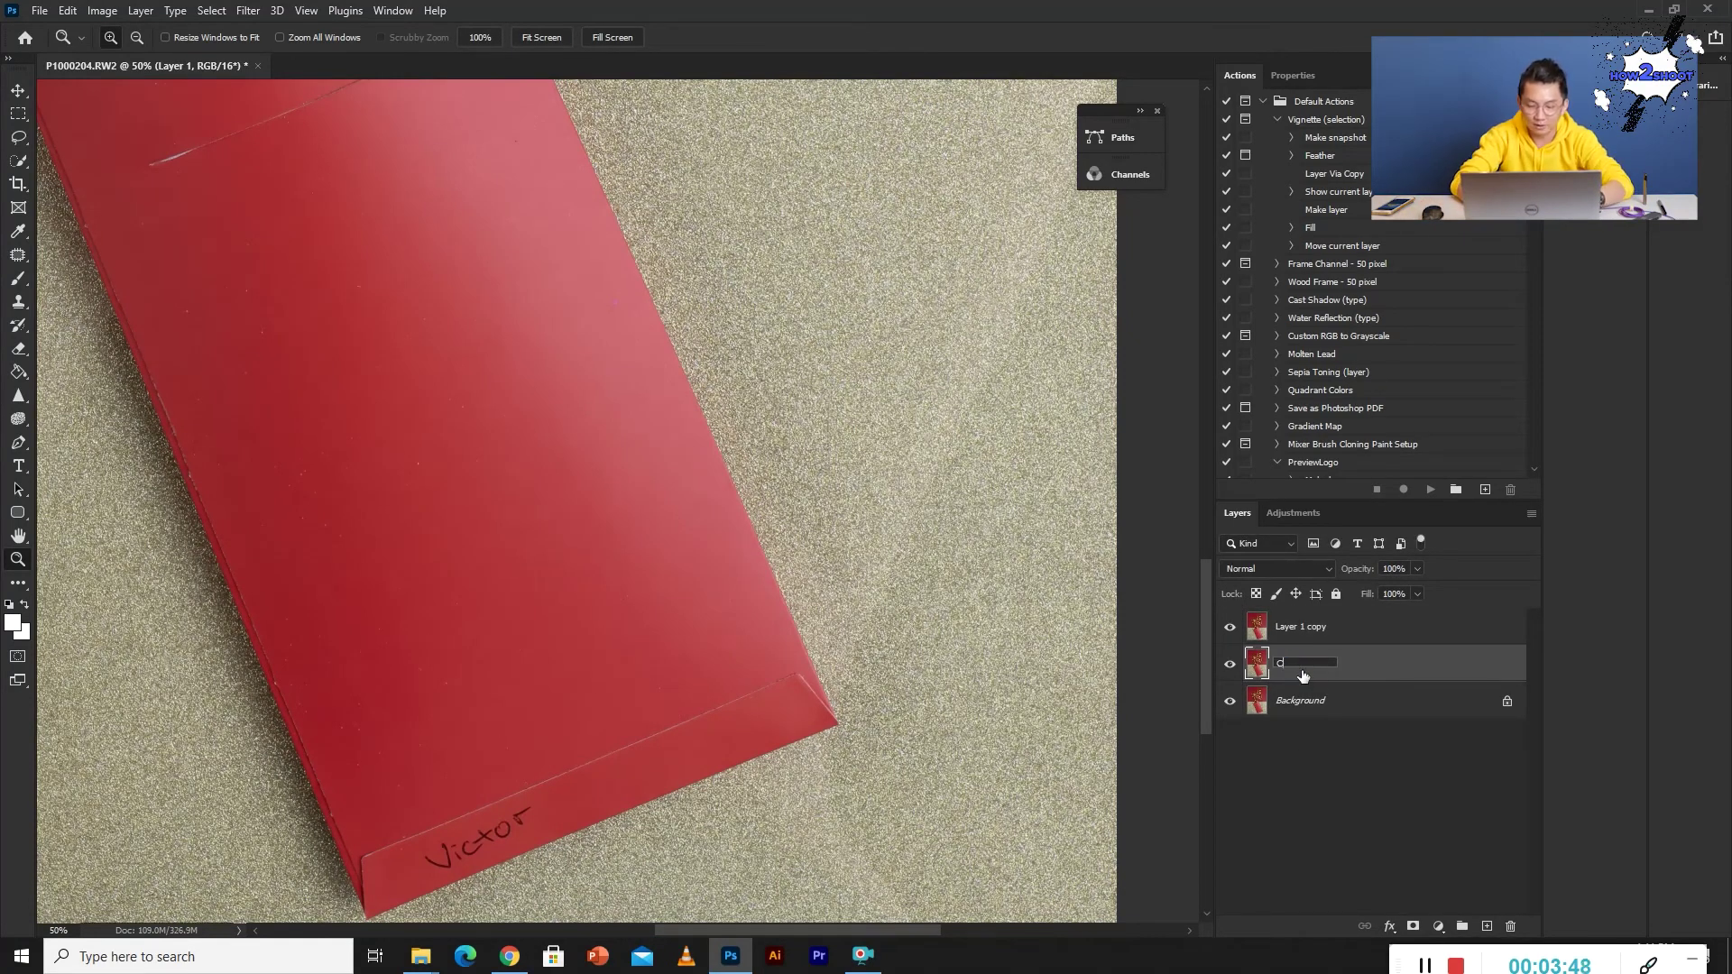
pyautogui.doubleClick(1305, 627)
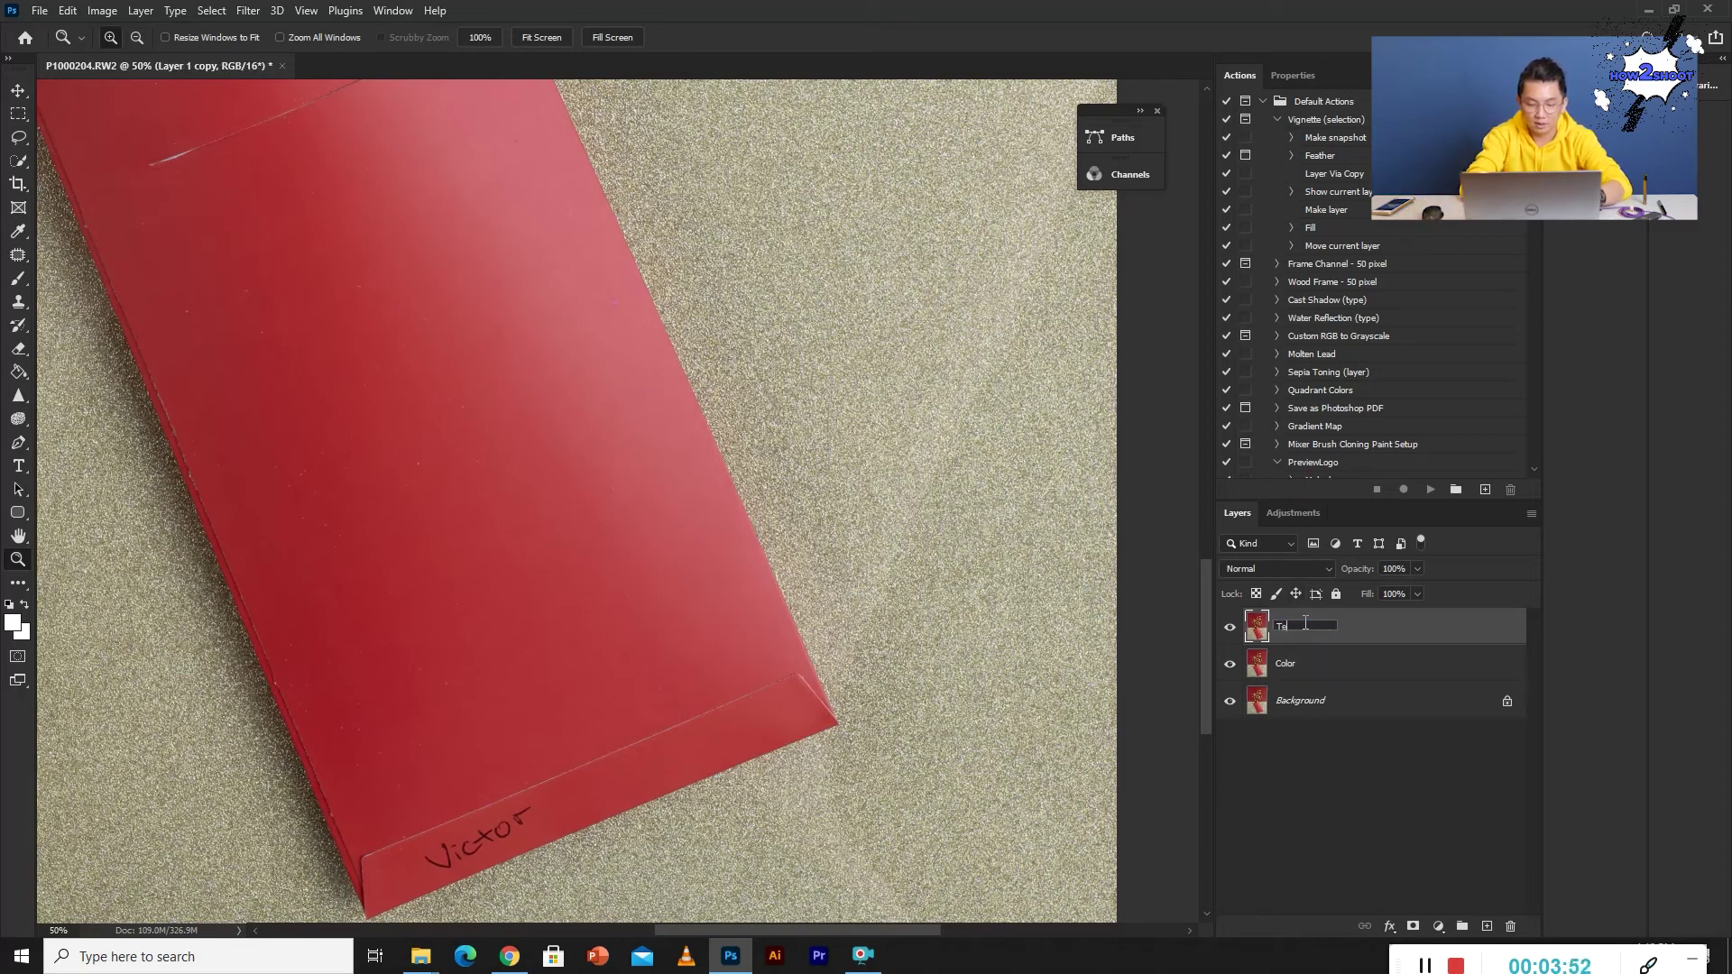
pyautogui.press('Return')
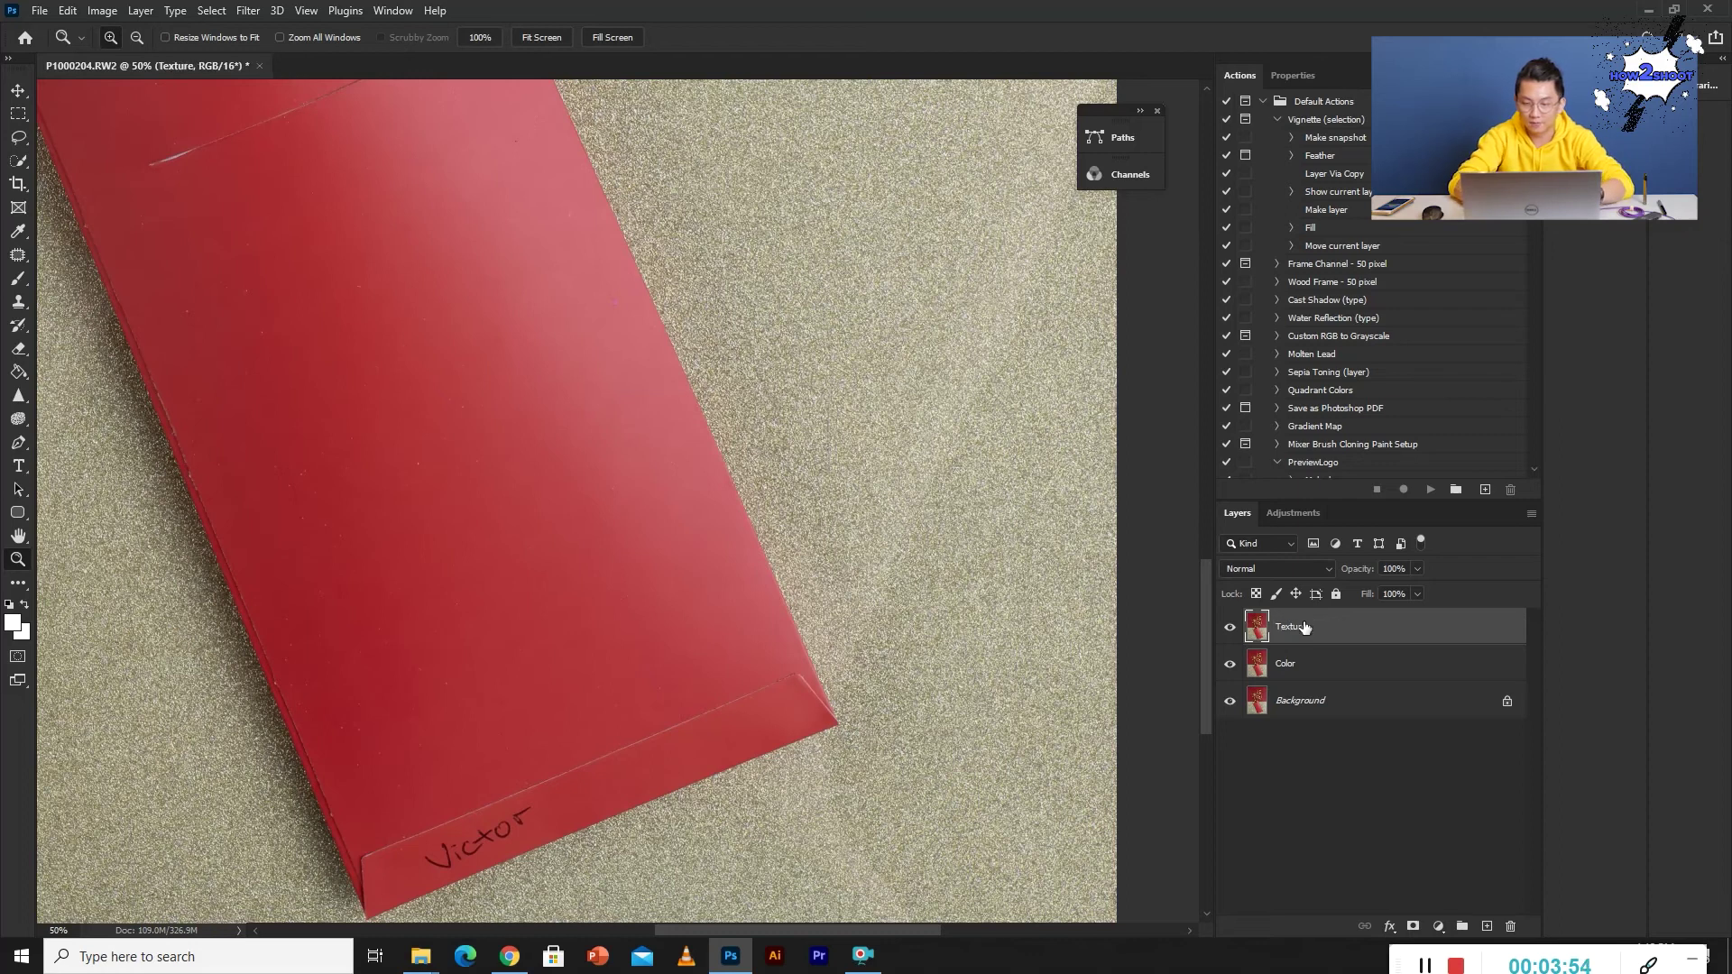
# Apply a Gaussian Blur with a 2.0 pixel radius to the Color layer, judging it on the glitter paper.
pyautogui.click(1249, 653)
pyautogui.moveTo(859, 328); pyautogui.dragTo(862, 410)
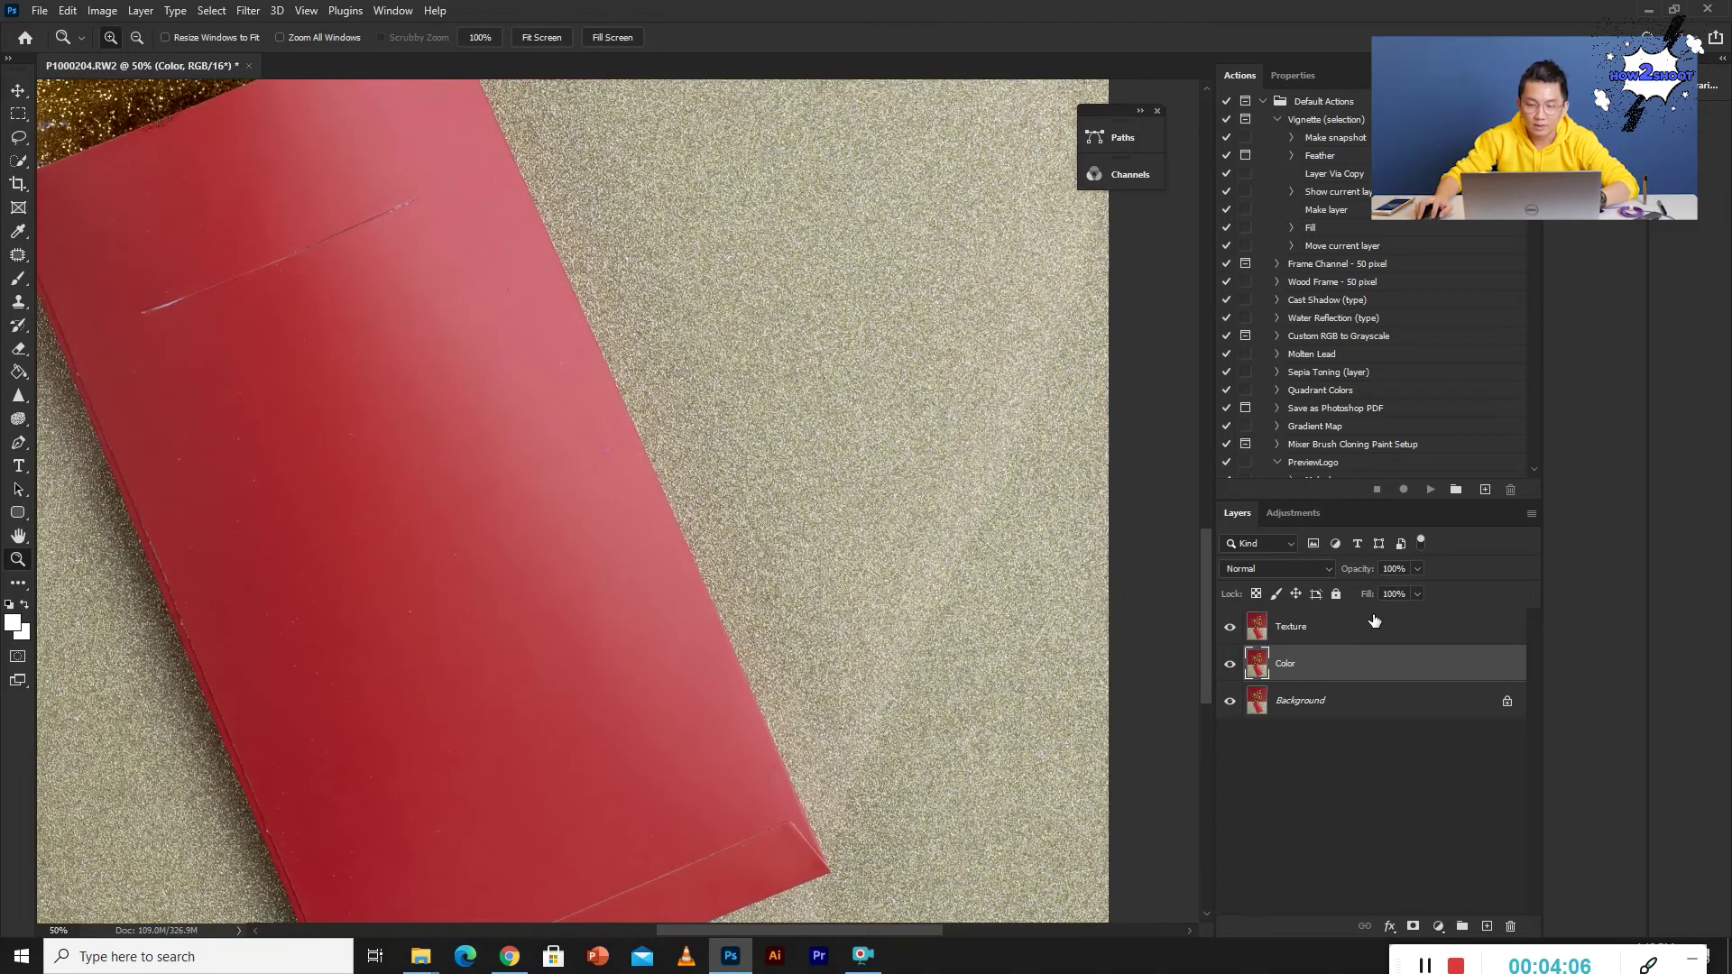
pyautogui.click(245, 11)
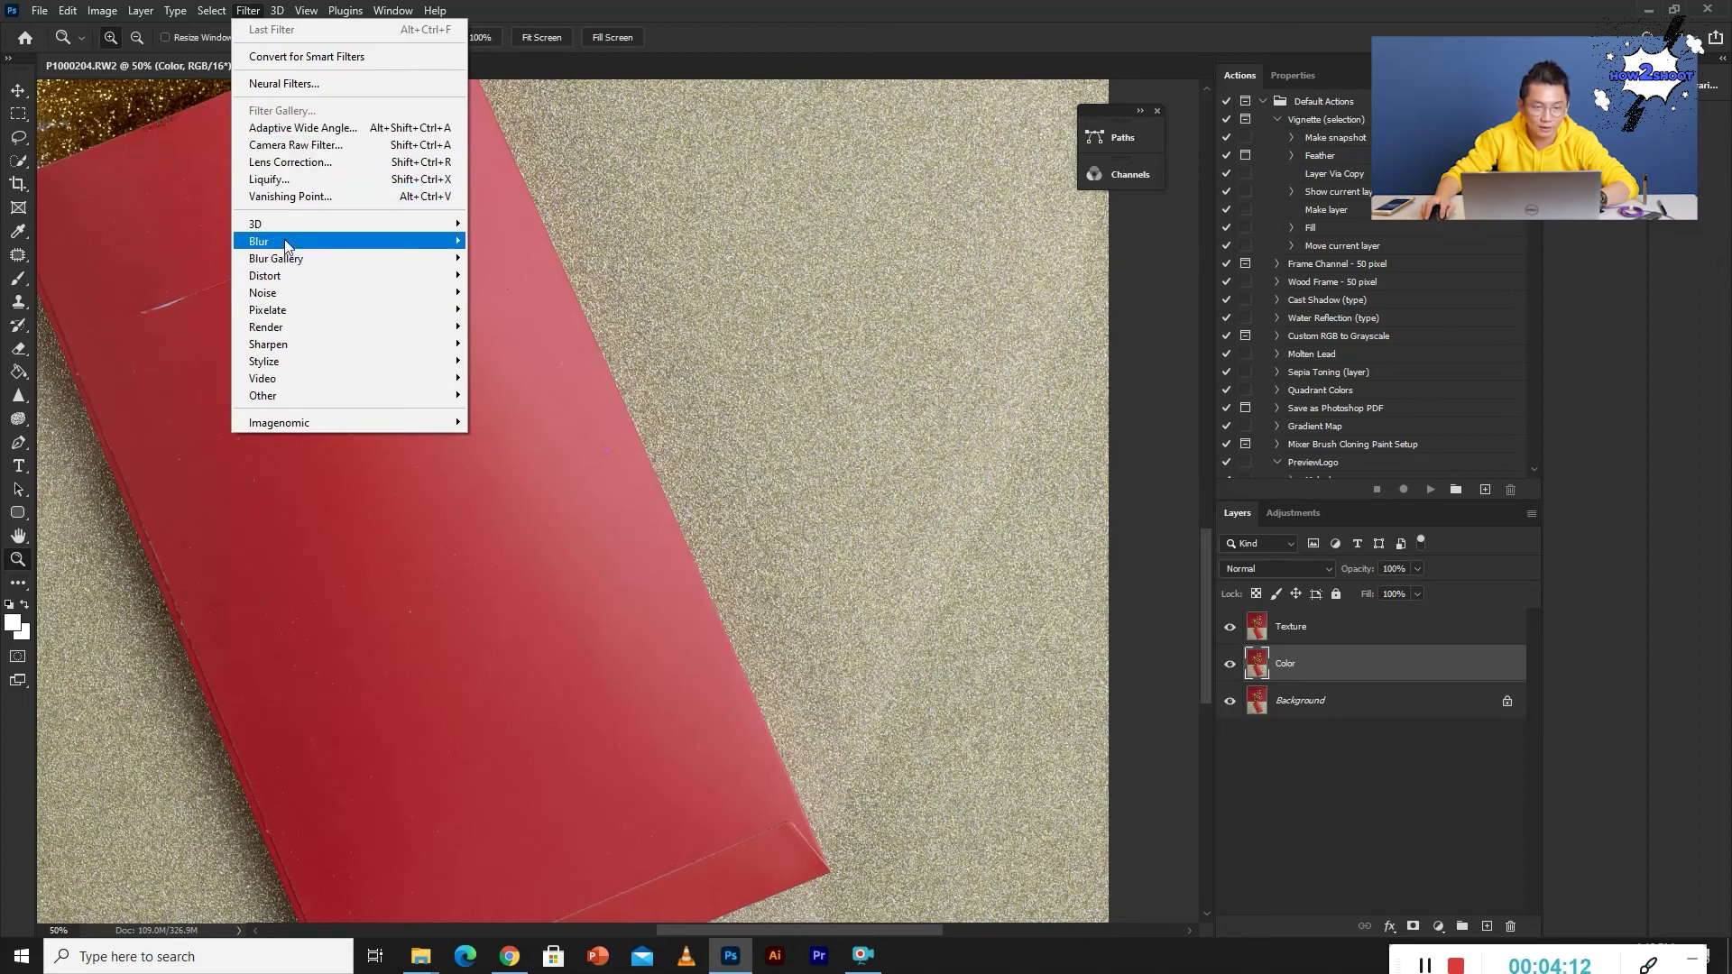
pyautogui.moveTo(330, 243)
pyautogui.click(516, 310)
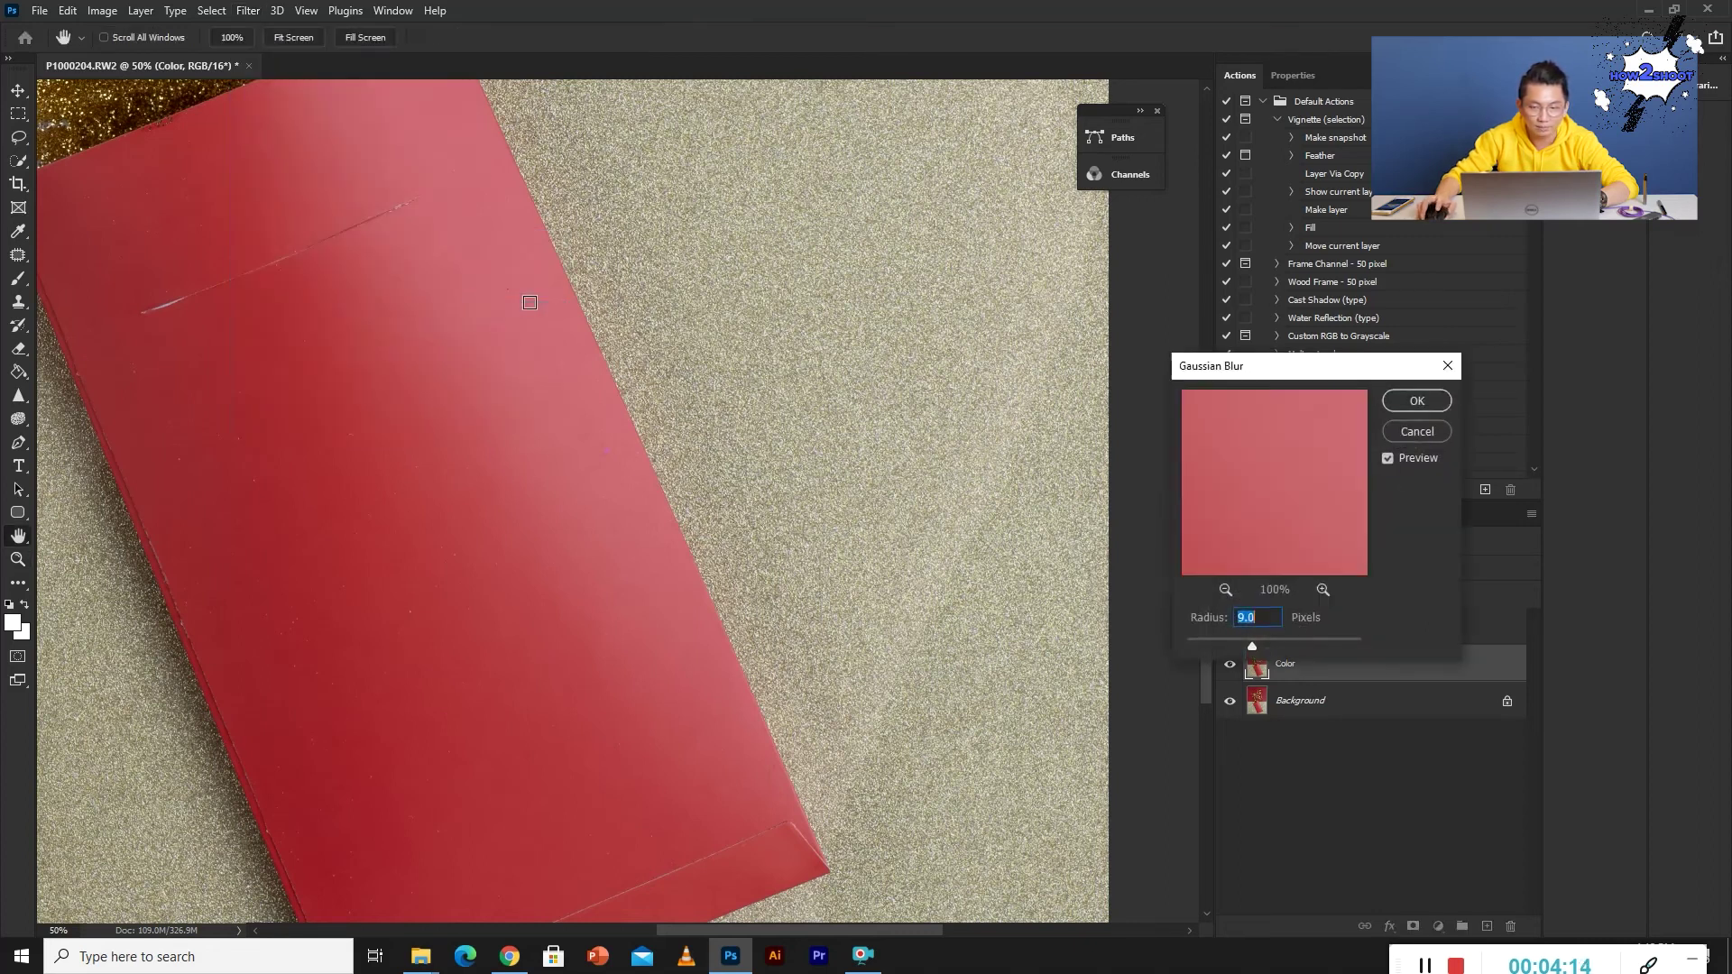
pyautogui.click(1001, 303)
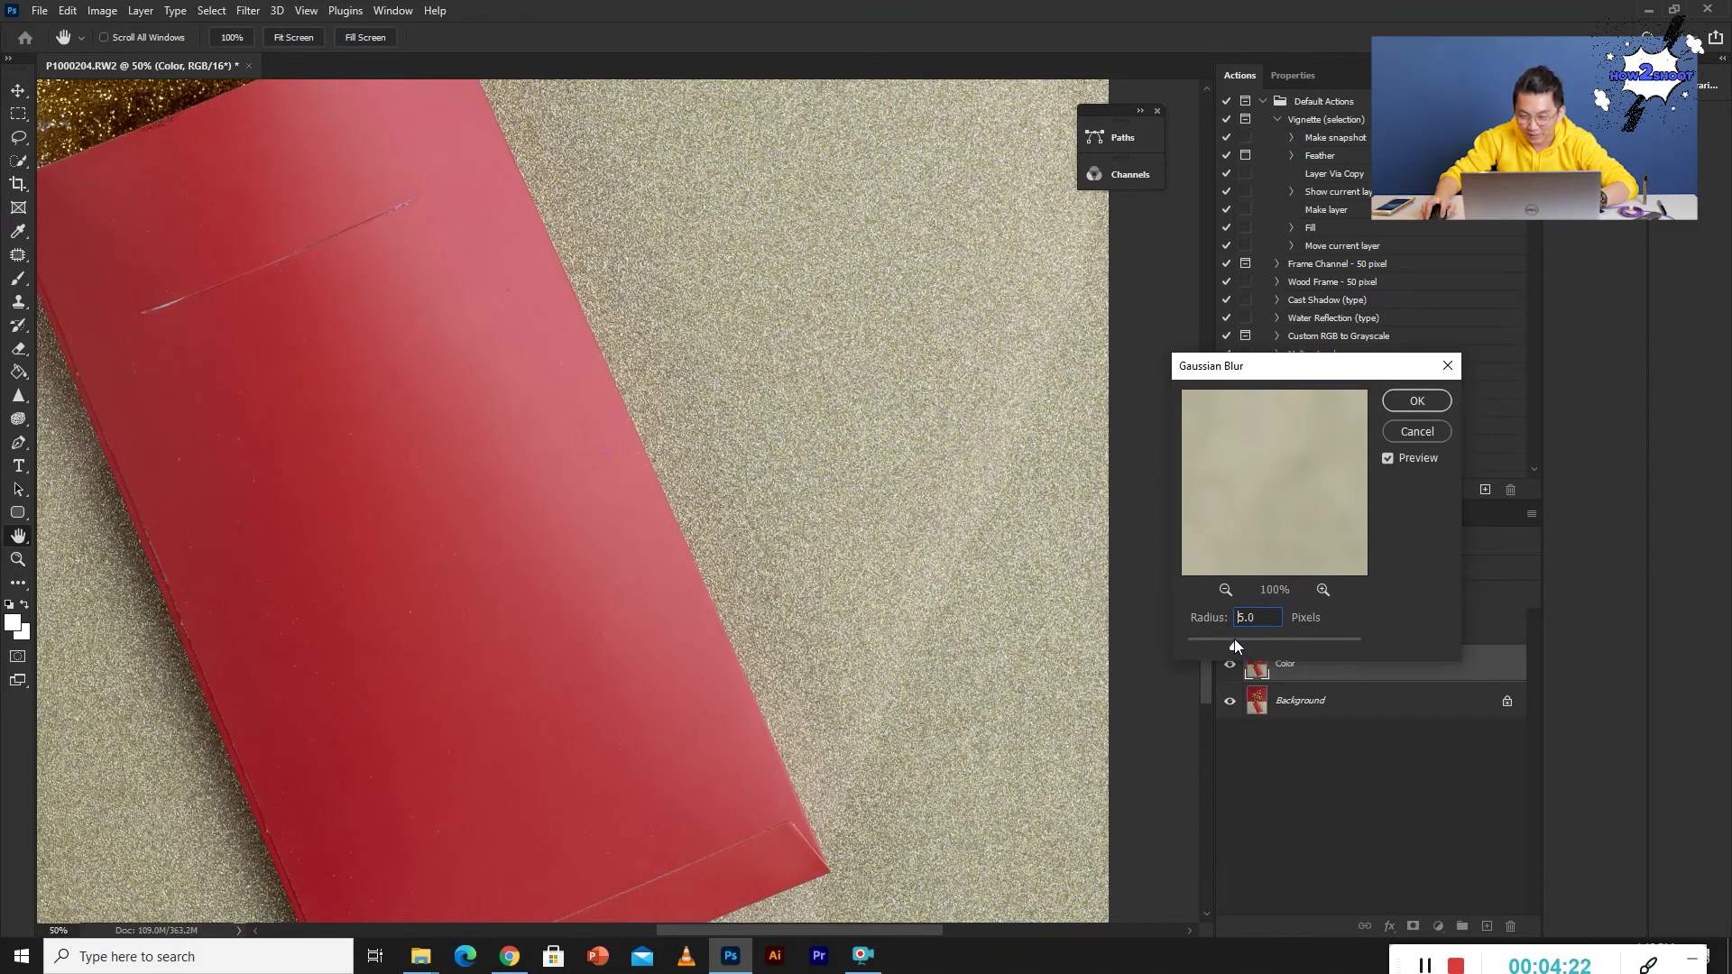
pyautogui.moveTo(1227, 641); pyautogui.dragTo(1183, 645)
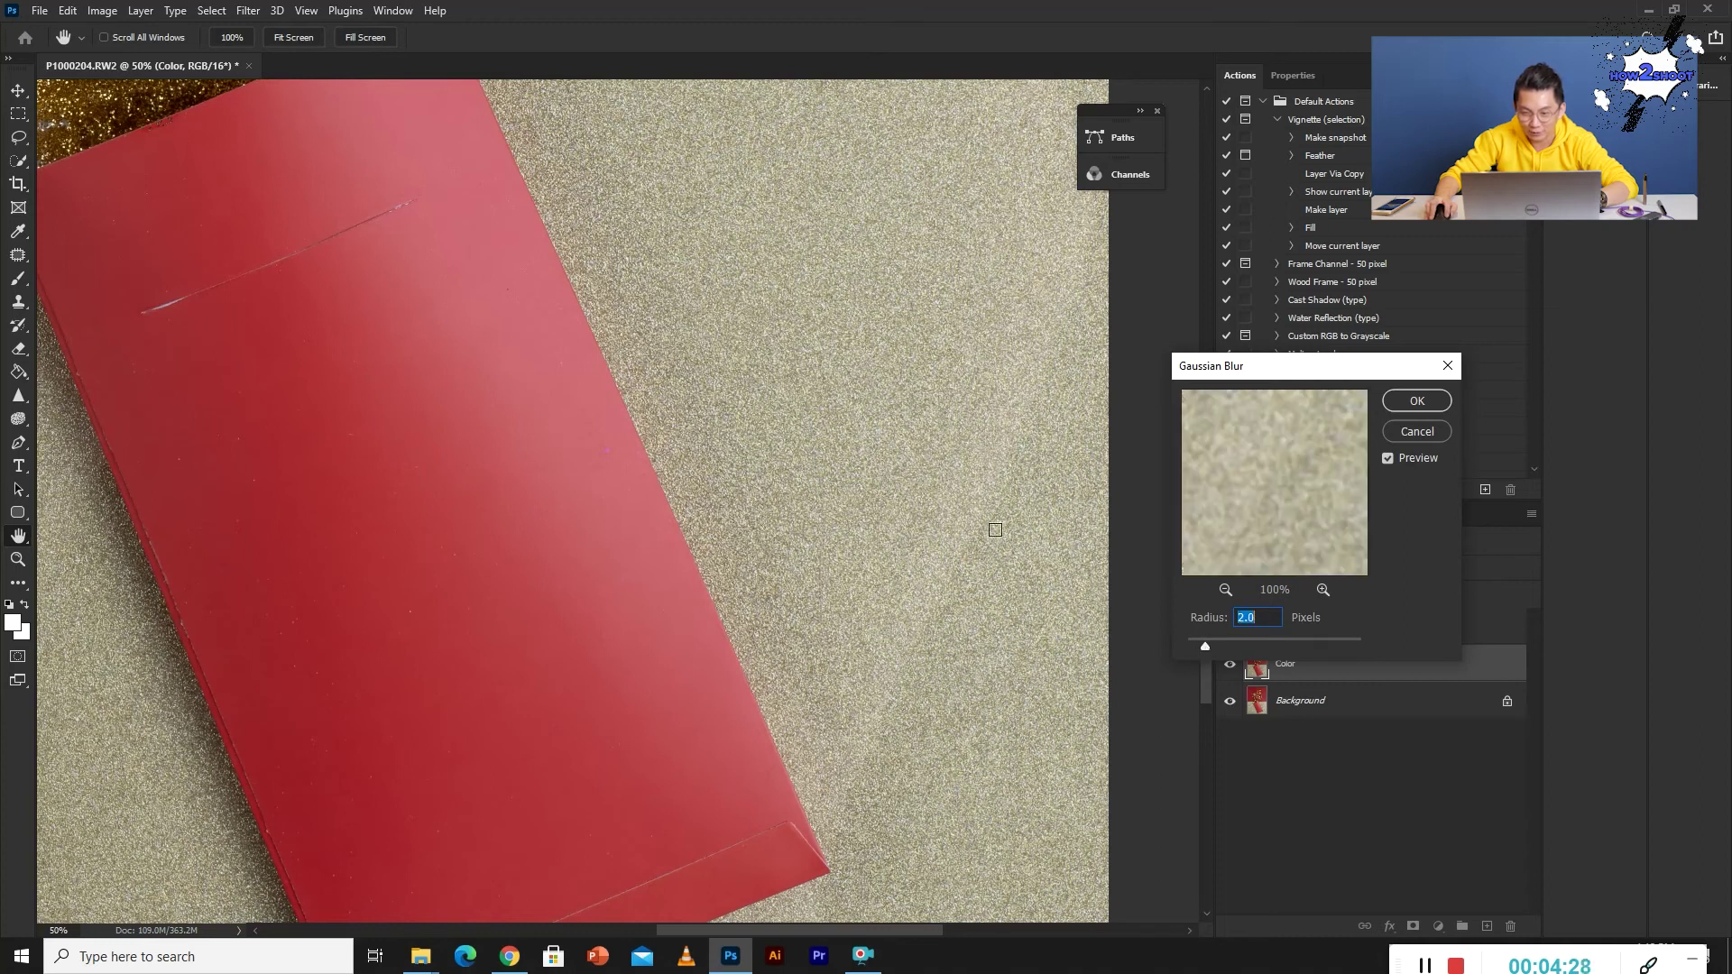
pyautogui.click(1226, 589)
pyautogui.click(1227, 590)
pyautogui.click(1226, 589)
pyautogui.click(1226, 589)
pyautogui.click(1226, 589)
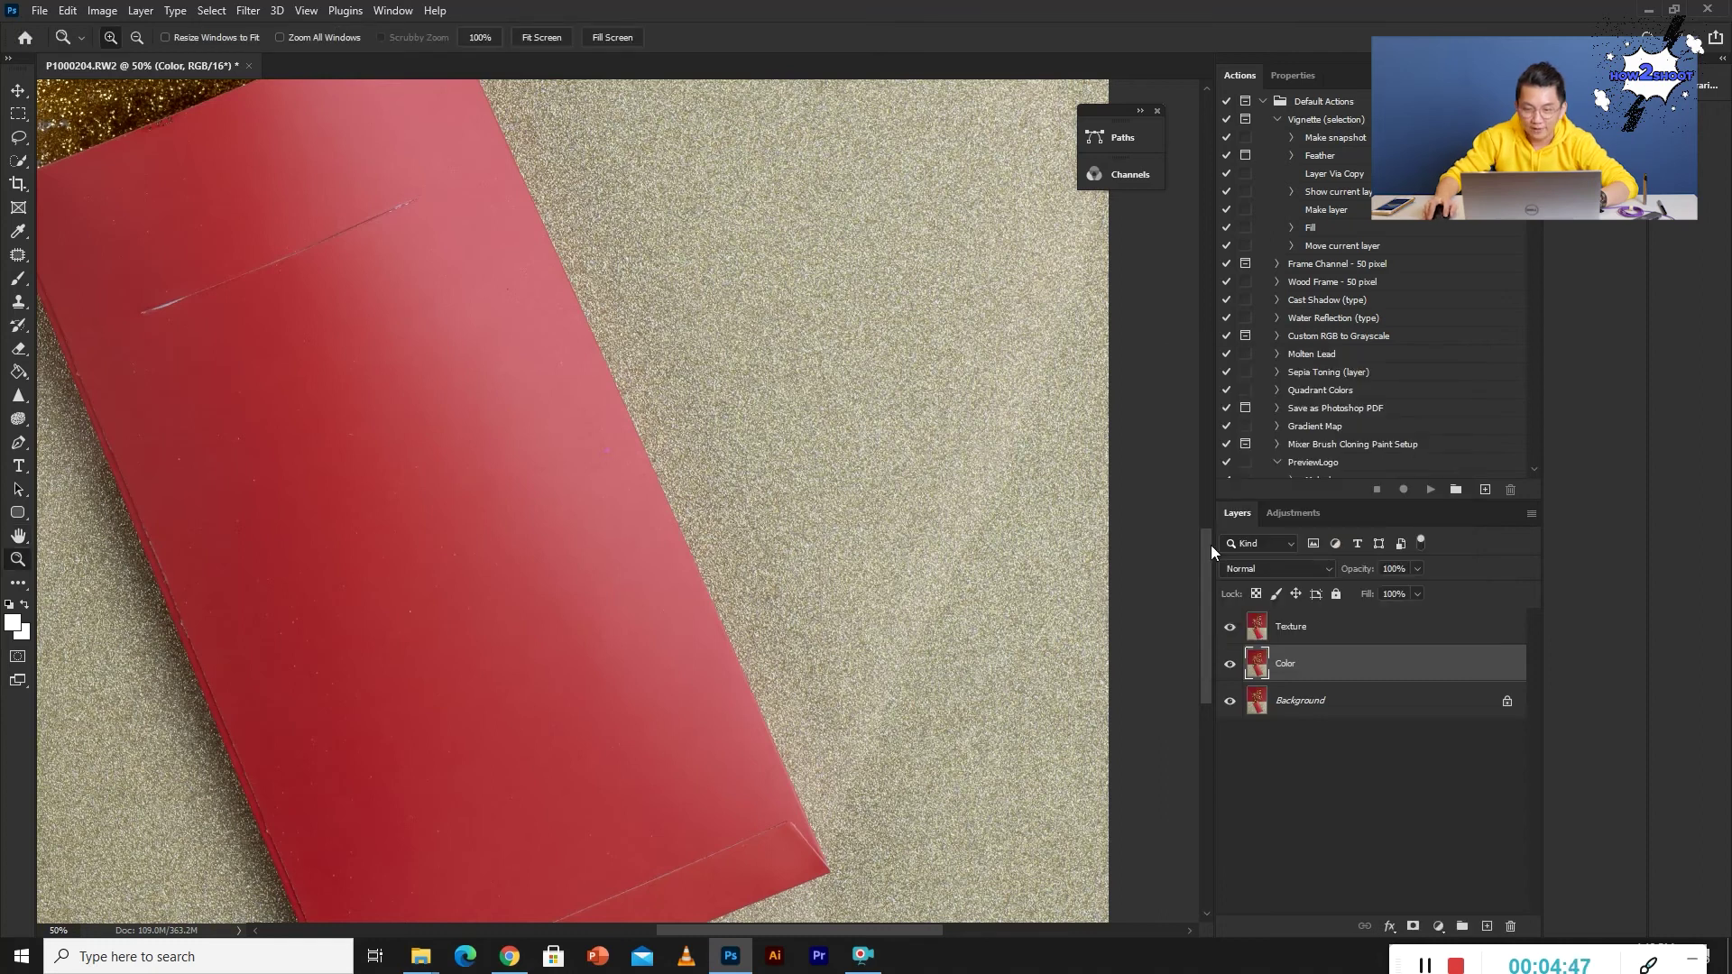
# Use Apply Image on the Texture layer with the Color layer as source, Subtract blending, scale 2 and offset 128.
pyautogui.click(1267, 635)
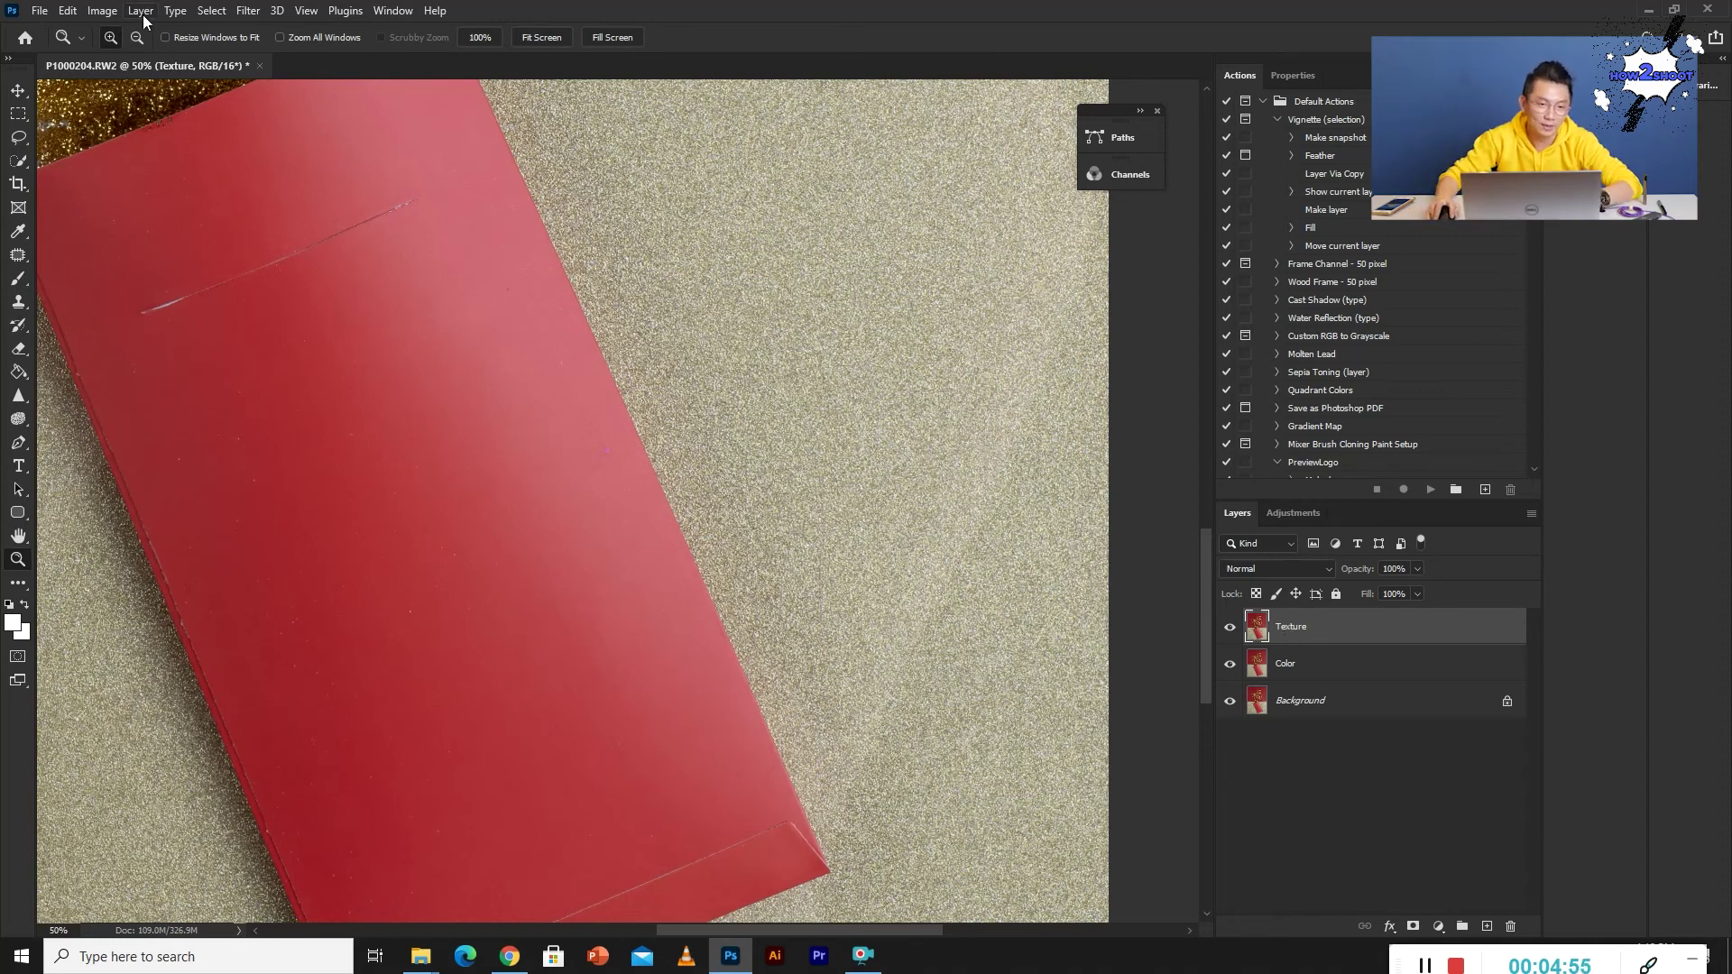
pyautogui.click(94, 11)
pyautogui.click(140, 275)
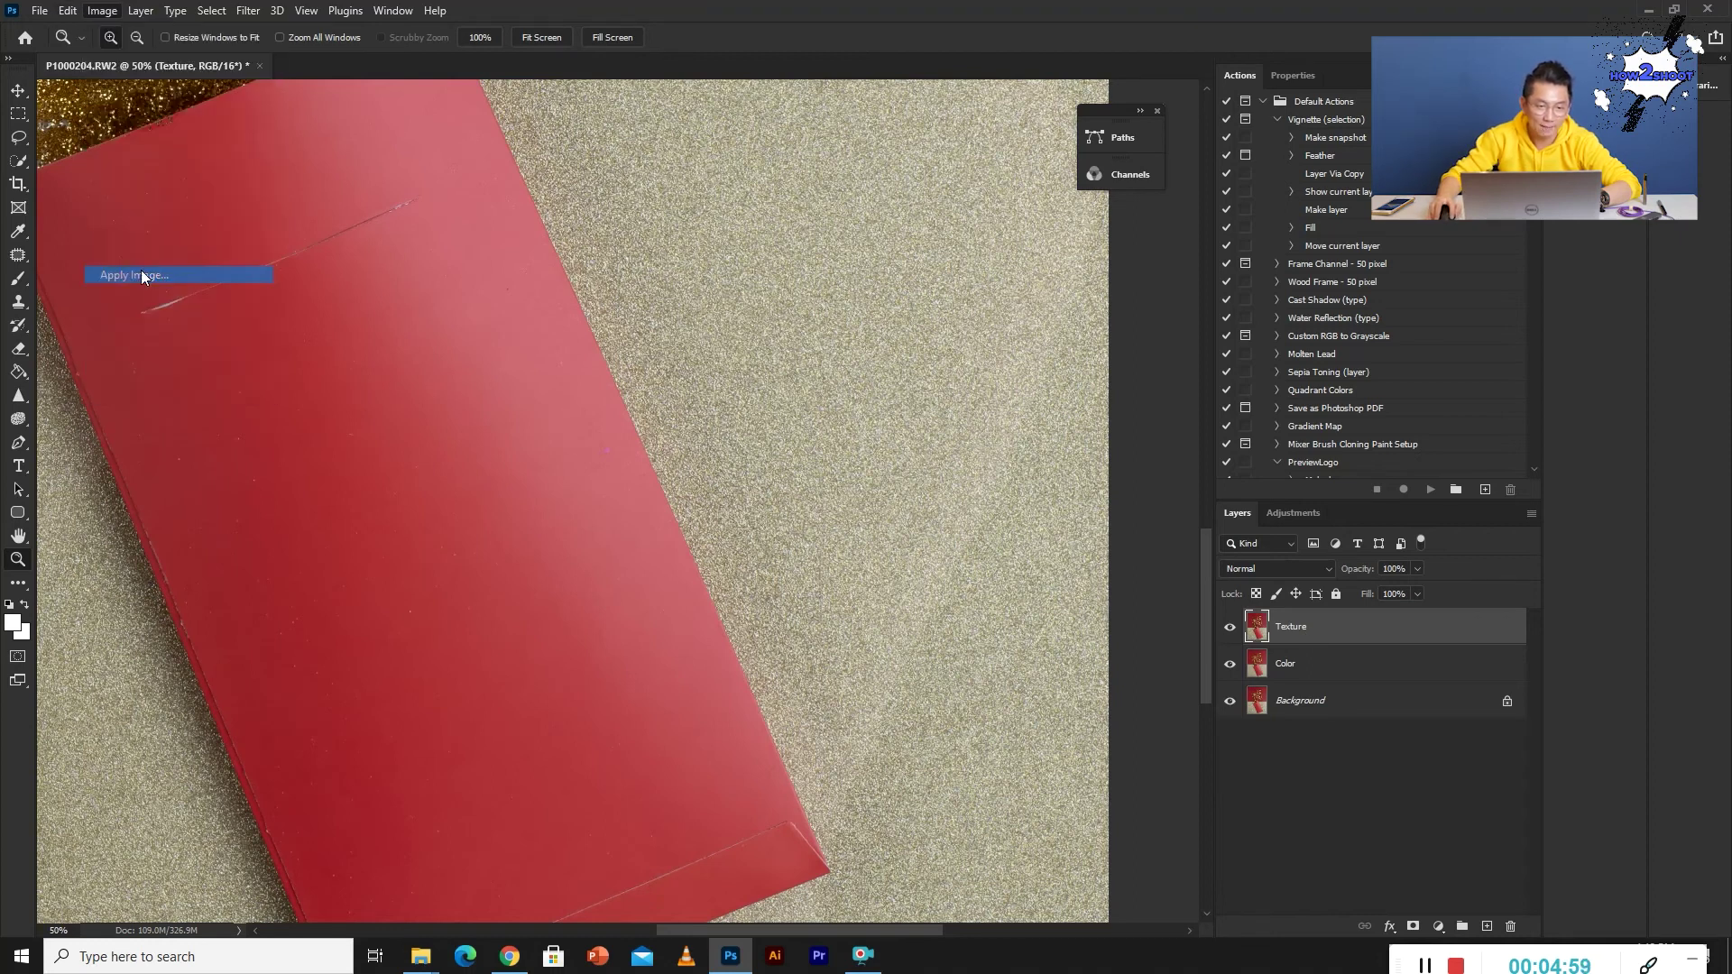
pyautogui.moveTo(1072, 514); pyautogui.dragTo(1102, 428)
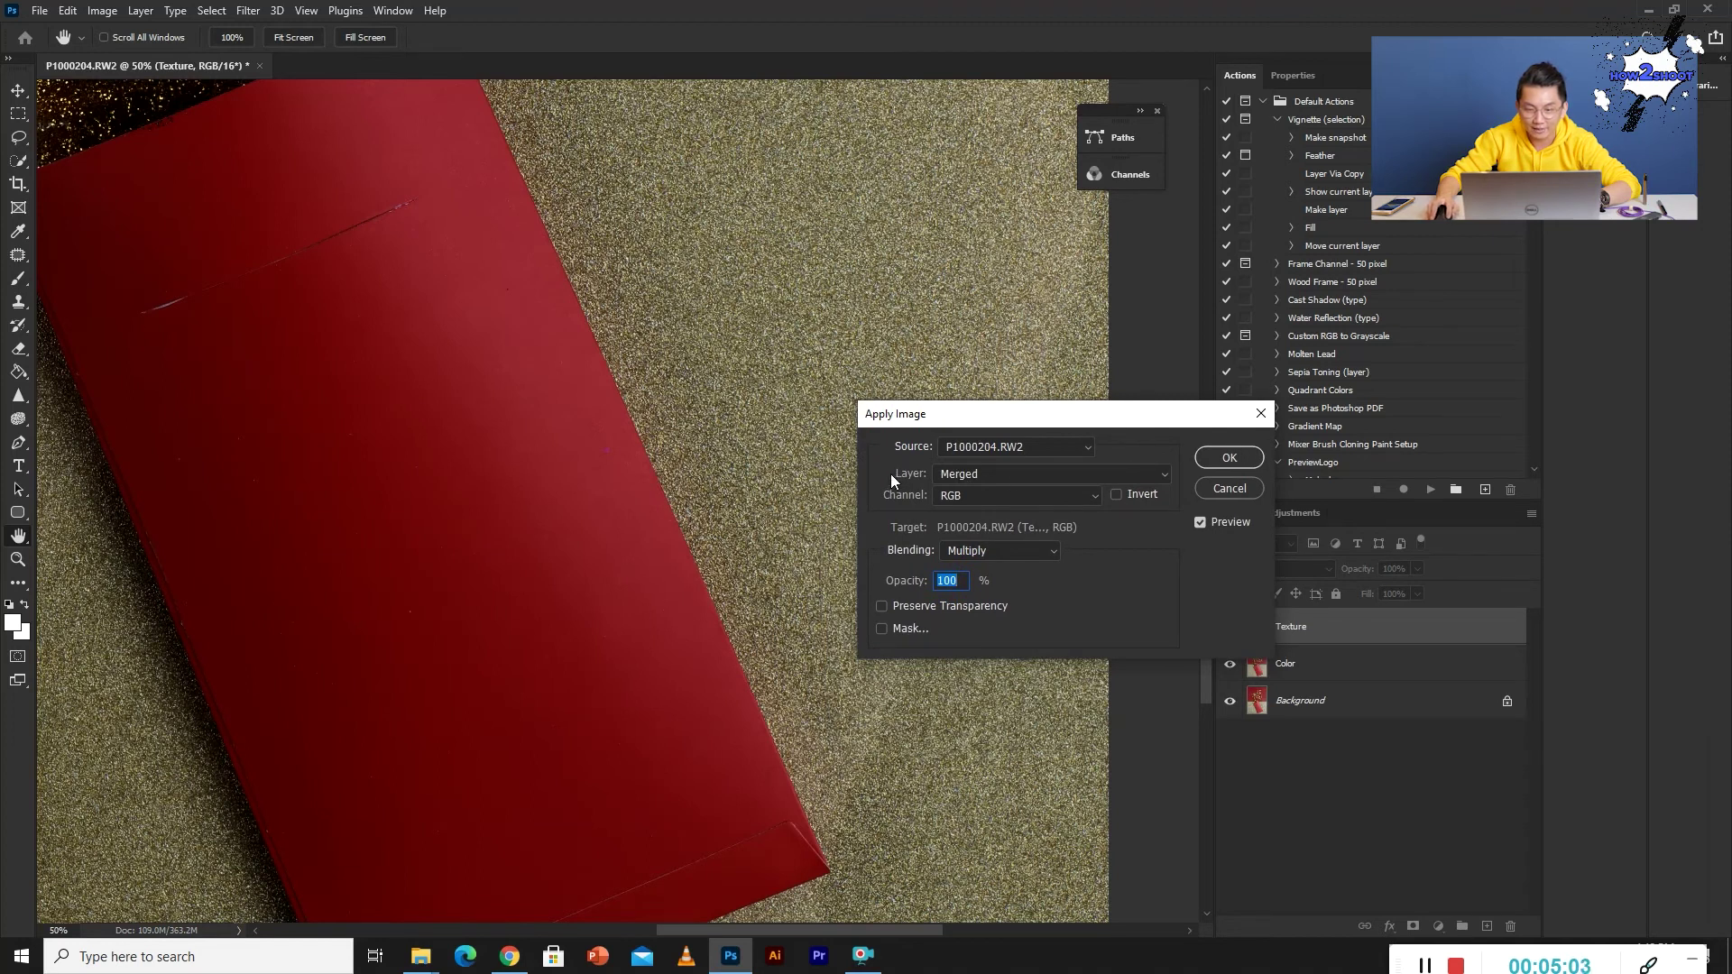
pyautogui.click(1097, 479)
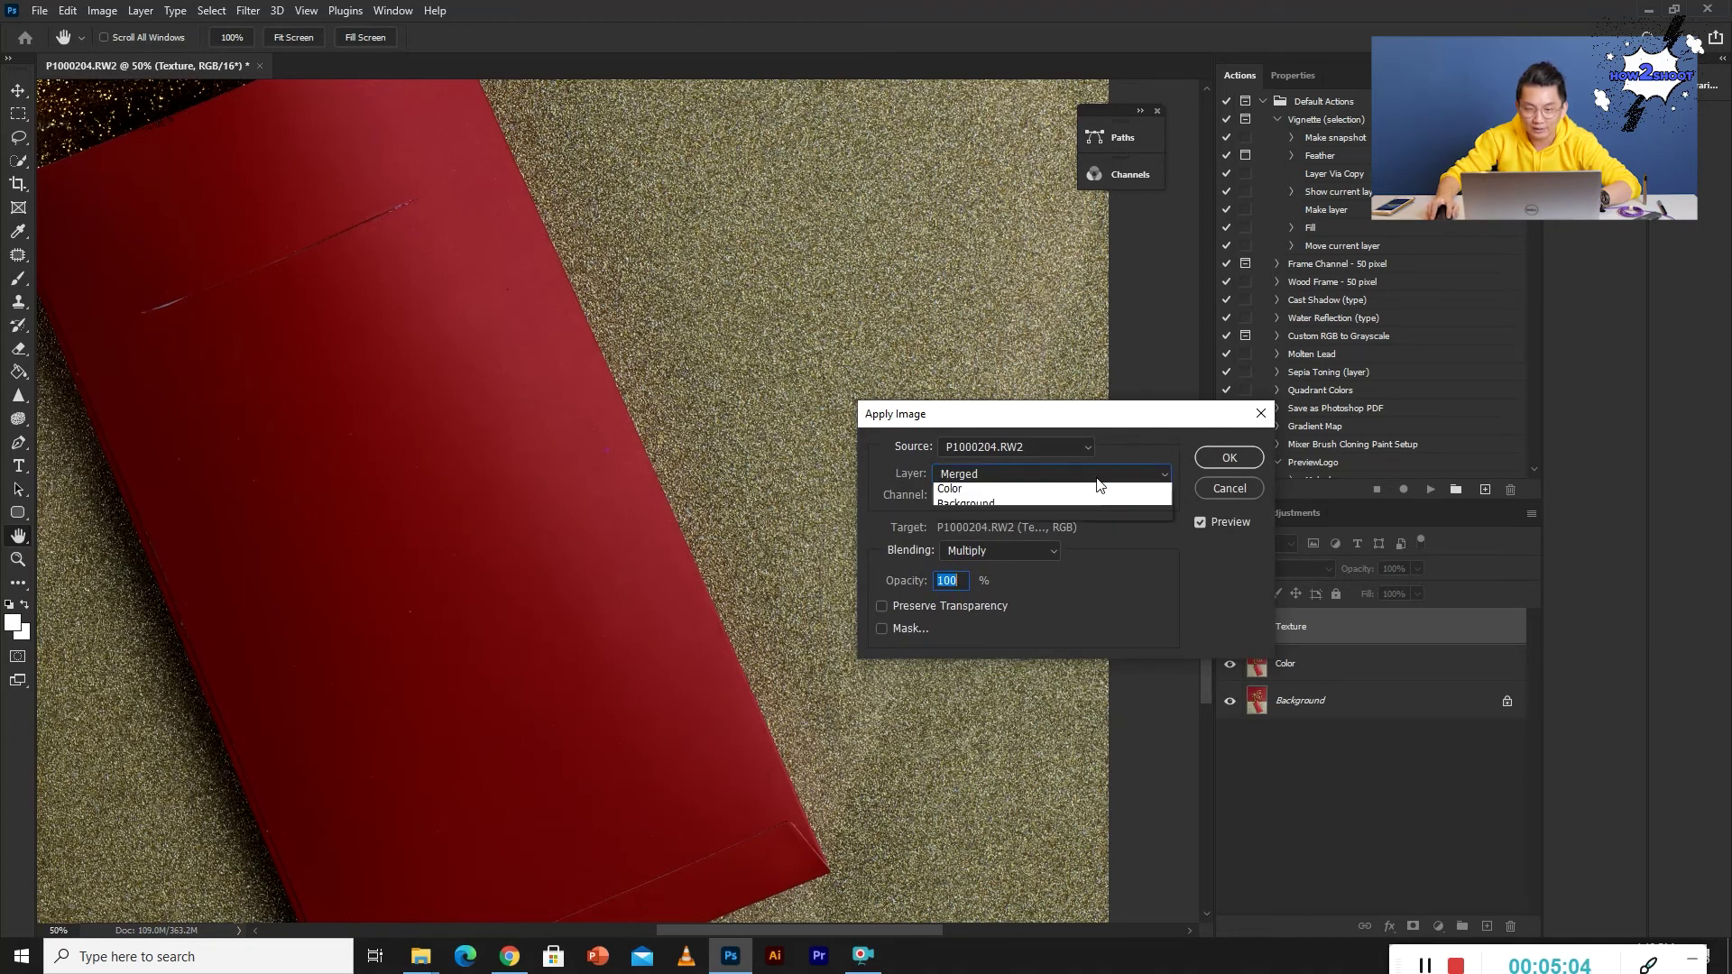
pyautogui.click(958, 492)
pyautogui.click(1056, 478)
pyautogui.click(953, 534)
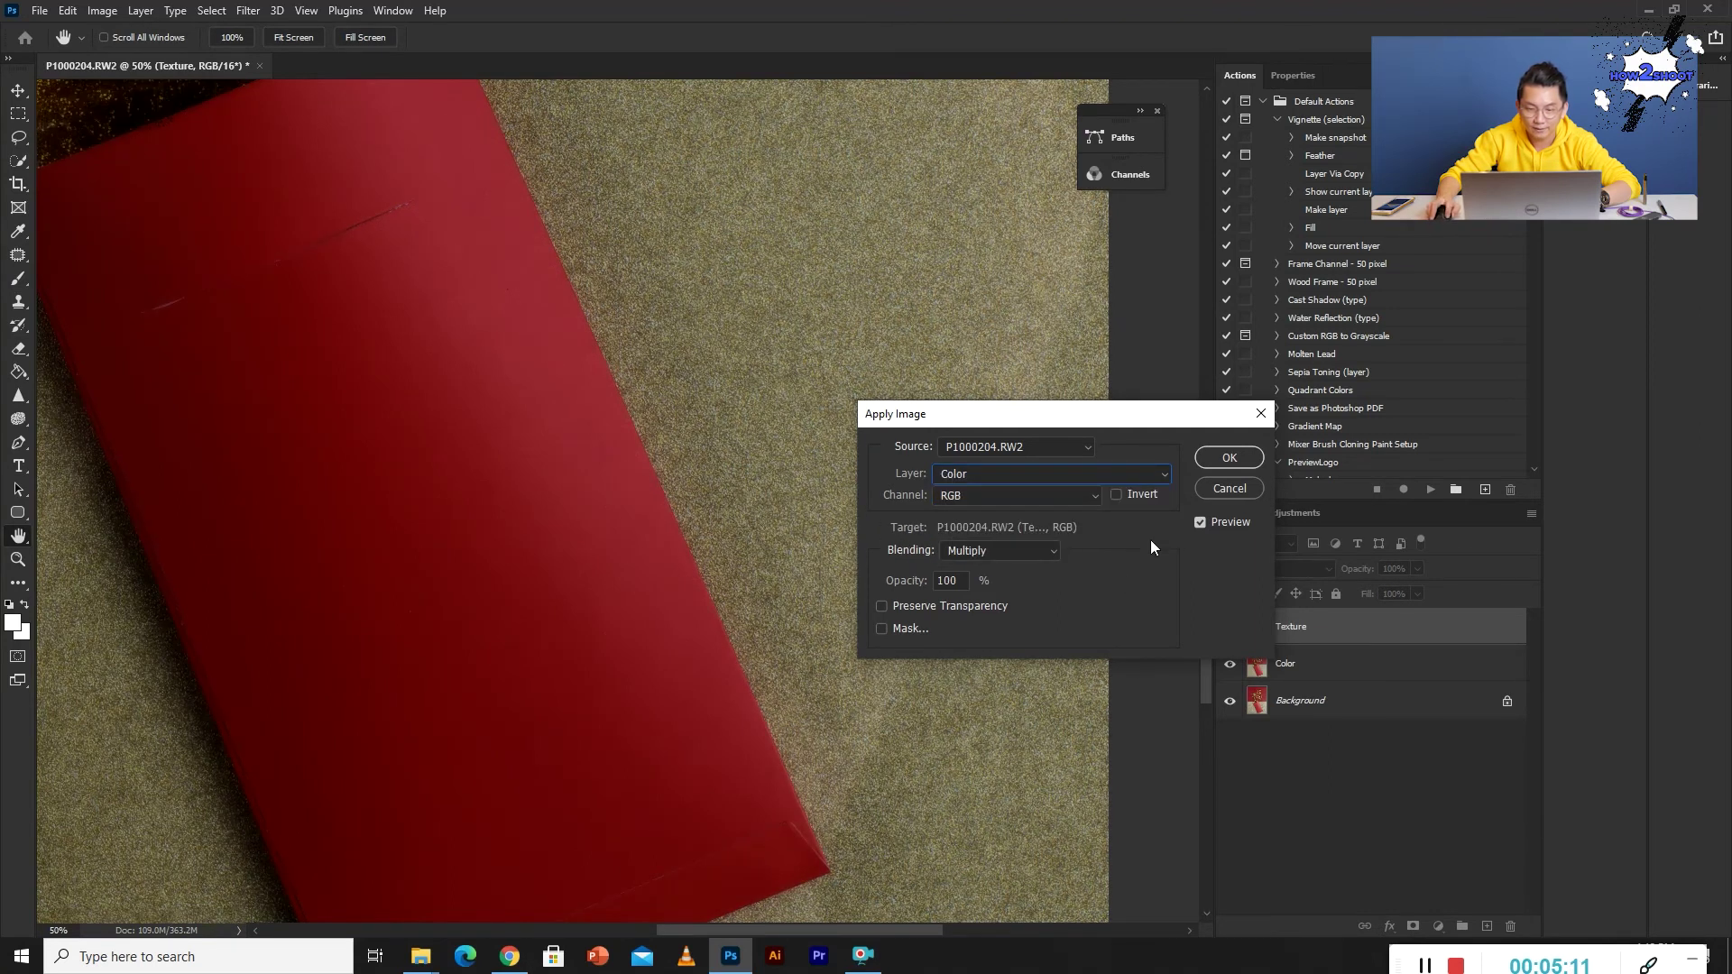
pyautogui.click(1020, 560)
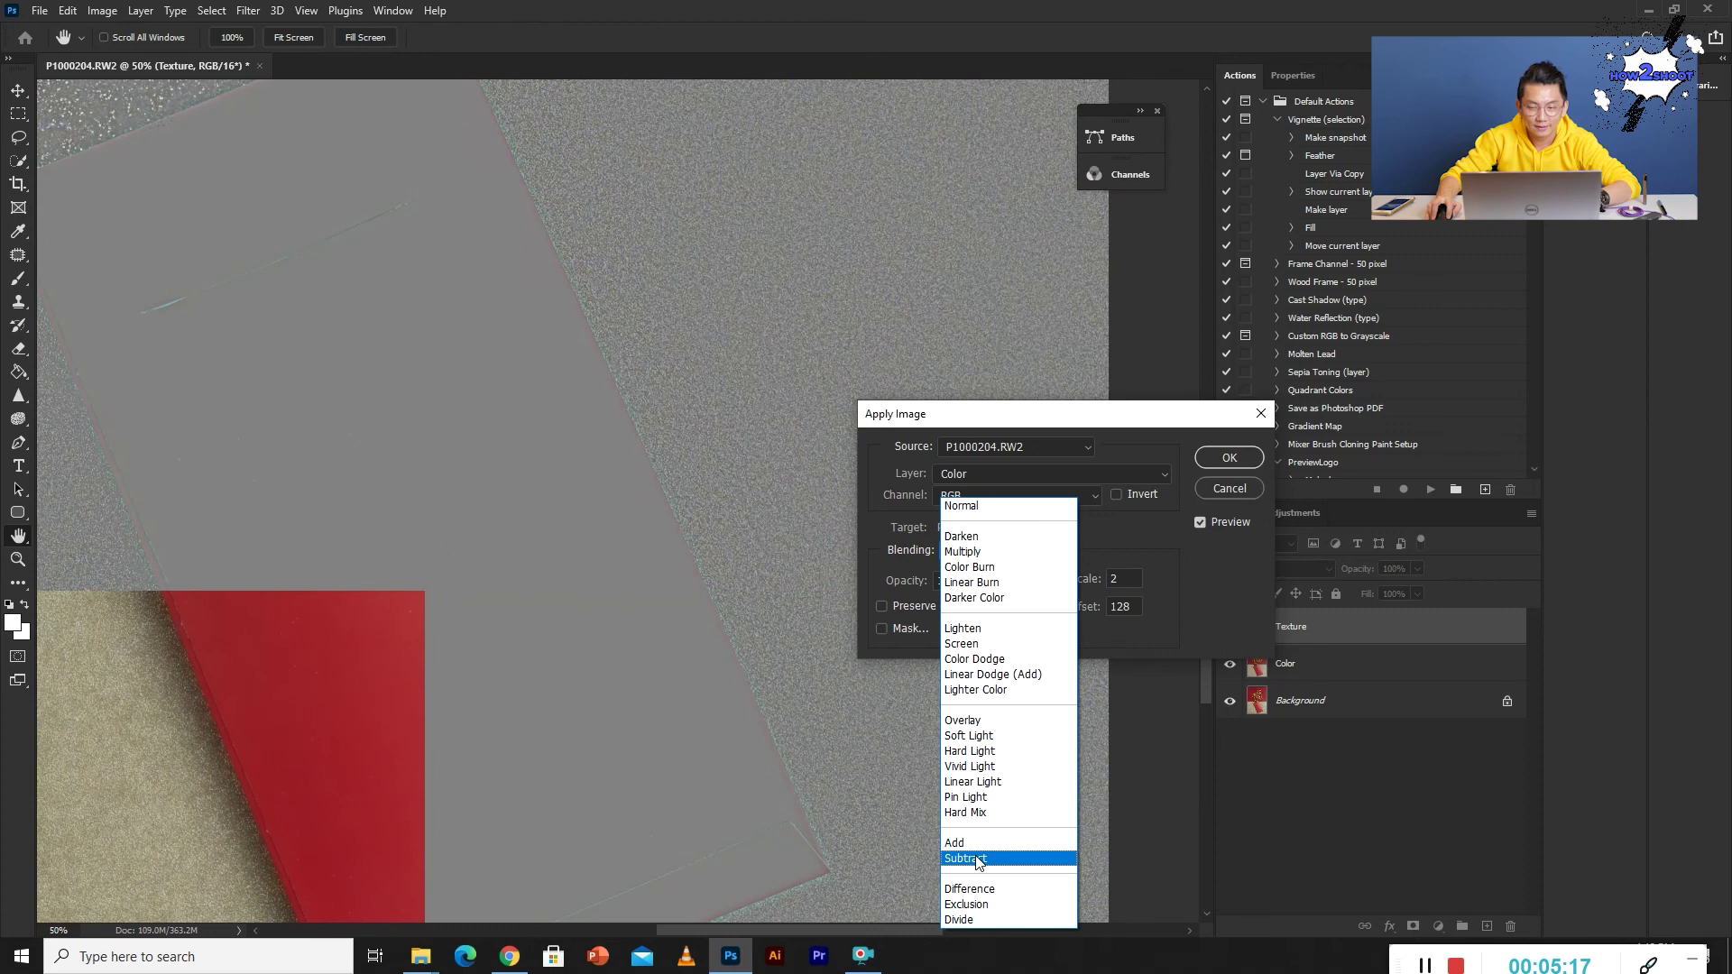
pyautogui.click(976, 859)
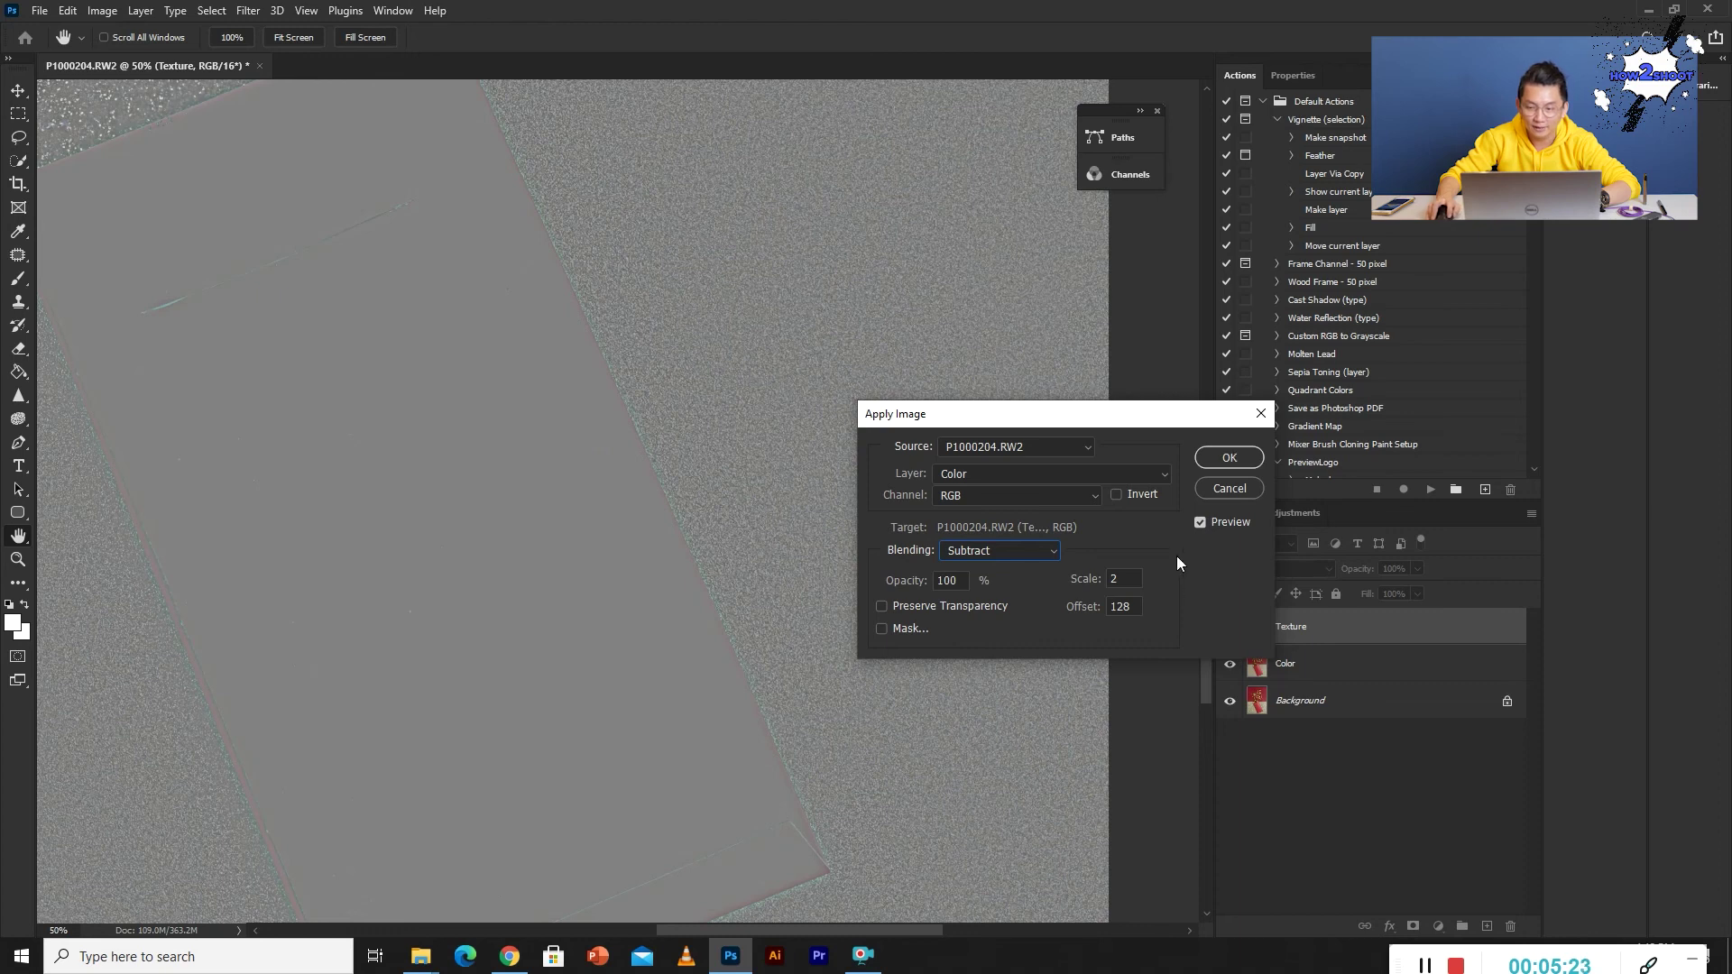
pyautogui.click(1218, 455)
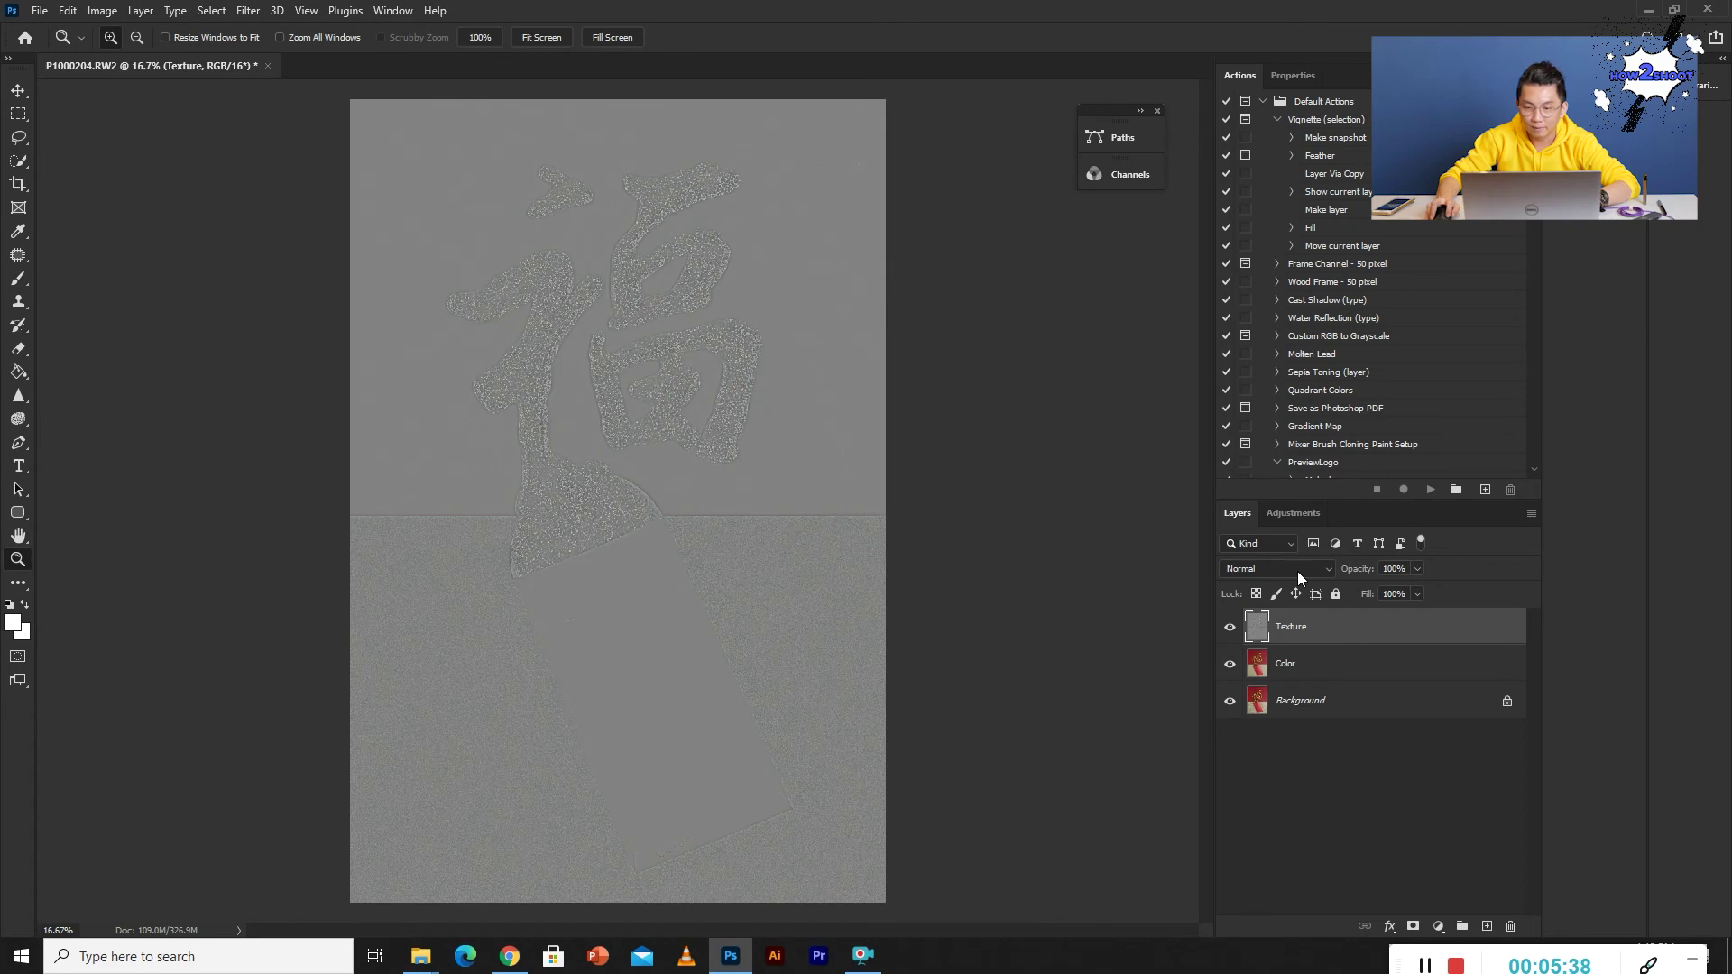
# Set the Texture layer's blend mode to Linear Light, select the Color layer and check the two layers' visibility.
pyautogui.click(1298, 570)
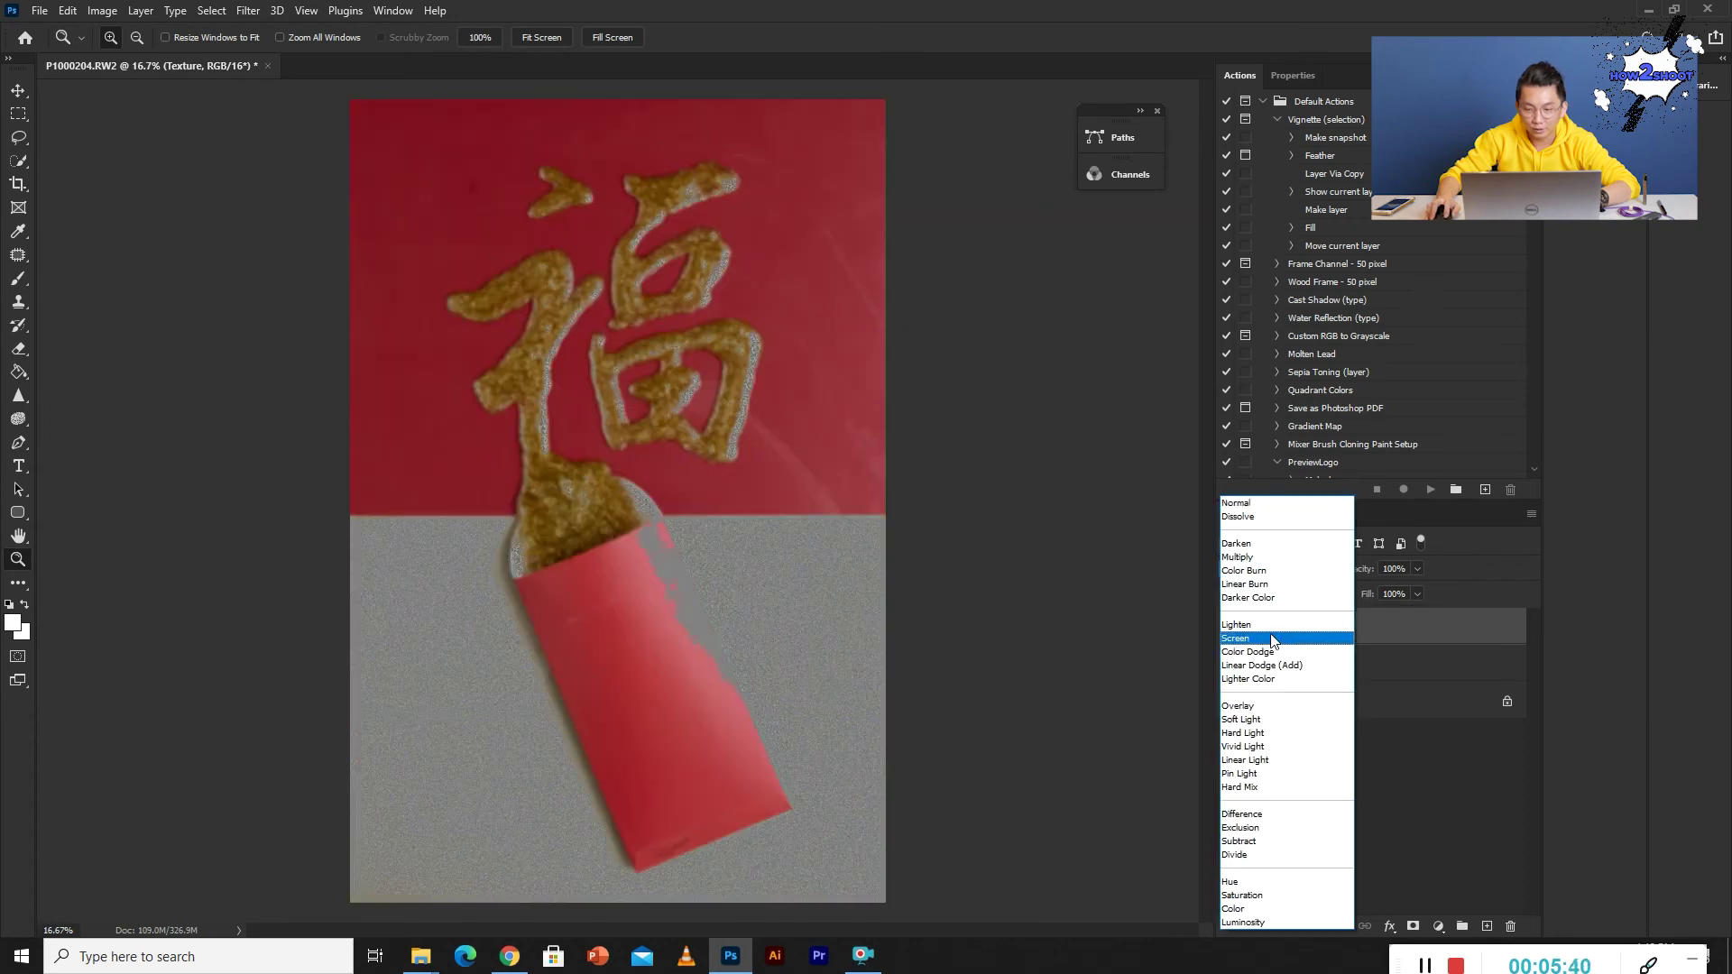
pyautogui.click(1261, 761)
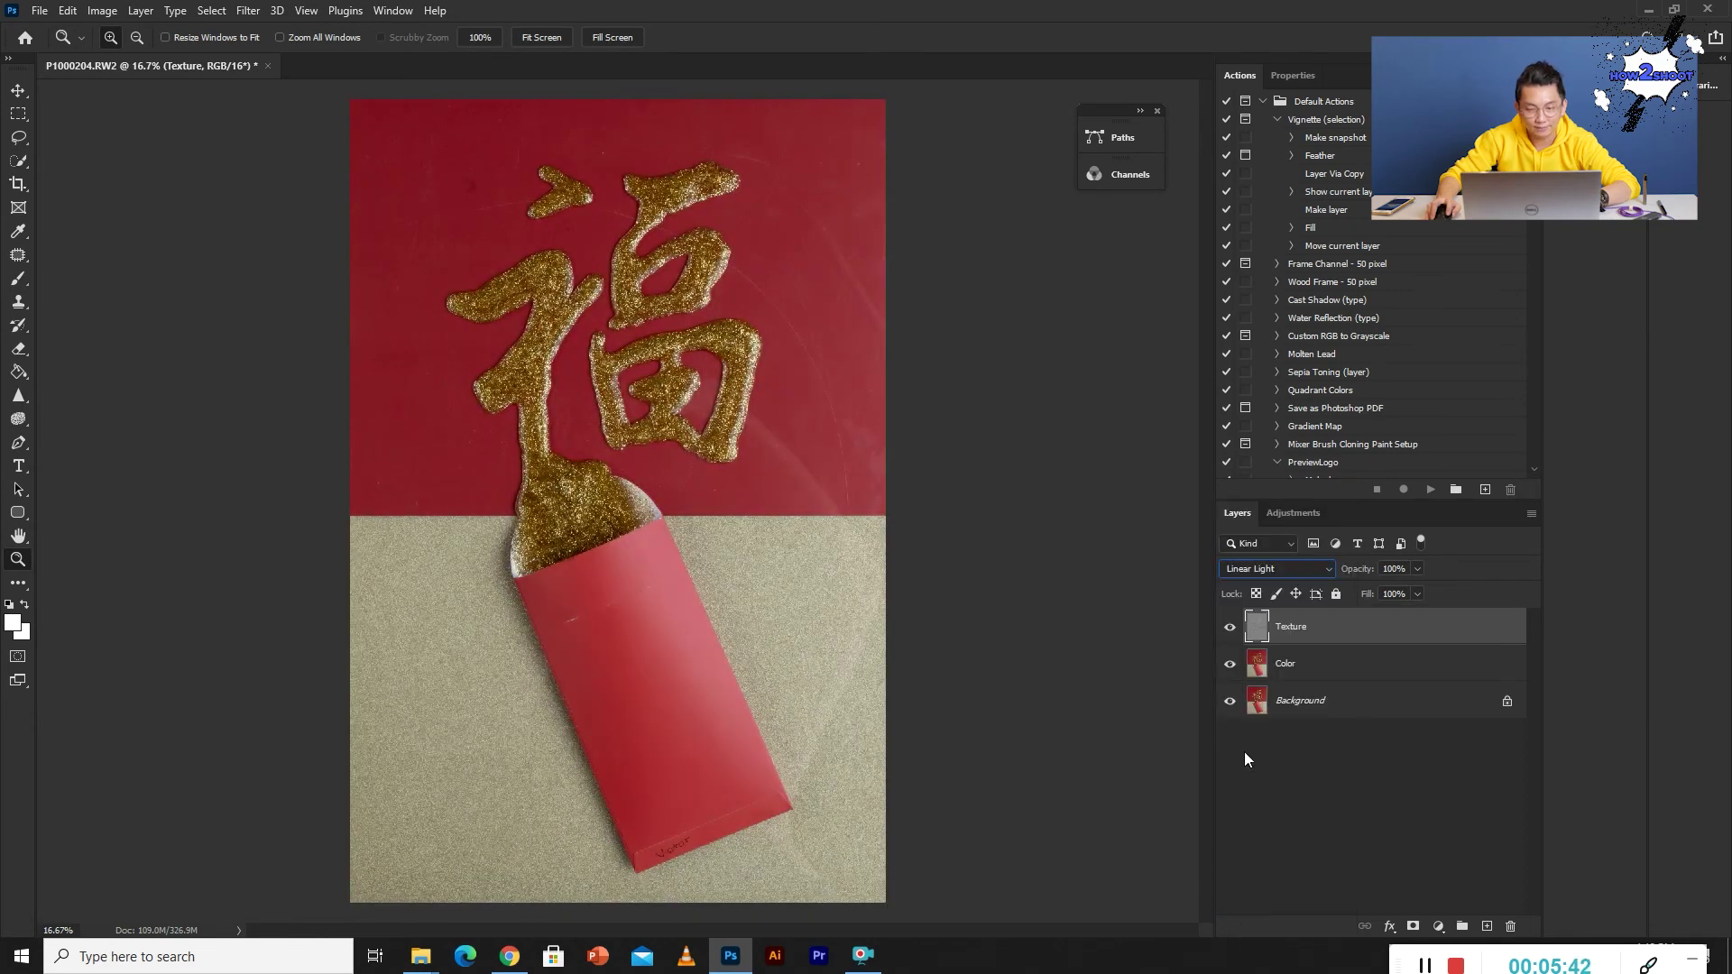
pyautogui.click(1279, 666)
pyautogui.click(1231, 666)
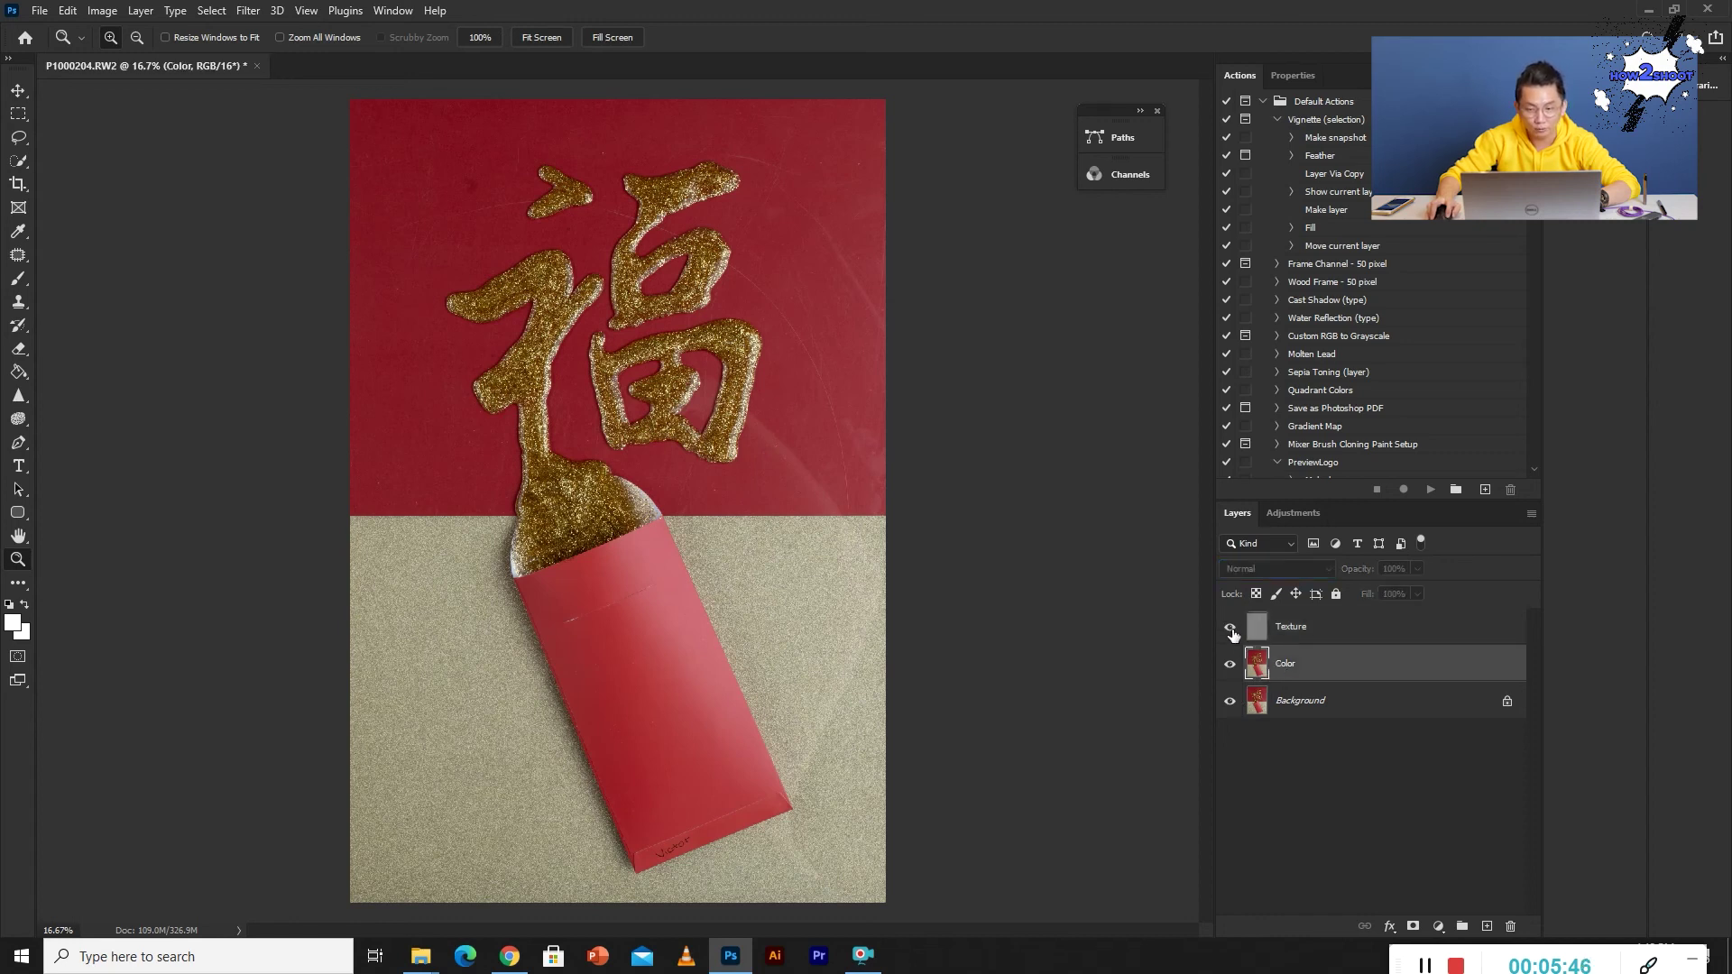
pyautogui.moveTo(1232, 632)
pyautogui.mouseDown()
pyautogui.moveTo(1233, 669)
pyautogui.moveTo(1232, 635)
pyautogui.mouseUp()
# On the Color layer, patch the crease area at the glitter paper's right edge with clean paper sampled nearer the envelope.
pyautogui.moveTo(810, 667); pyautogui.dragTo(875, 677)
pyautogui.keyDown('alt'); pyautogui.click(907, 652); pyautogui.keyUp('alt')
pyautogui.keyDown('alt'); pyautogui.click(906, 652); pyautogui.keyUp('alt')
pyautogui.keyDown('alt'); pyautogui.click(907, 652); pyautogui.keyUp('alt')
pyautogui.keyDown('alt'); pyautogui.click(907, 652); pyautogui.keyUp('alt')
pyautogui.keyDown('alt'); pyautogui.click(907, 653); pyautogui.keyUp('alt')
pyautogui.keyDown('alt'); pyautogui.click(906, 652); pyautogui.keyUp('alt')
pyautogui.click(20, 257)
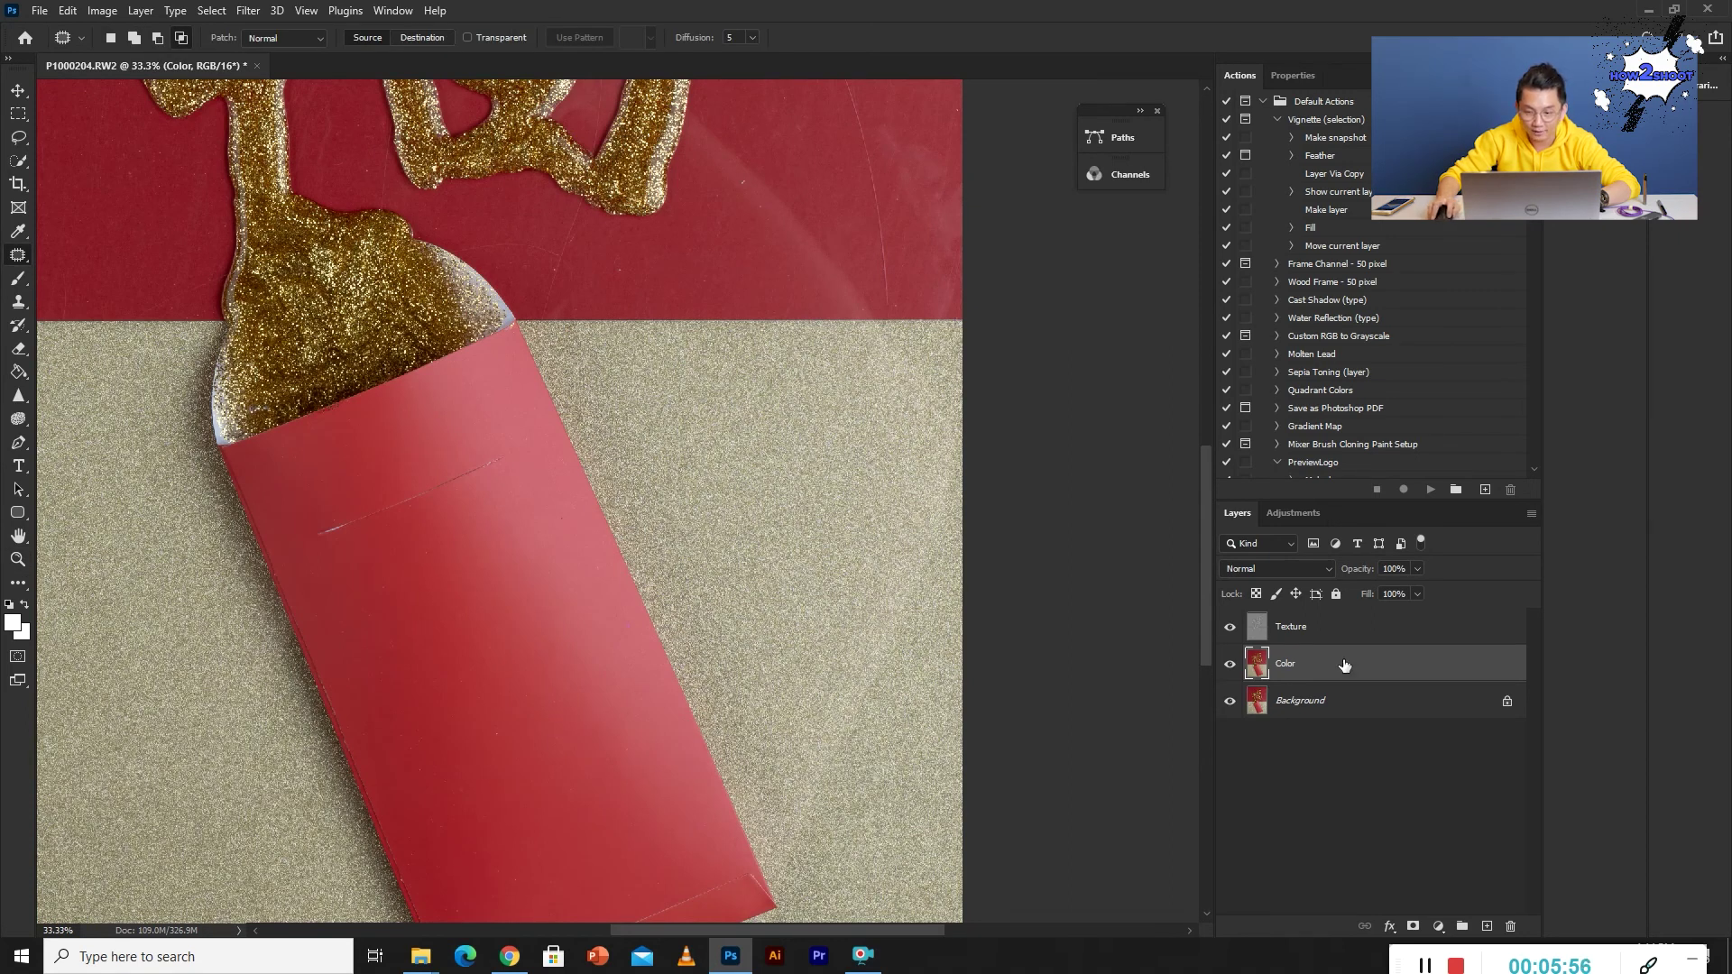
pyautogui.moveTo(898, 474)
pyautogui.mouseDown()
pyautogui.moveTo(833, 625)
pyautogui.moveTo(960, 637)
pyautogui.moveTo(964, 467)
pyautogui.mouseUp()
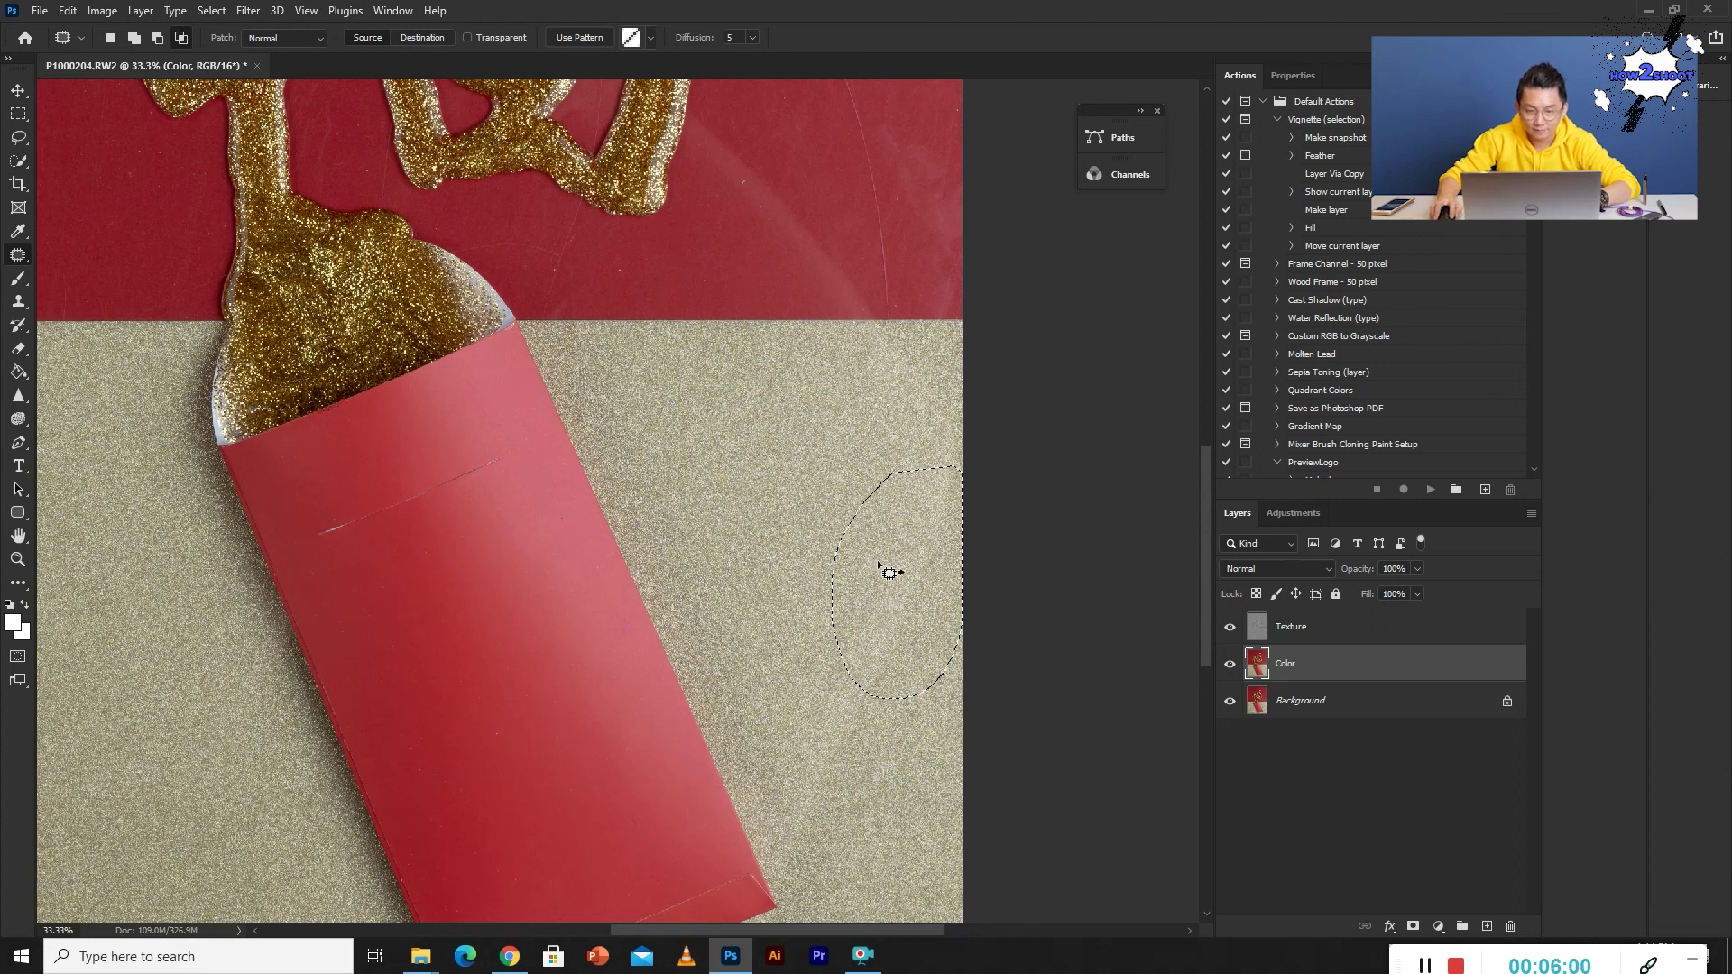
pyautogui.moveTo(898, 579); pyautogui.dragTo(735, 502)
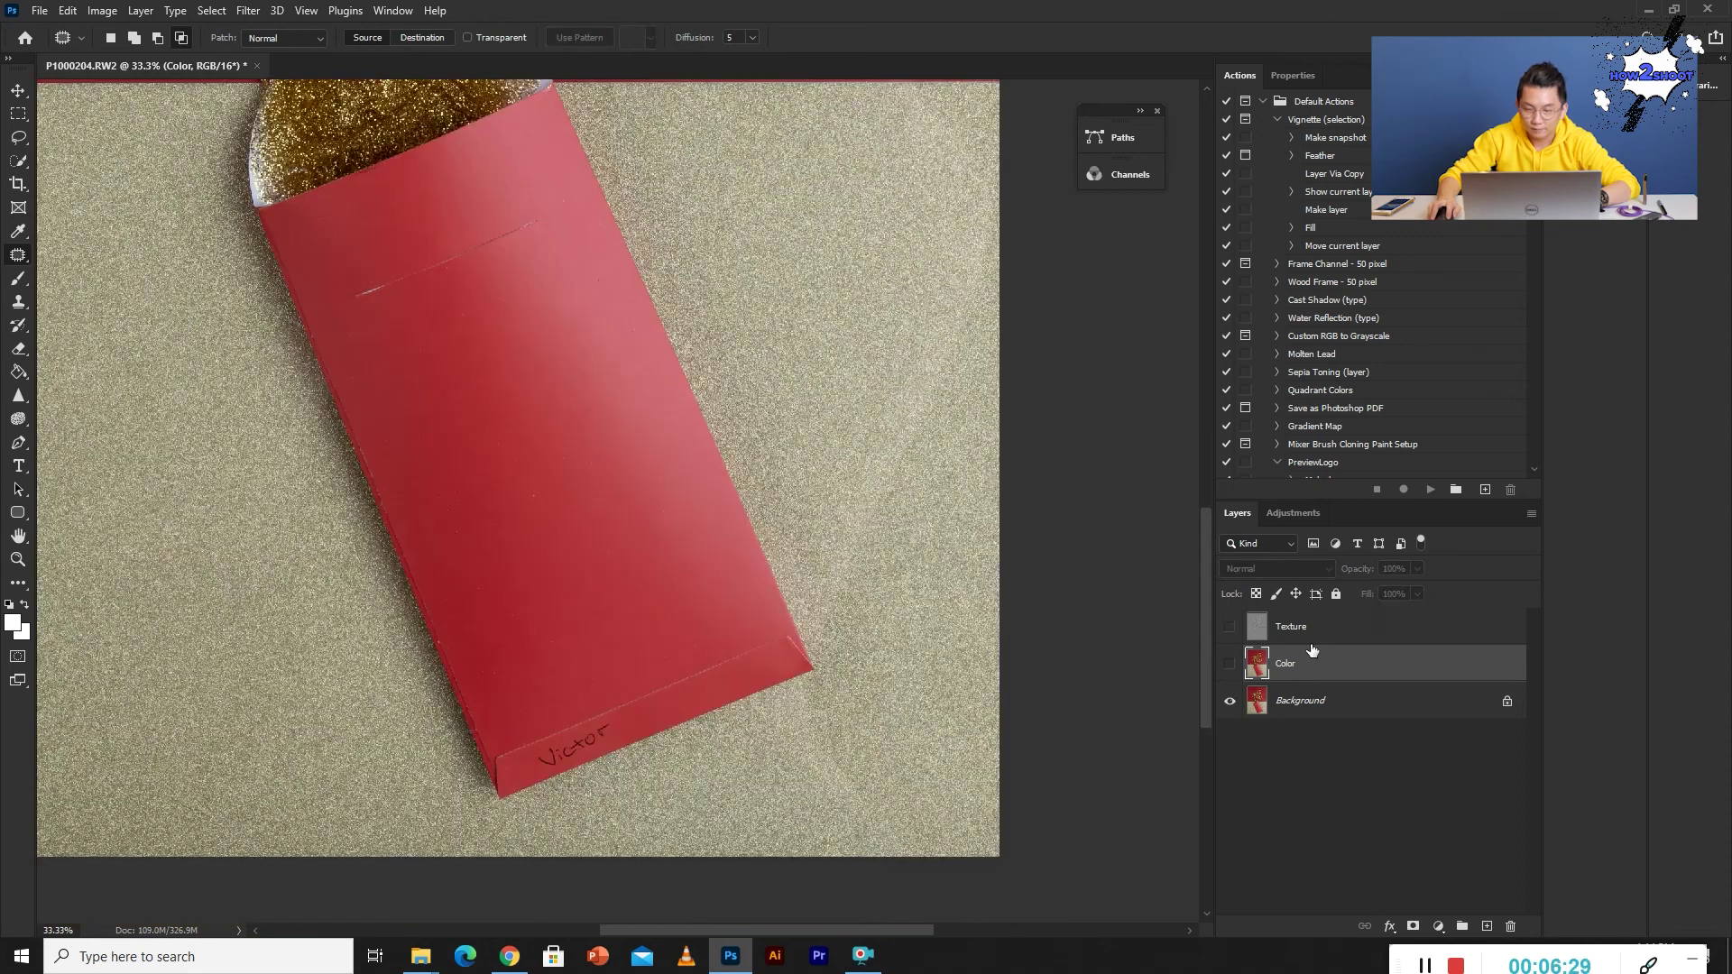
# Put the Texture and Color layers together into a group.
pyautogui.click(1315, 636)
pyautogui.keyDown('shift'); pyautogui.click(1318, 666); pyautogui.keyUp('shift')
pyautogui.moveTo(1317, 665); pyautogui.dragTo(1461, 927)
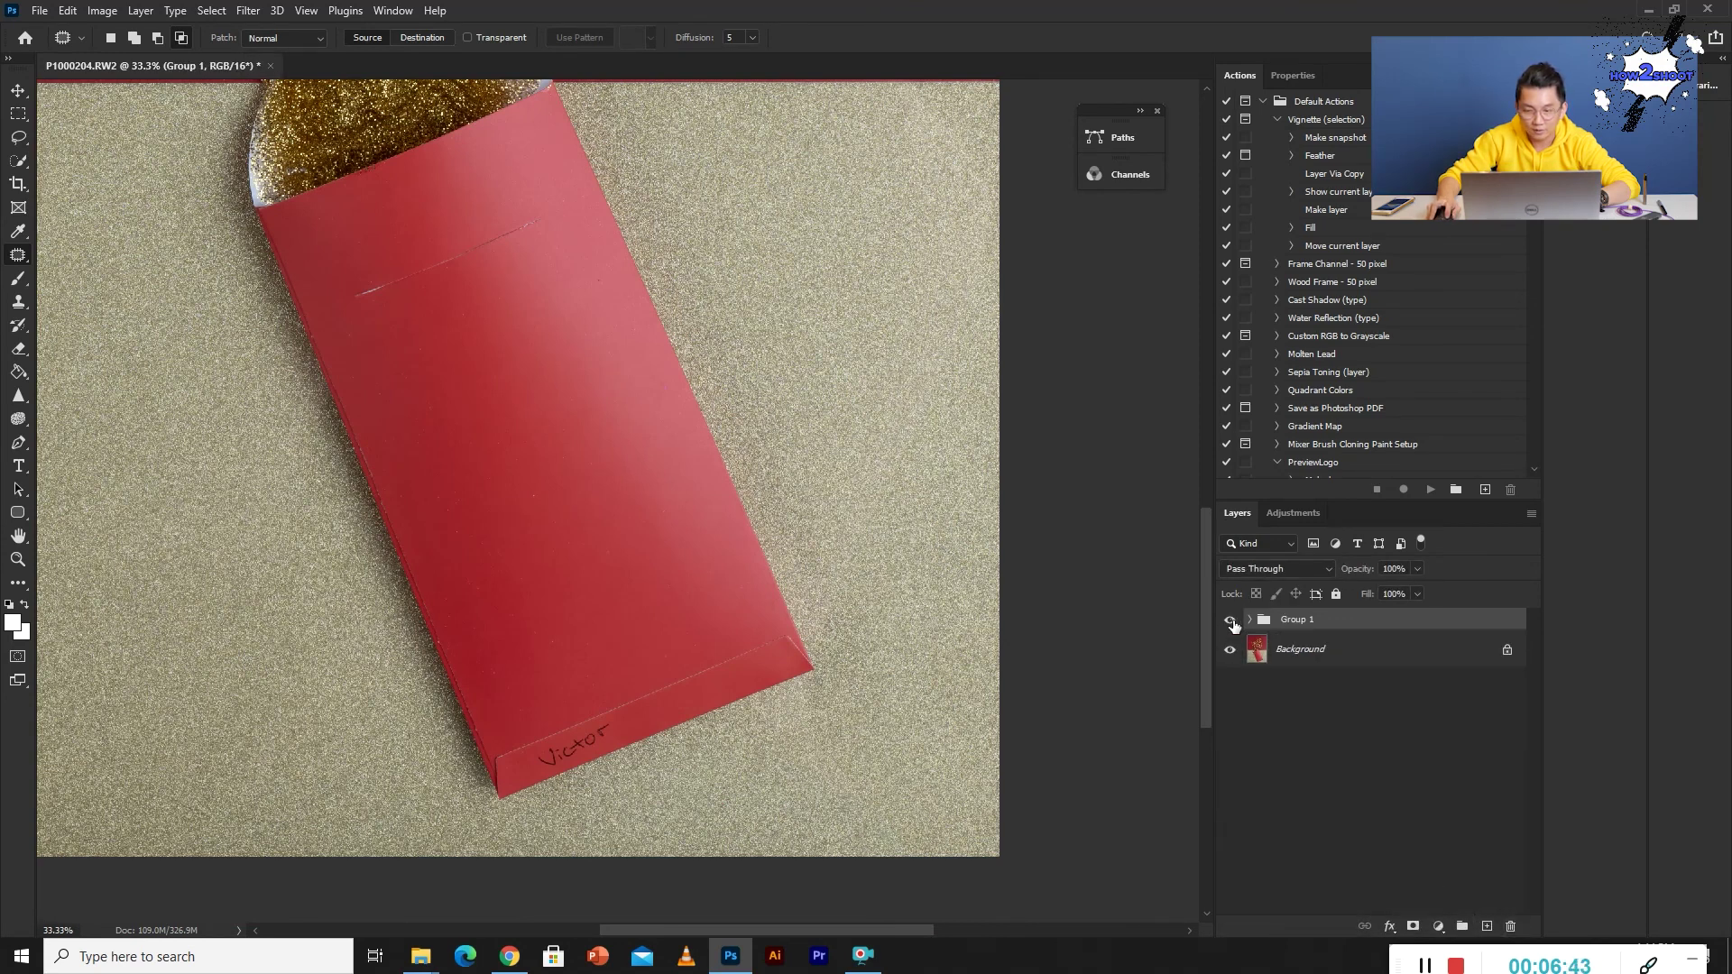
# Compare the glitter paper with the layer group hidden and shown, and examine the patched texture up close.
pyautogui.click(1230, 621)
pyautogui.click(1231, 621)
pyautogui.click(1231, 621)
pyautogui.click(1230, 620)
pyautogui.scroll(5, 993, 370)
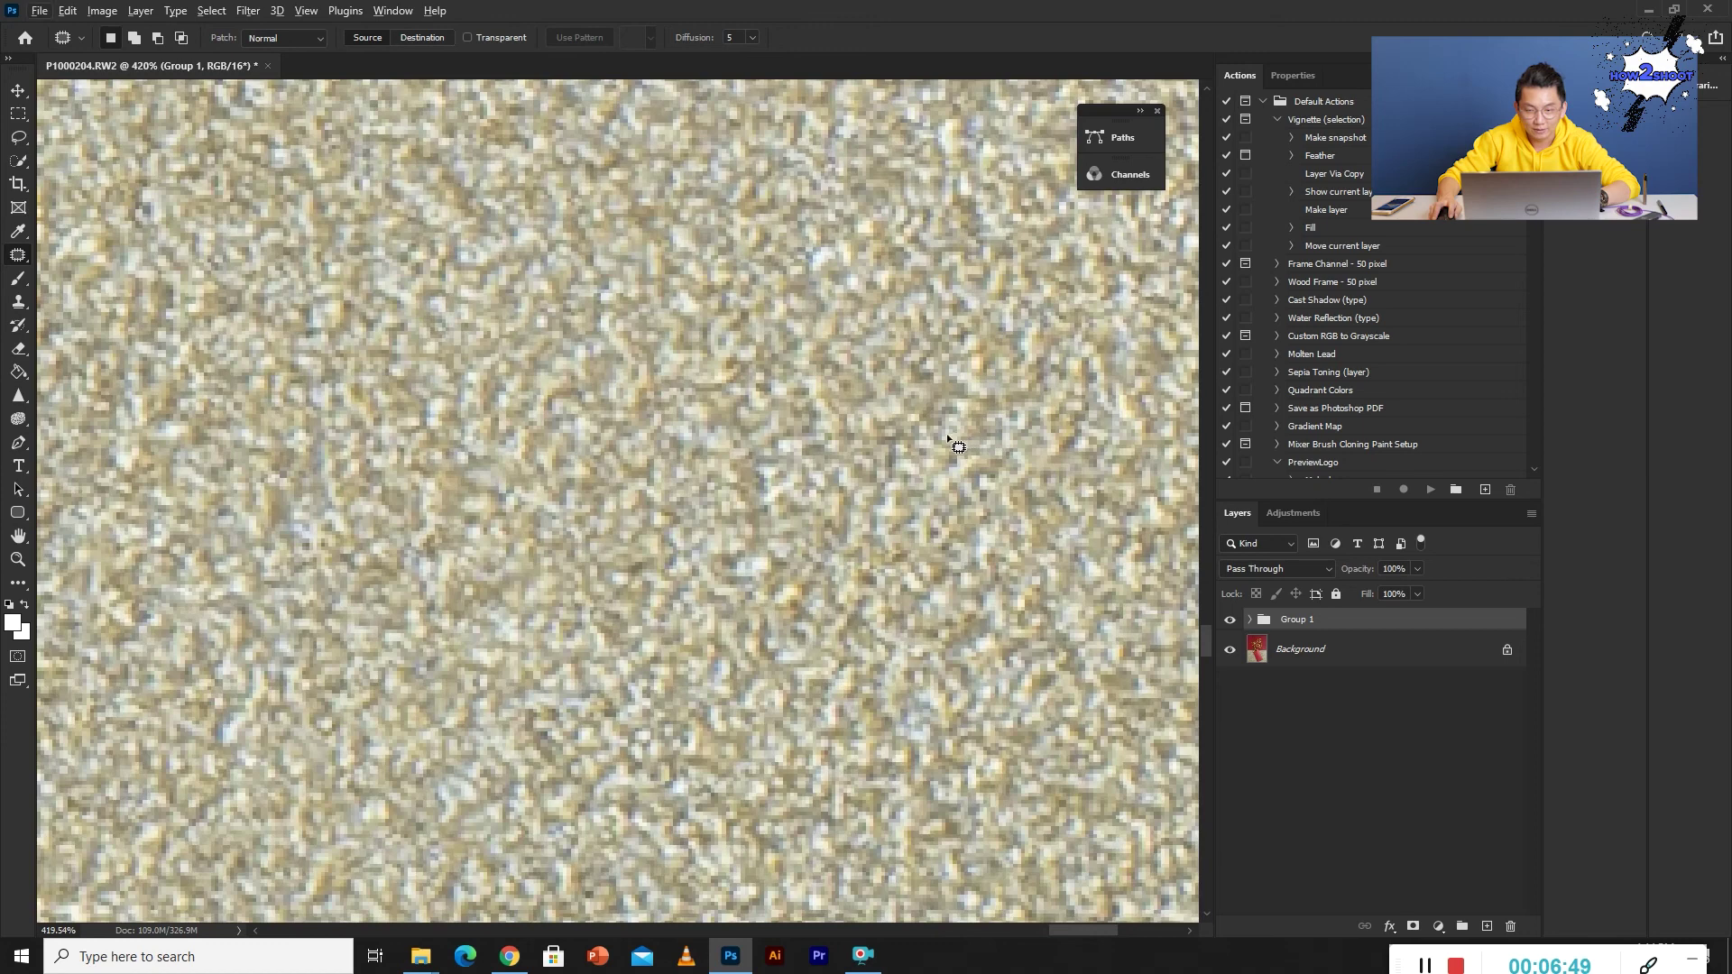
pyautogui.scroll(-4, 909, 429)
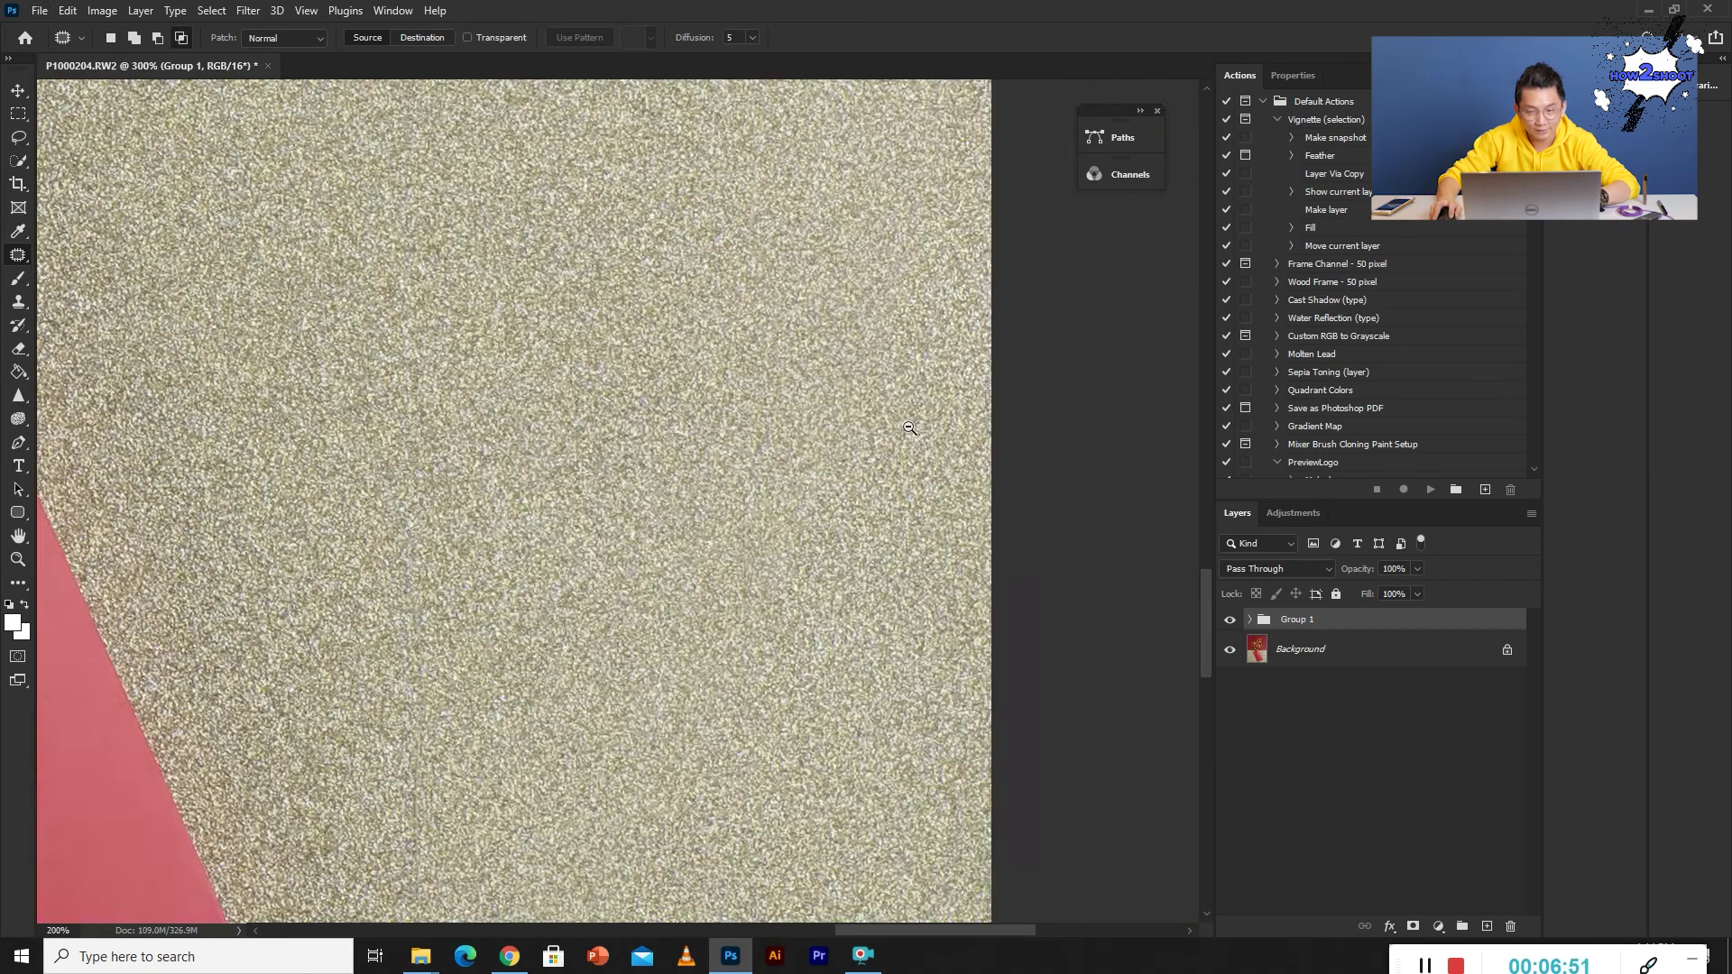
pyautogui.scroll(-4, 909, 429)
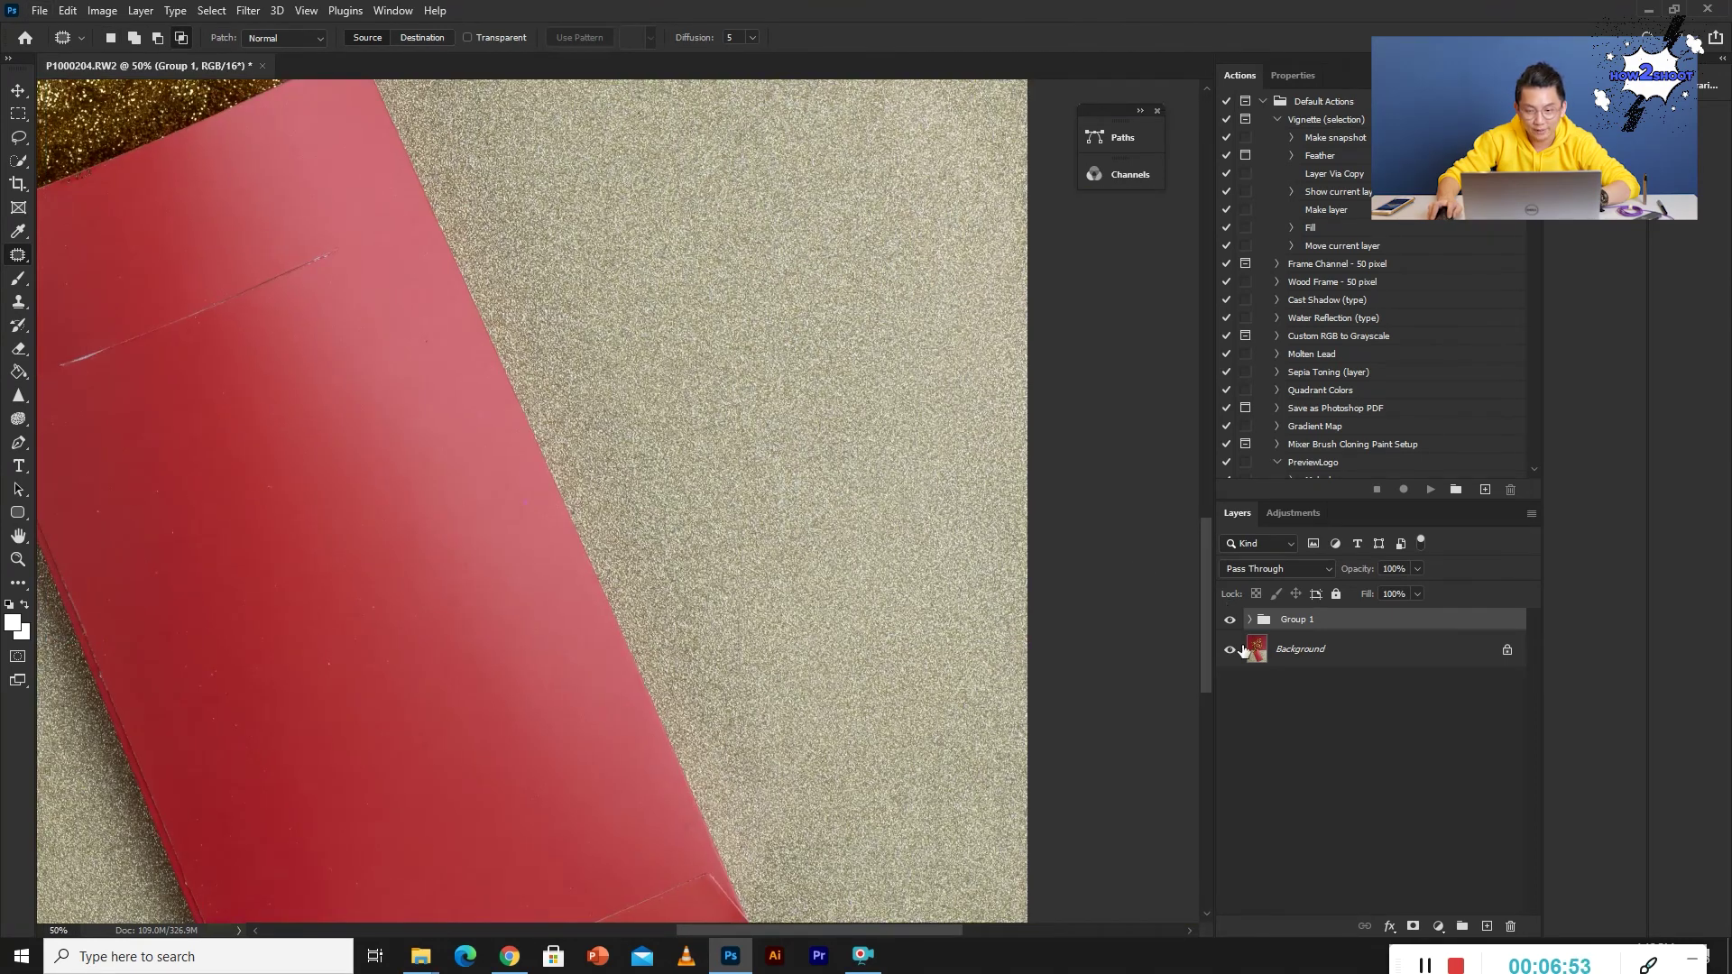